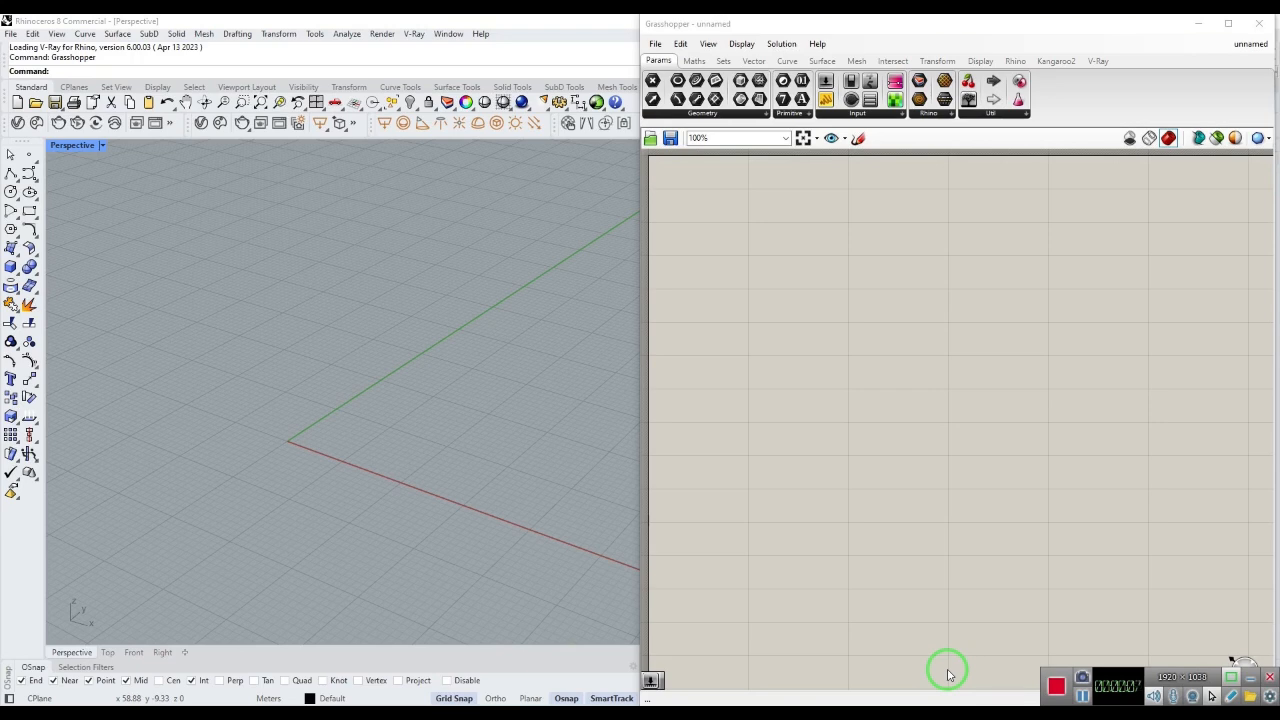
Add a Rectangle component to the Grasshopper canvas
double_click(860, 365)
text(rec)
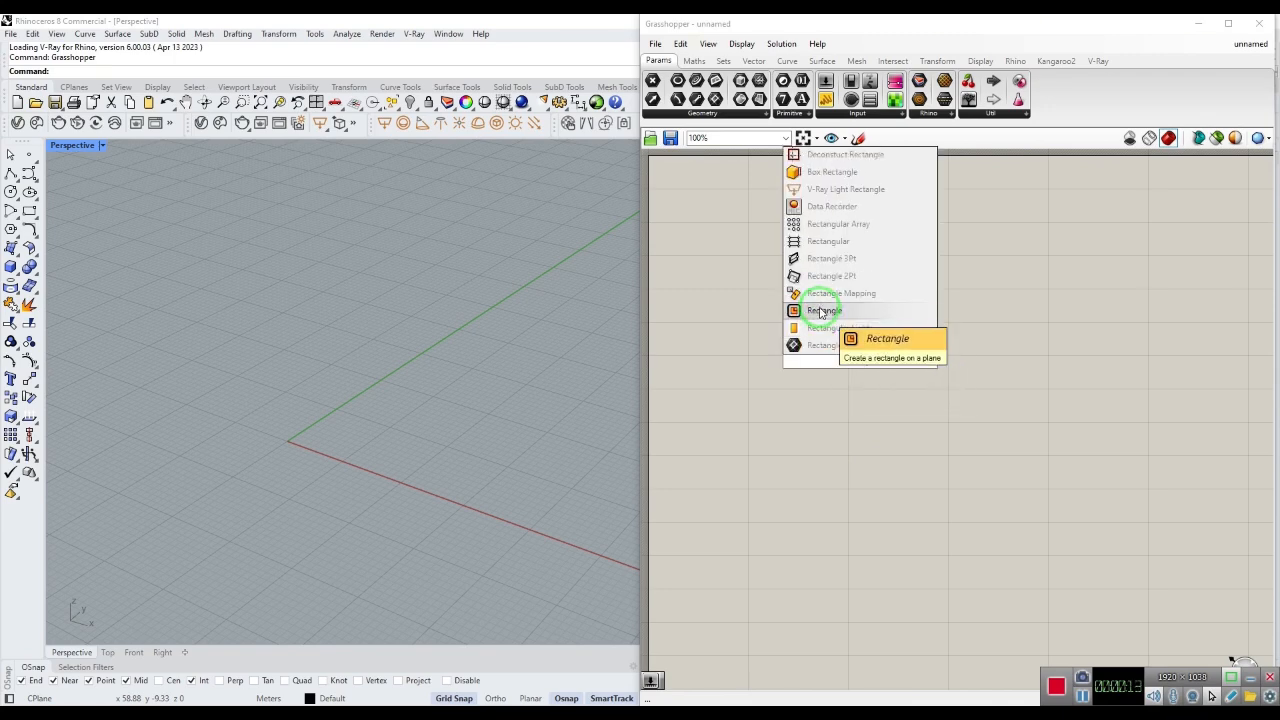
click(820, 311)
drag(856, 365, 923, 373)
click(918, 300)
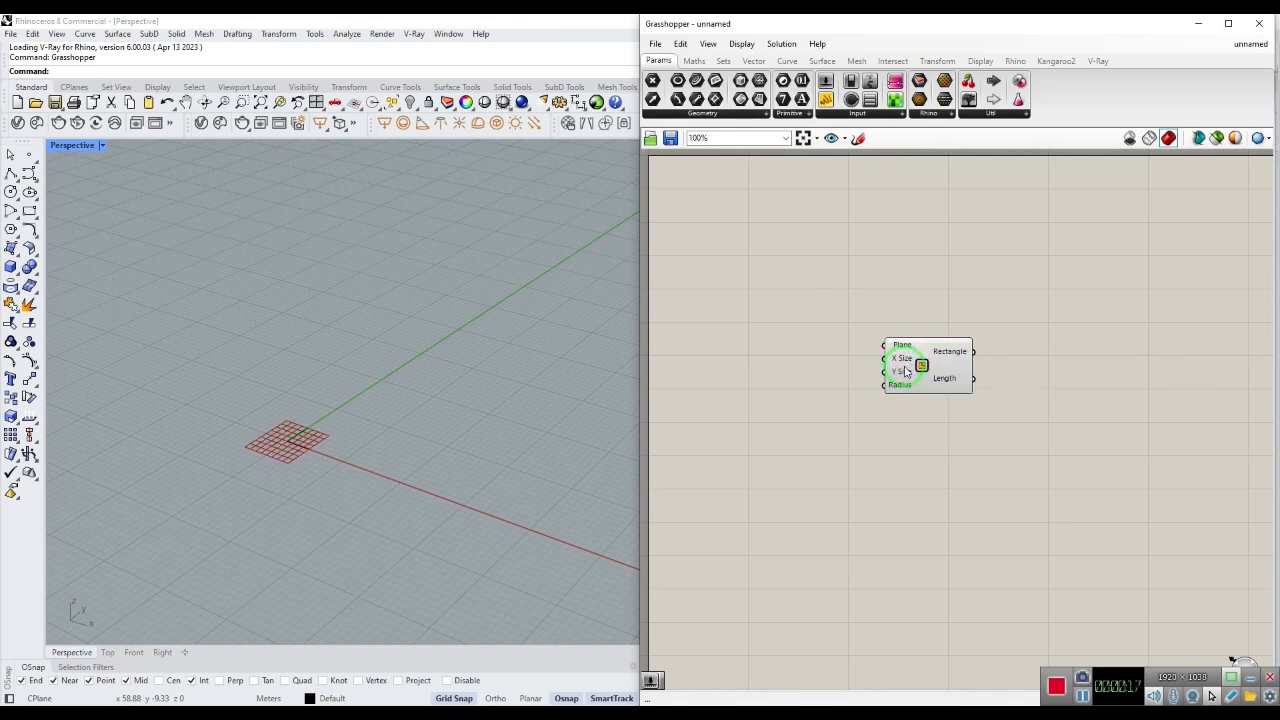
Check the Rectangle component's X Size and Y Size inputs and place a Construct Domain component beside it
mouse_move(905, 375)
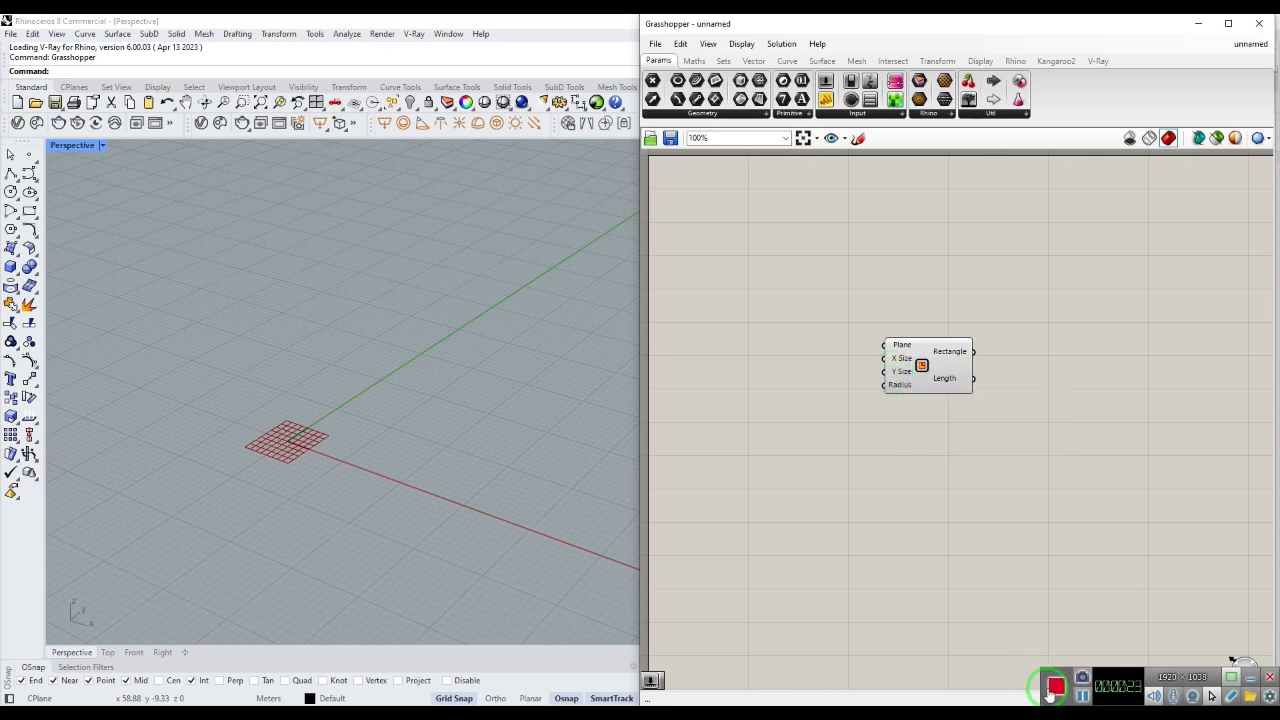
click(1054, 694)
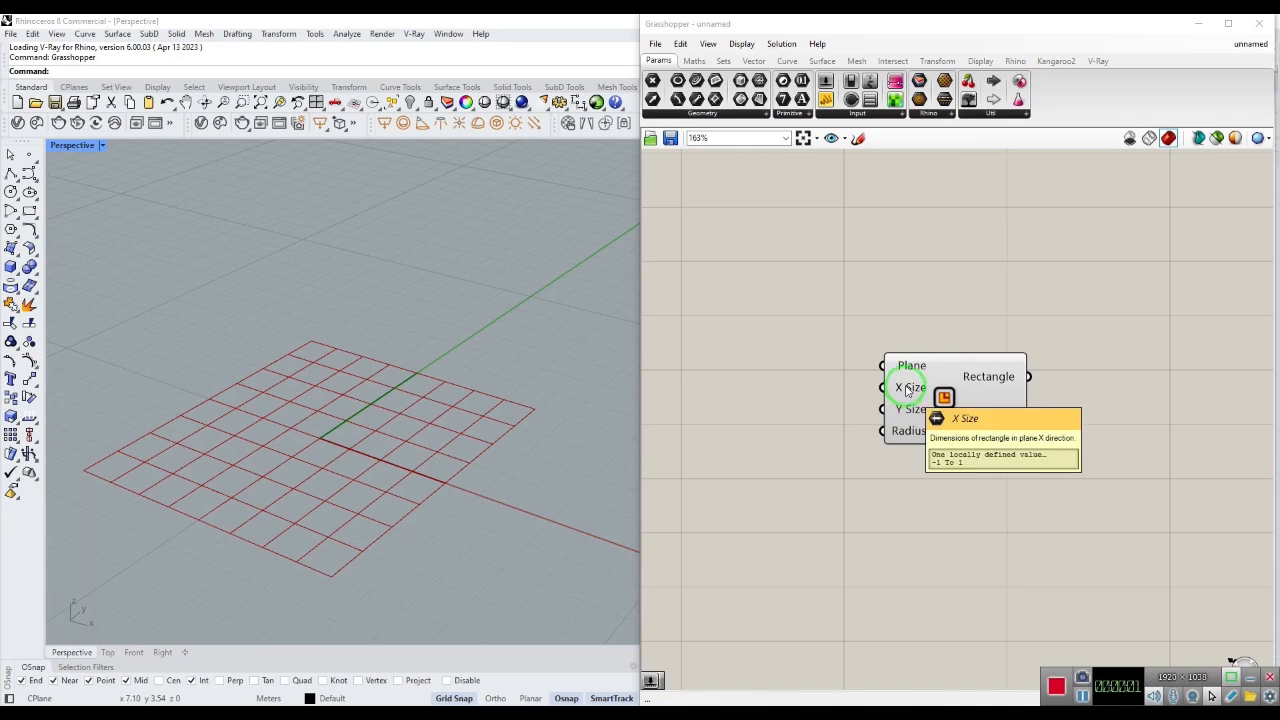
mouse_move(907, 370)
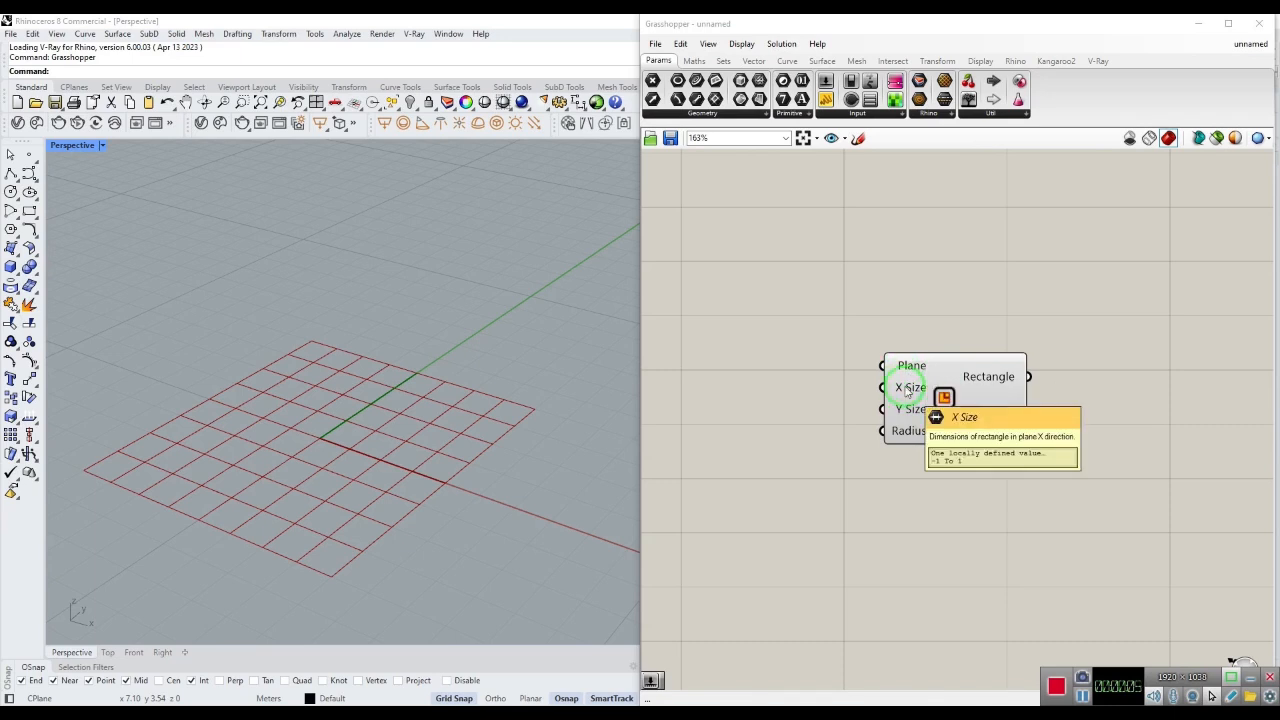
mouse_move(904, 415)
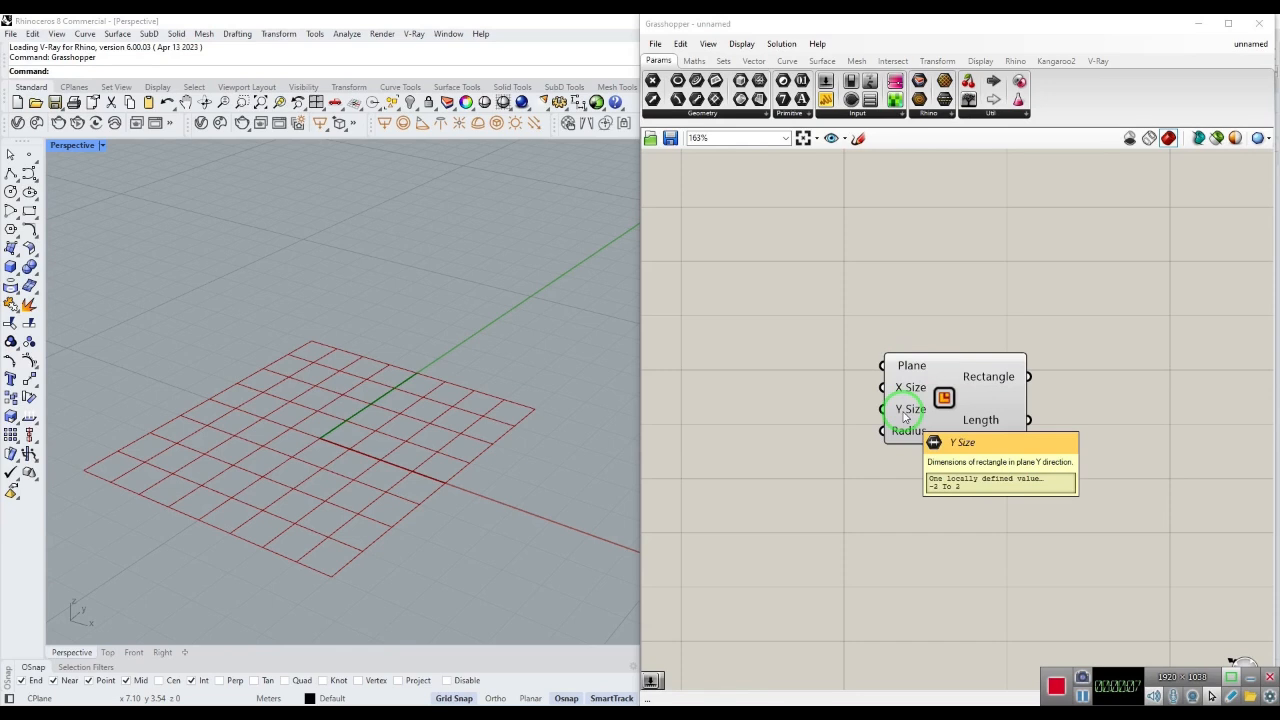
scroll(880, 420, down, 2)
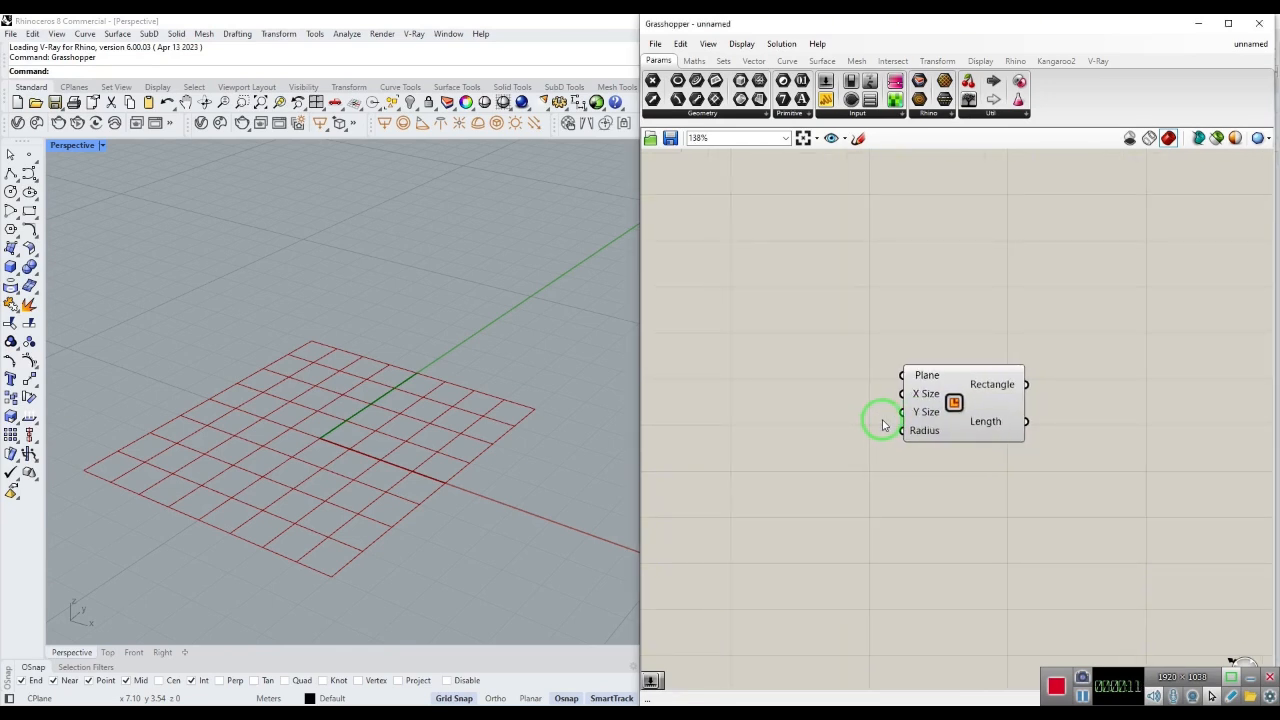
double_click(787, 402)
text(doma)
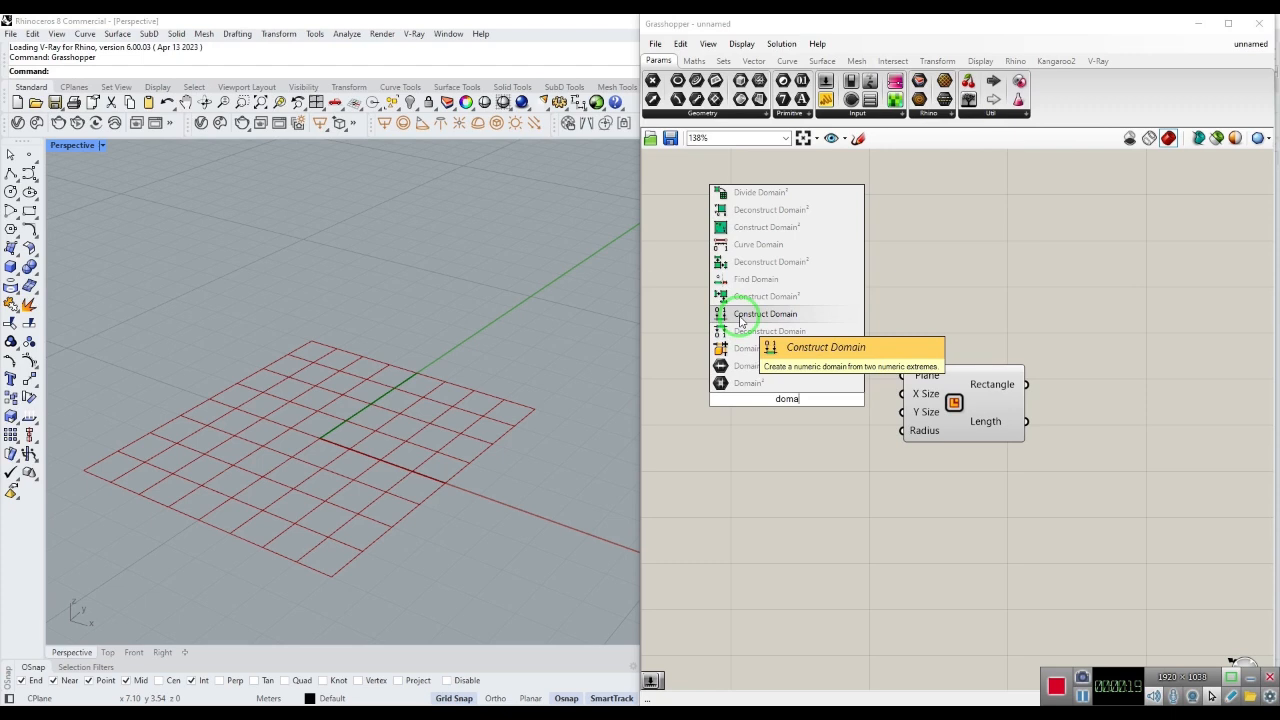
click(740, 320)
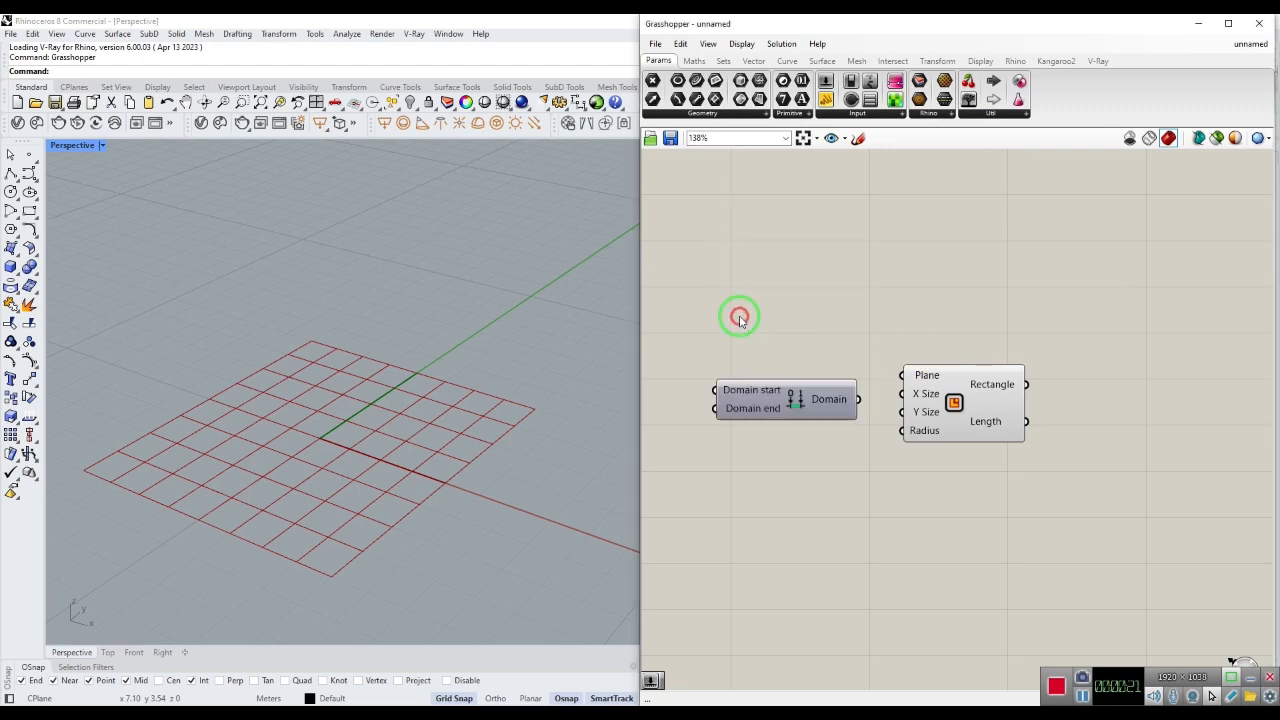
click(760, 403)
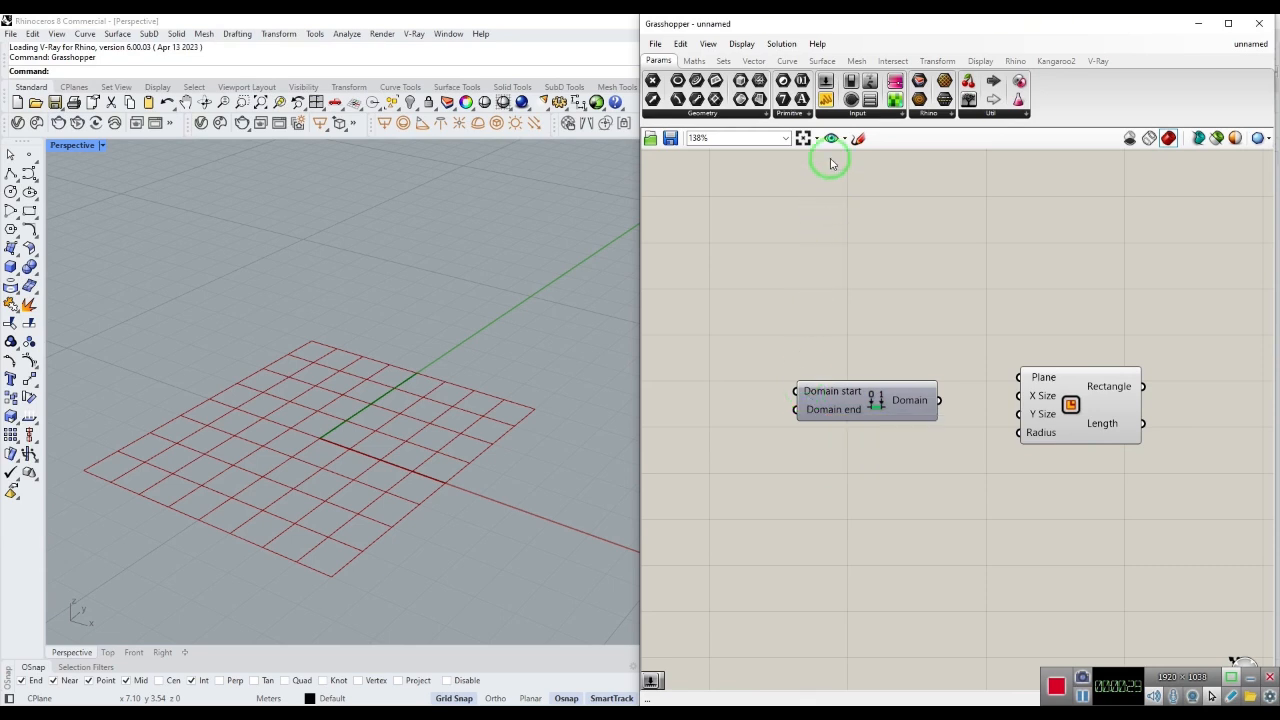
Add a Number Slider and connect it to the Domain start input
click(825, 82)
click(681, 381)
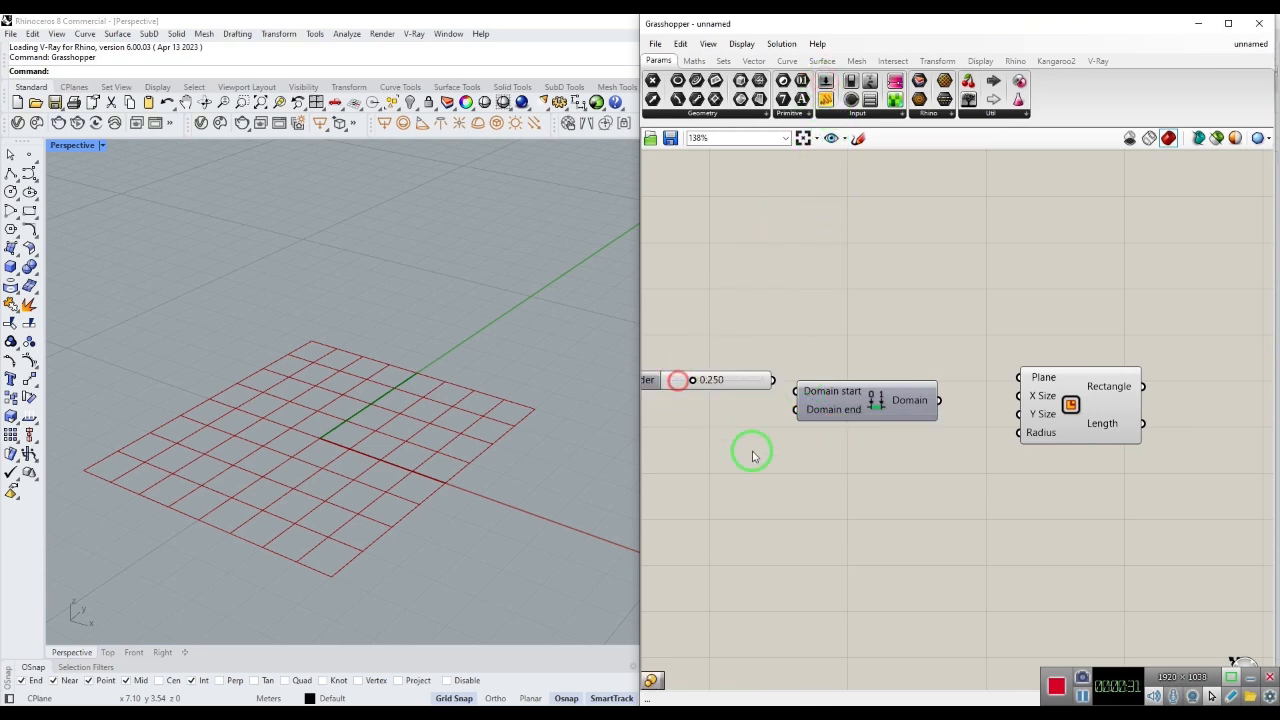
right_drag(752, 448, 829, 452)
drag(826, 389, 872, 396)
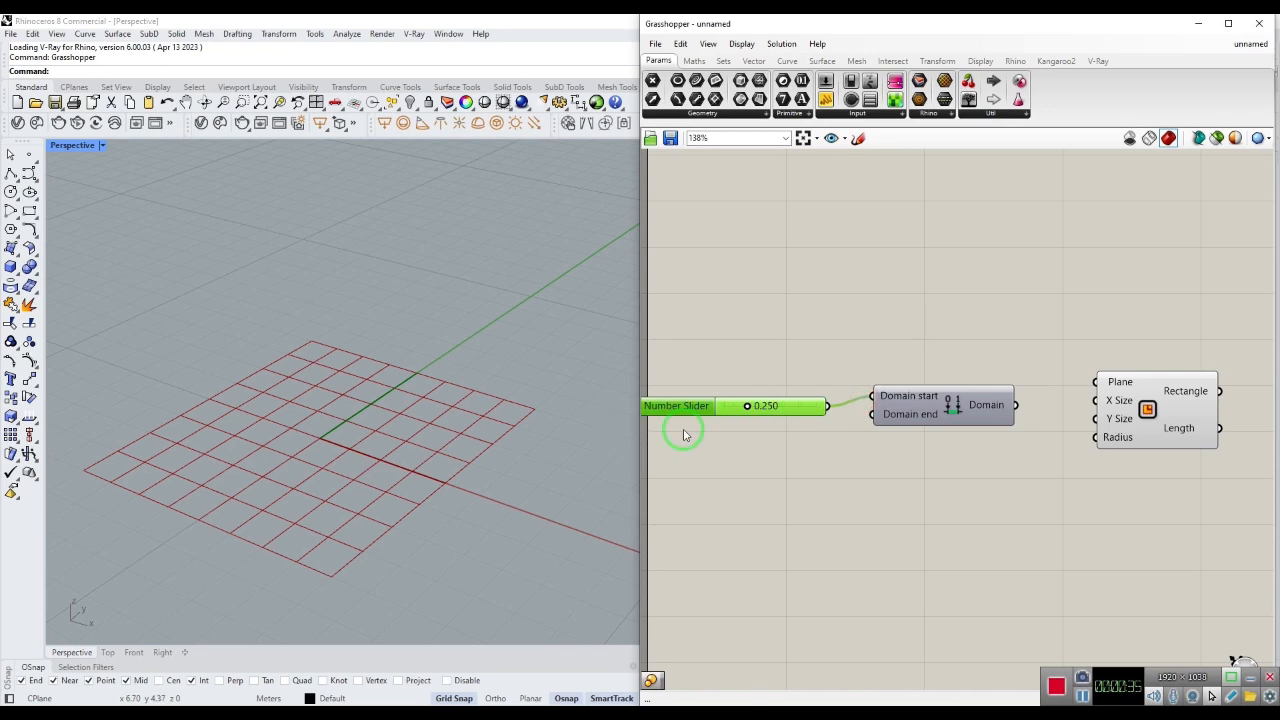
Set the number slider's maximum to 5 and connect the slider to the Domain end input as well
right_click(770, 417)
click(806, 468)
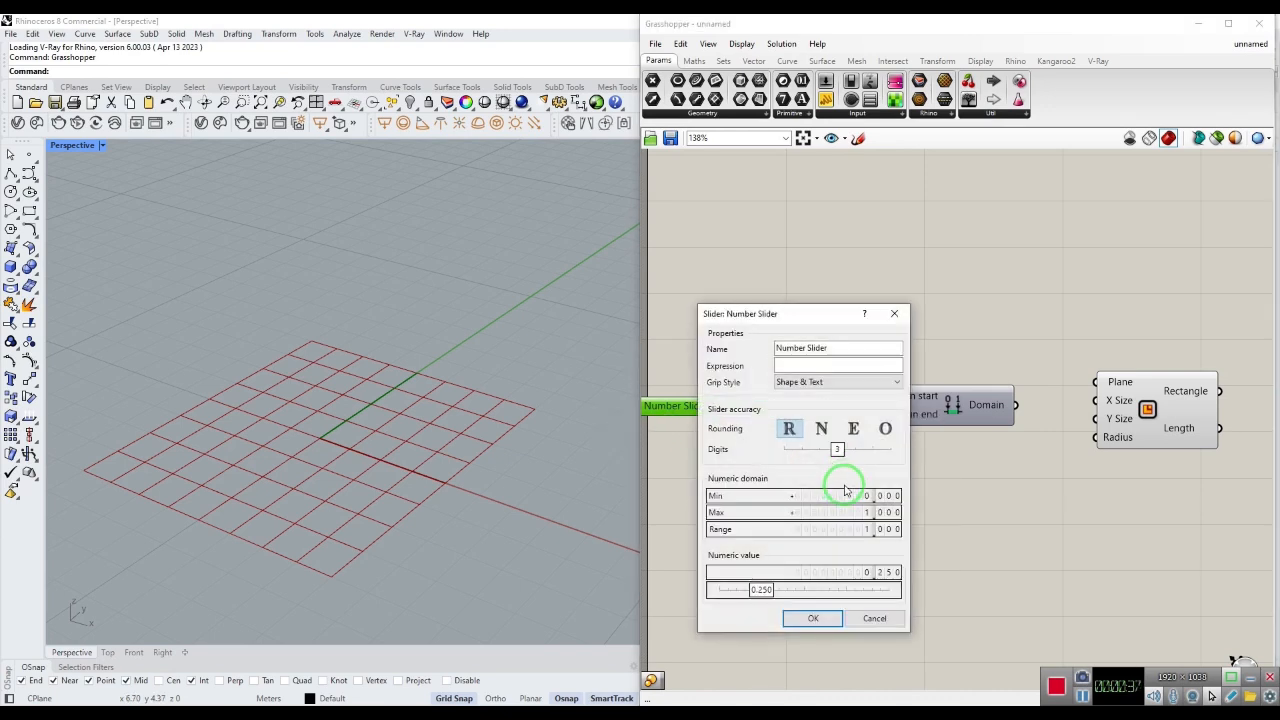
double_click(873, 512)
text(5)
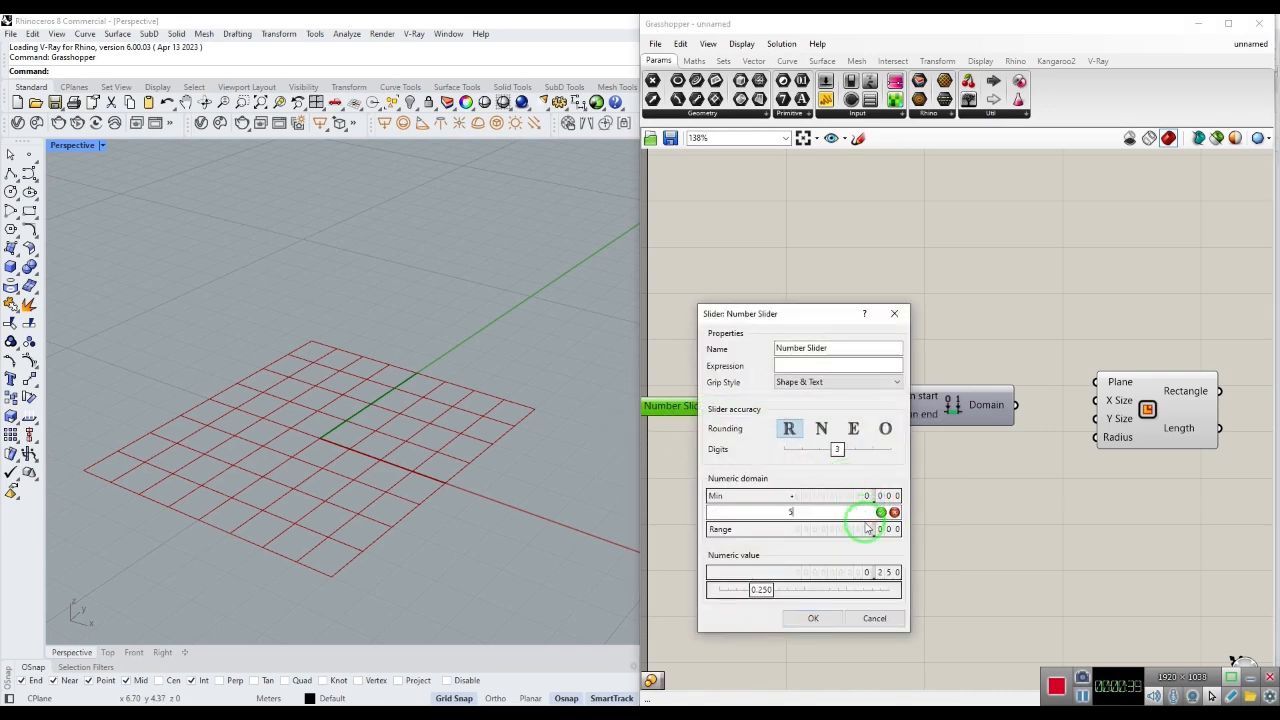
click(813, 618)
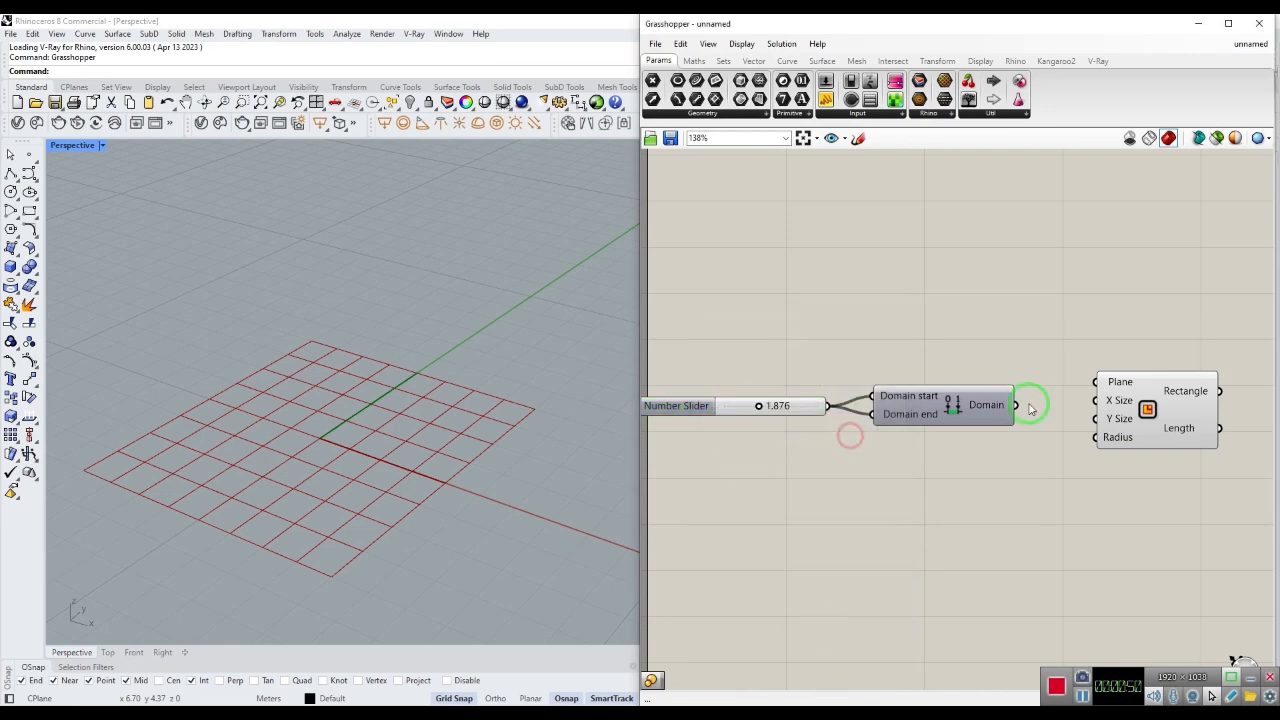
Connect the Domain output to the rectangle's X Size input and set the slider to about 1.948
drag(1037, 402, 1095, 400)
mouse_move(758, 405)
mouse_down()
mouse_move(714, 409)
mouse_move(766, 410)
mouse_move(723, 409)
mouse_move(759, 418)
mouse_up()
Apply the expression -x to the Domain end input and set the number slider to about 1.984
mouse_move(922, 422)
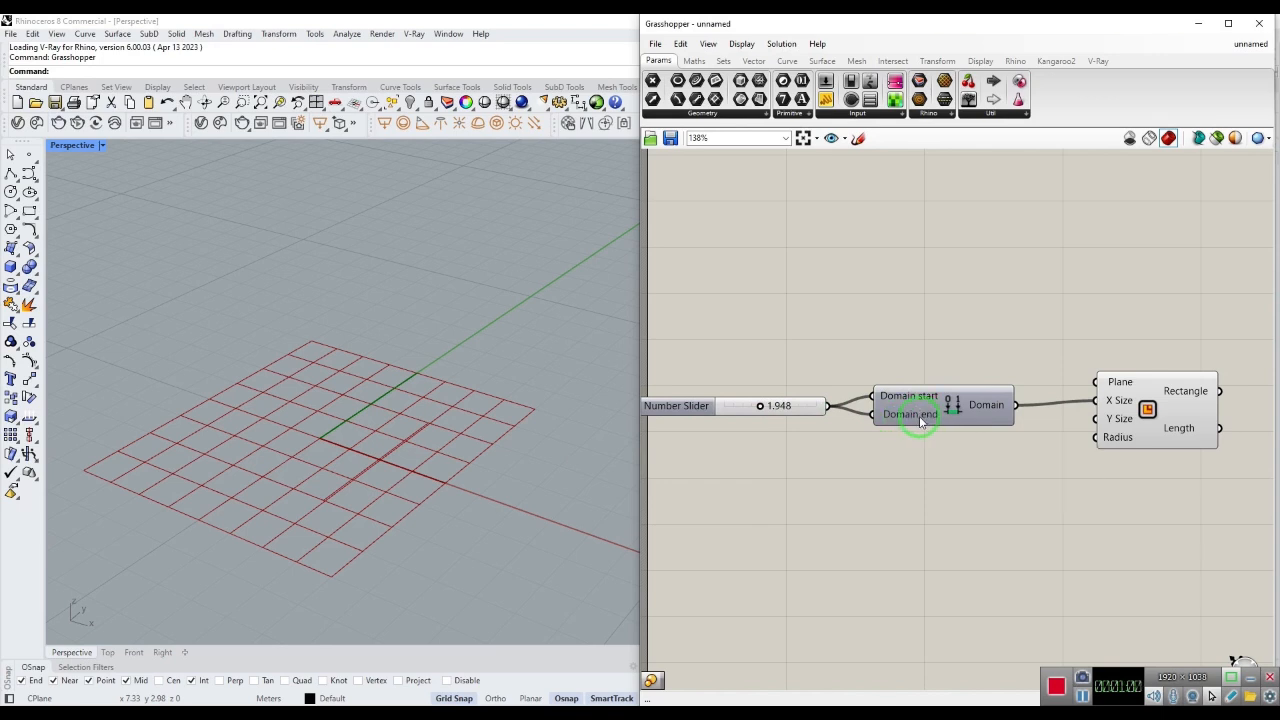
right_click(922, 422)
mouse_move(955, 550)
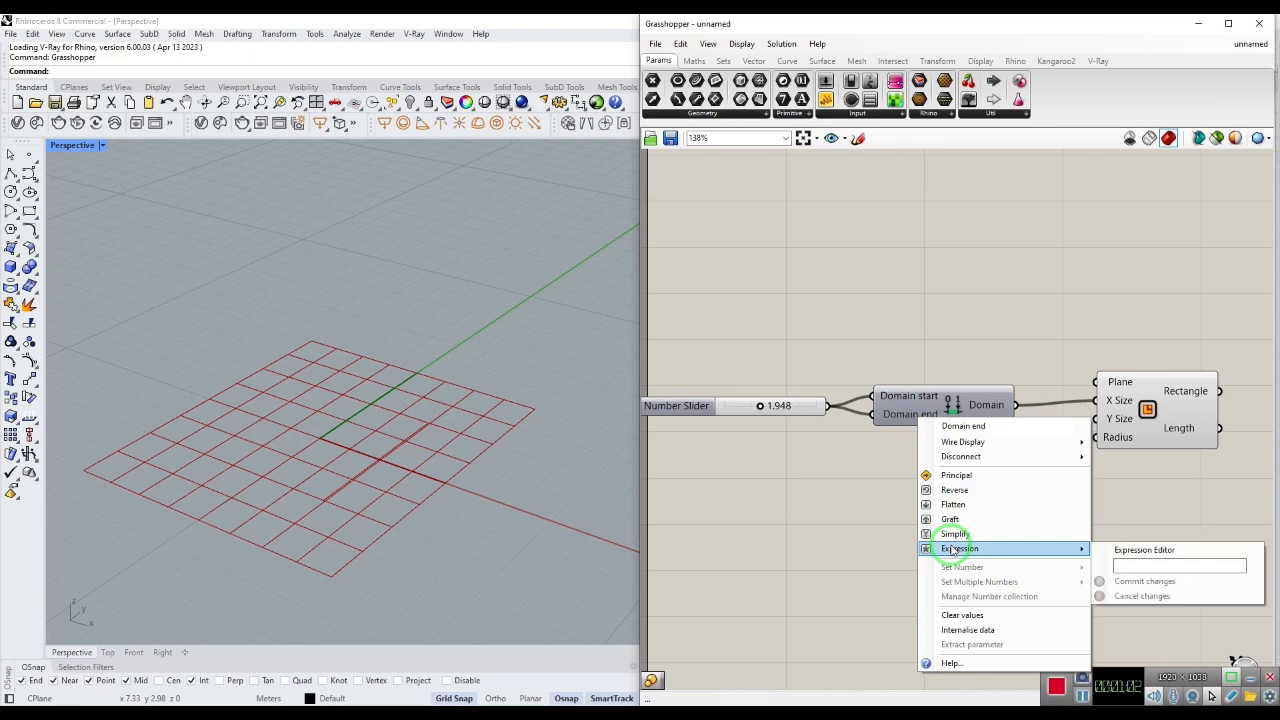
click(1146, 567)
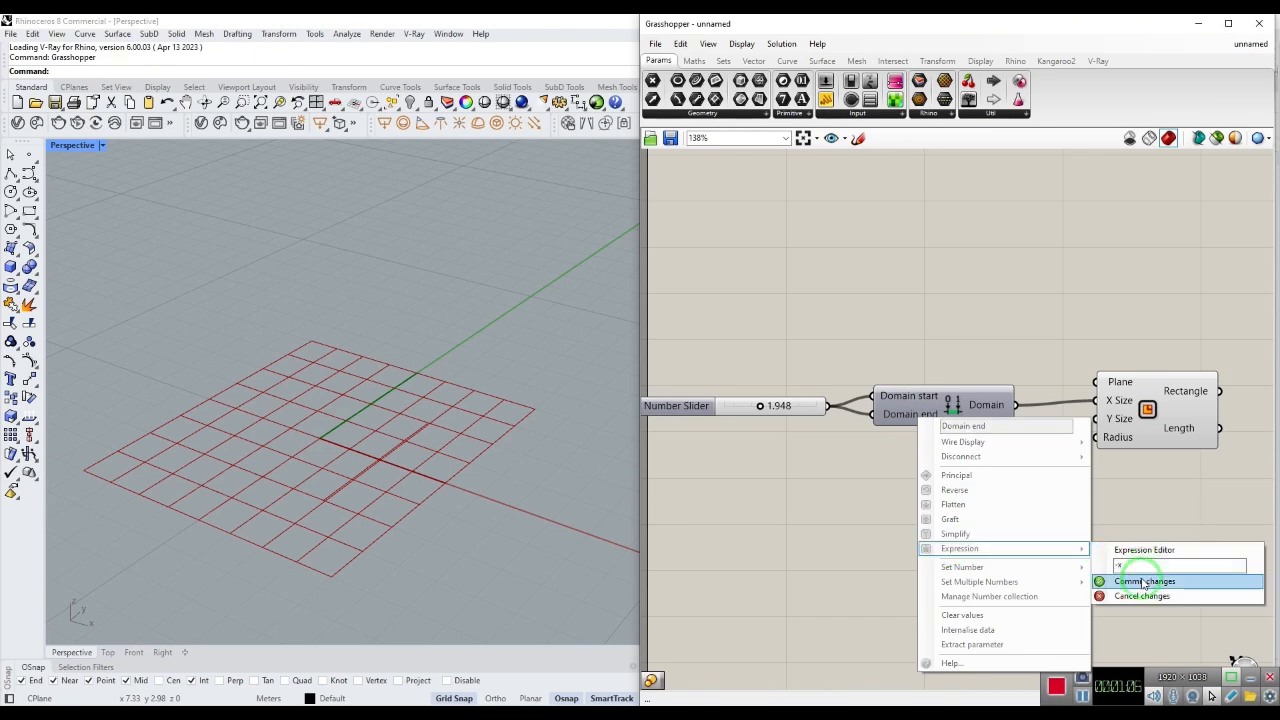
click(1142, 582)
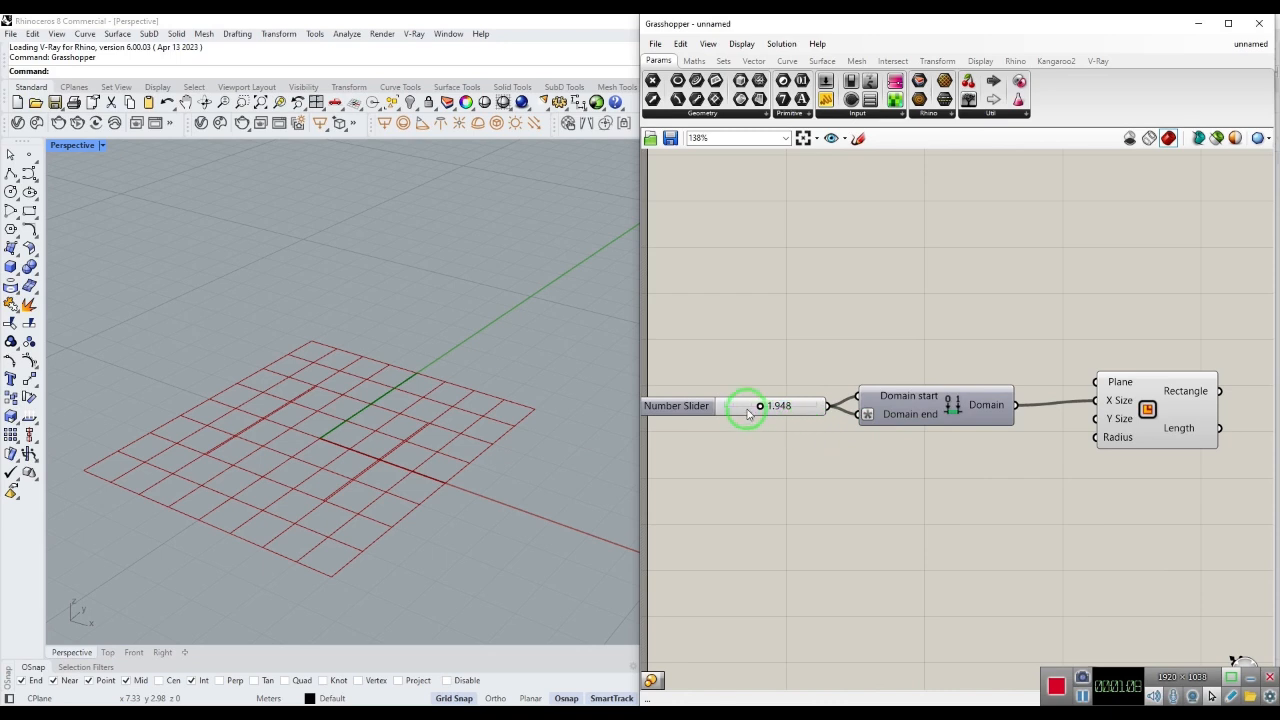
drag(748, 413, 758, 419)
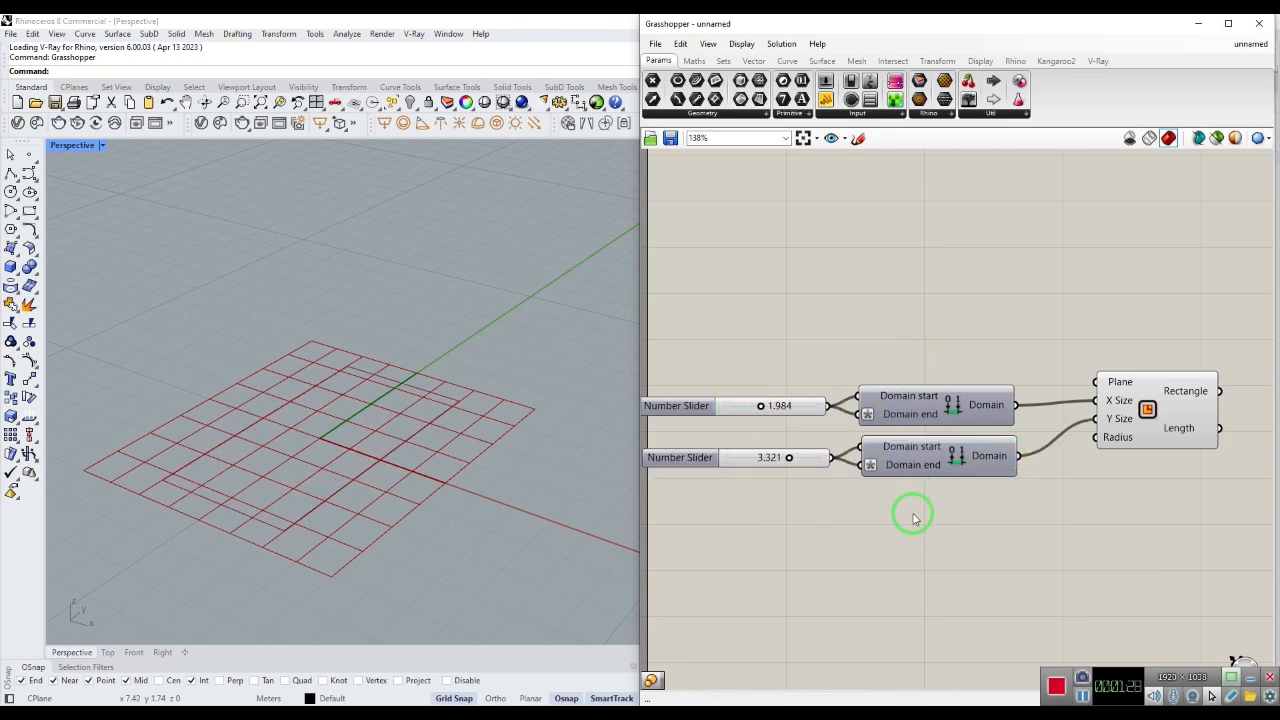
Delete the lower slider and Construct Domain pair and connect the remaining Domain output to the rectangle's Y Size input
drag(950, 517, 787, 455)
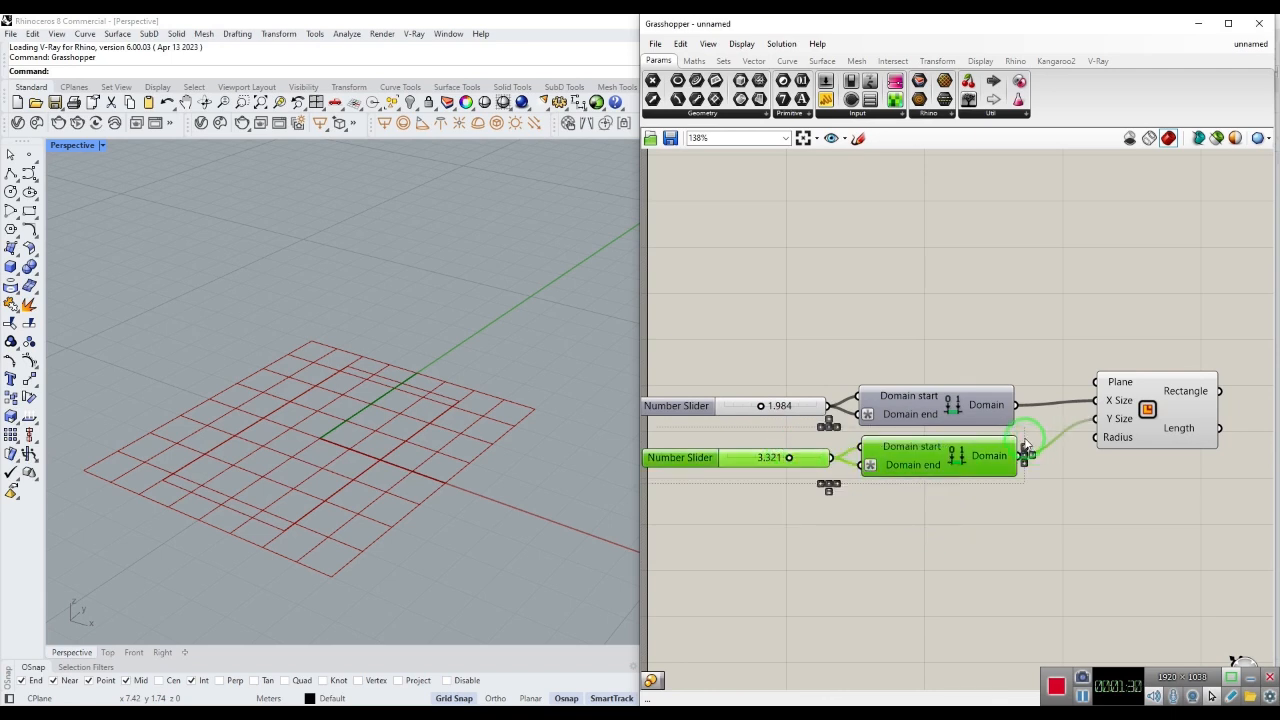
key(Delete)
drag(1018, 405, 1097, 418)
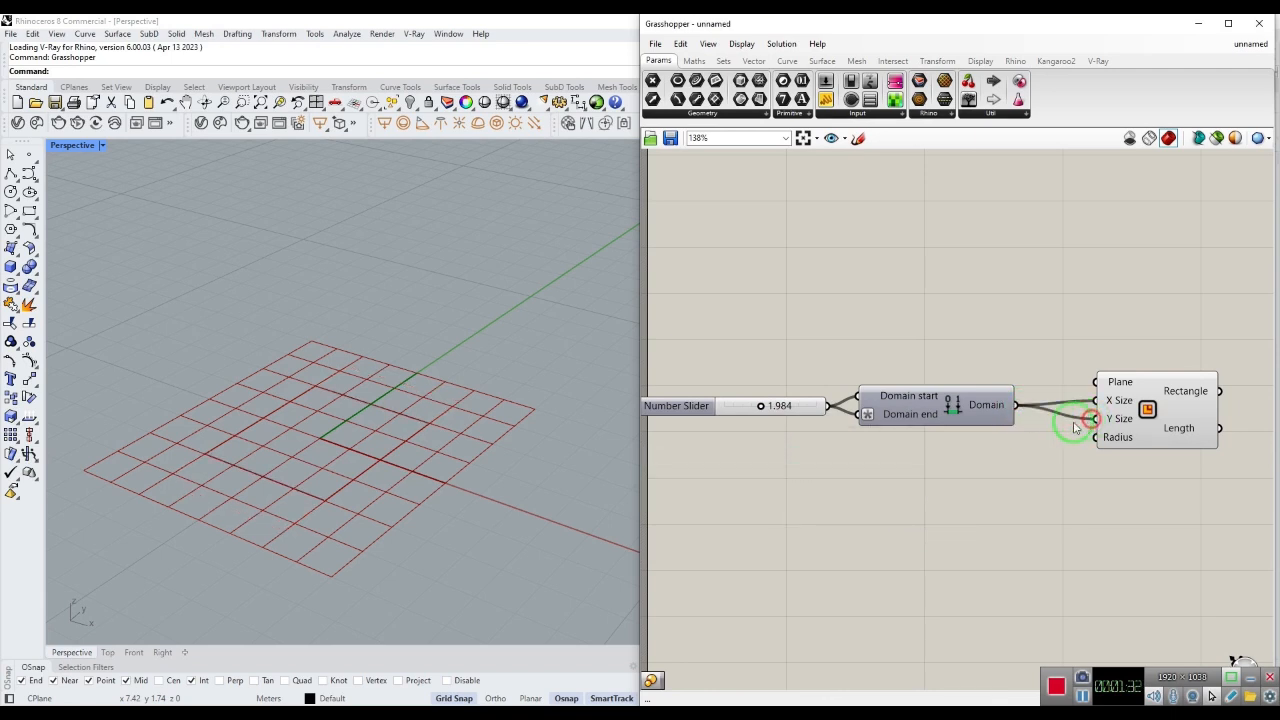
Set the number slider to about 3.140 and group the slider, Construct Domain and Rectangle components
mouse_move(760, 408)
mouse_down()
mouse_move(814, 414)
mouse_move(757, 417)
mouse_up()
scroll(845, 250, down, 2)
drag(1211, 306, 668, 420)
right_click(772, 396)
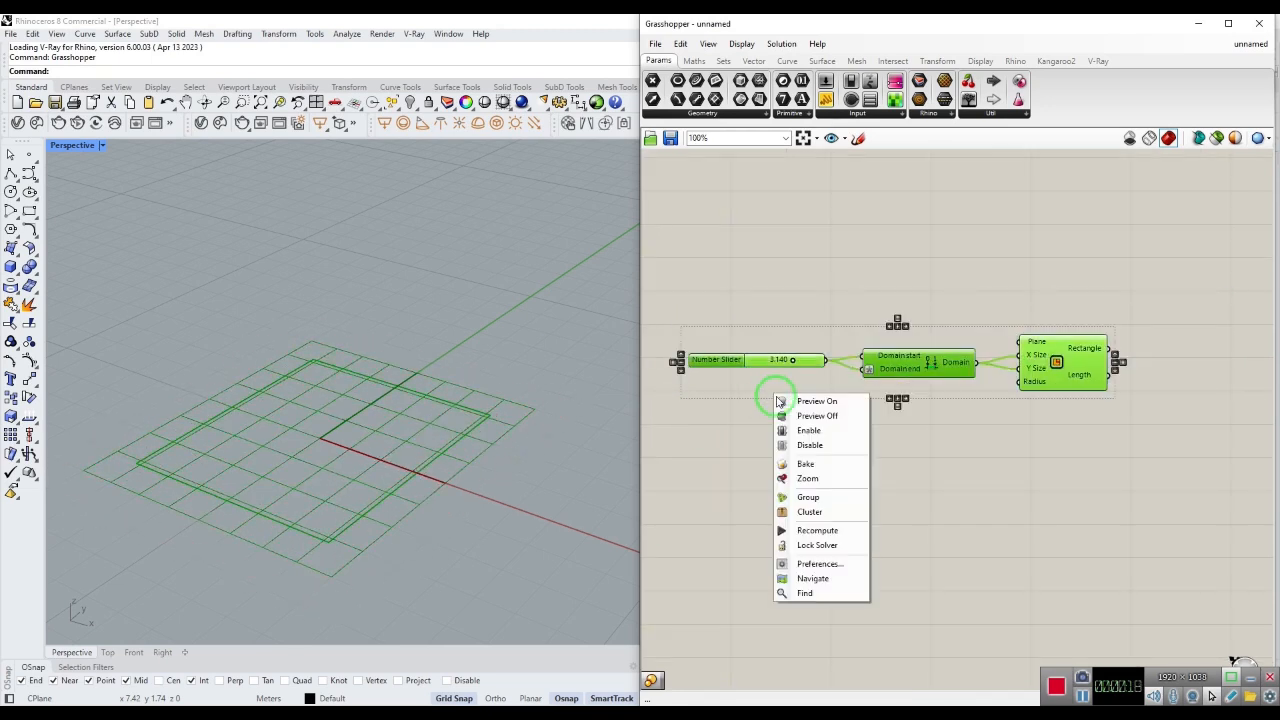
click(800, 498)
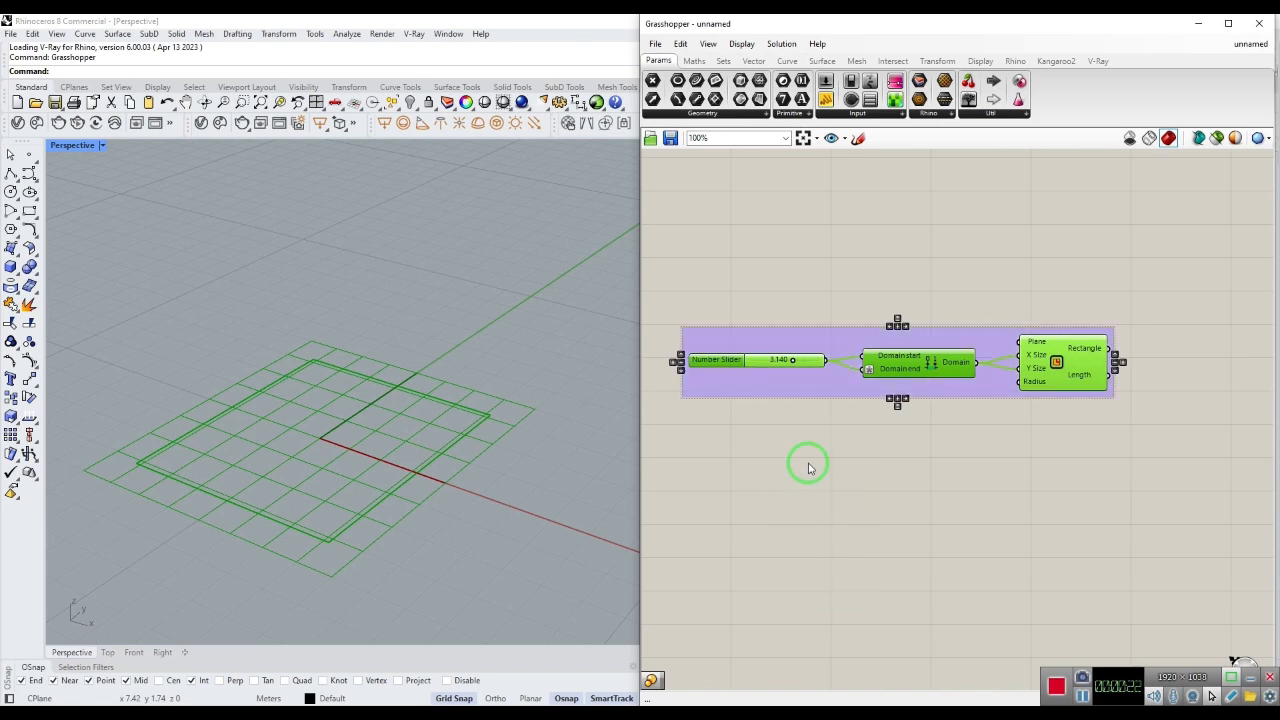
click(808, 460)
mouse_move(840, 388)
mouse_down()
mouse_move(815, 463)
mouse_move(849, 366)
mouse_move(833, 390)
mouse_up()
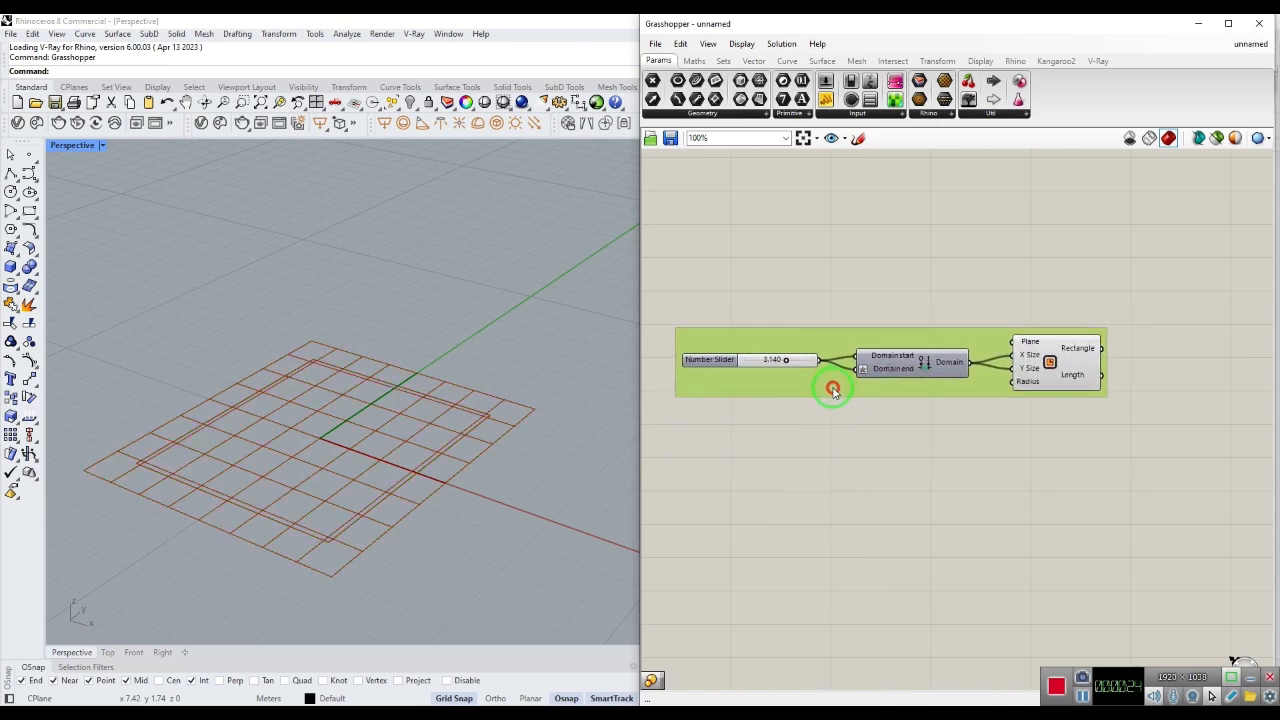
click(833, 398)
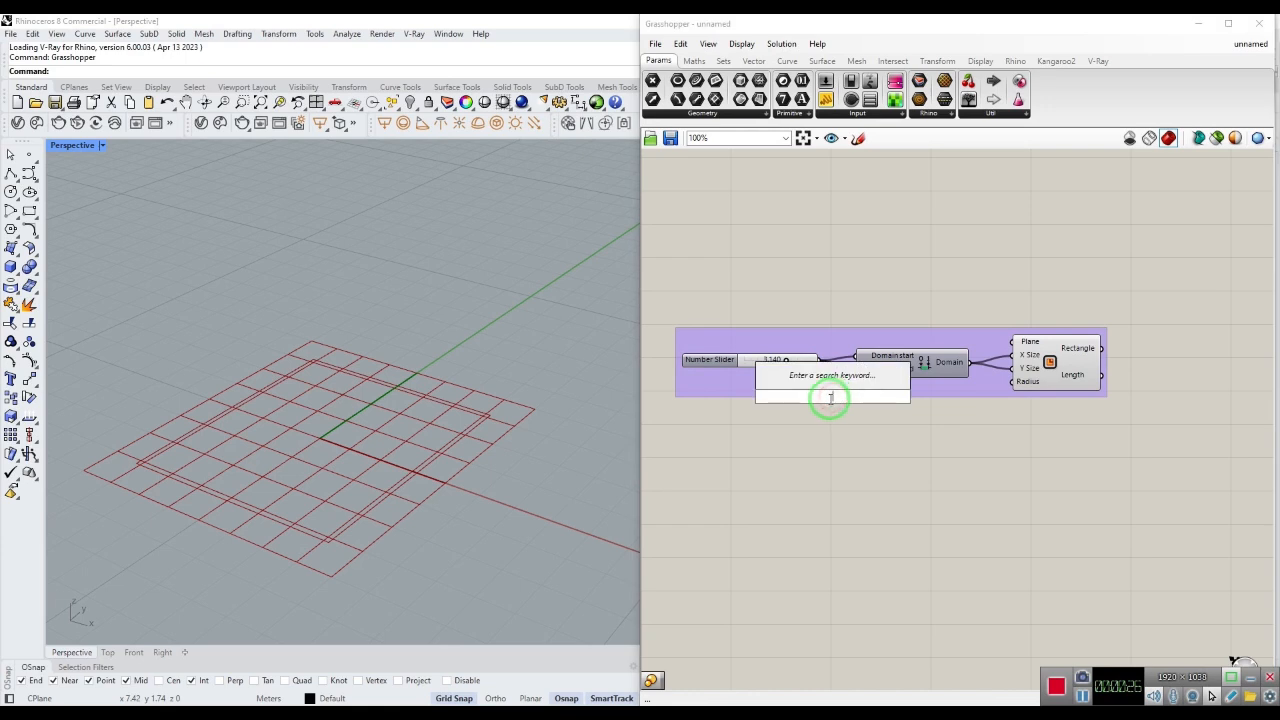
Try the blob and rectangle outlines on the component group and restore the box outline
right_click(810, 383)
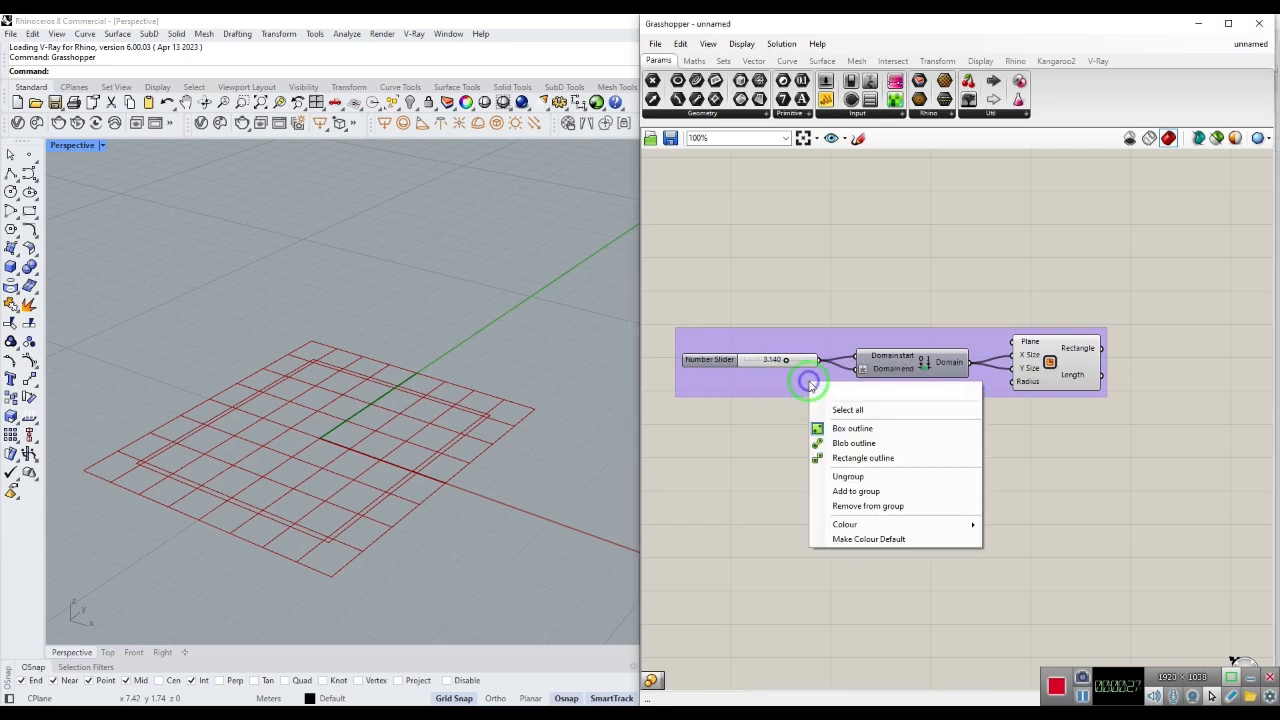
click(834, 445)
right_click(820, 398)
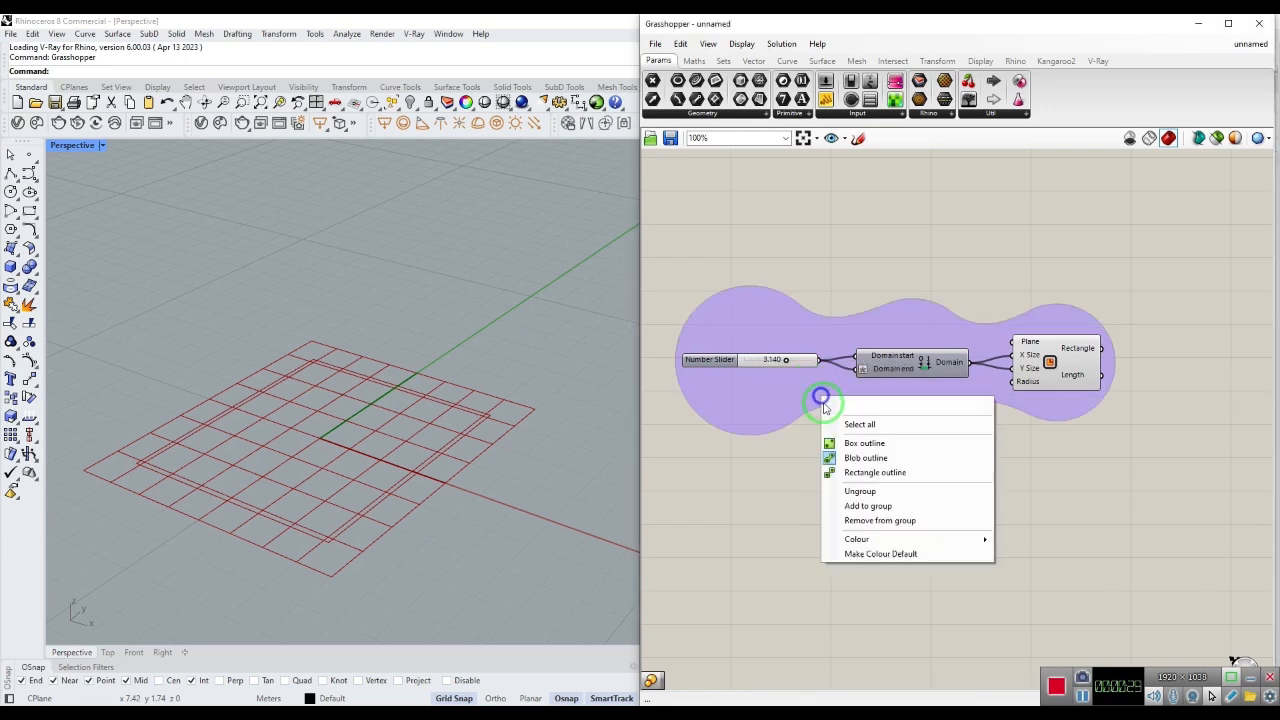
click(840, 471)
right_click(840, 390)
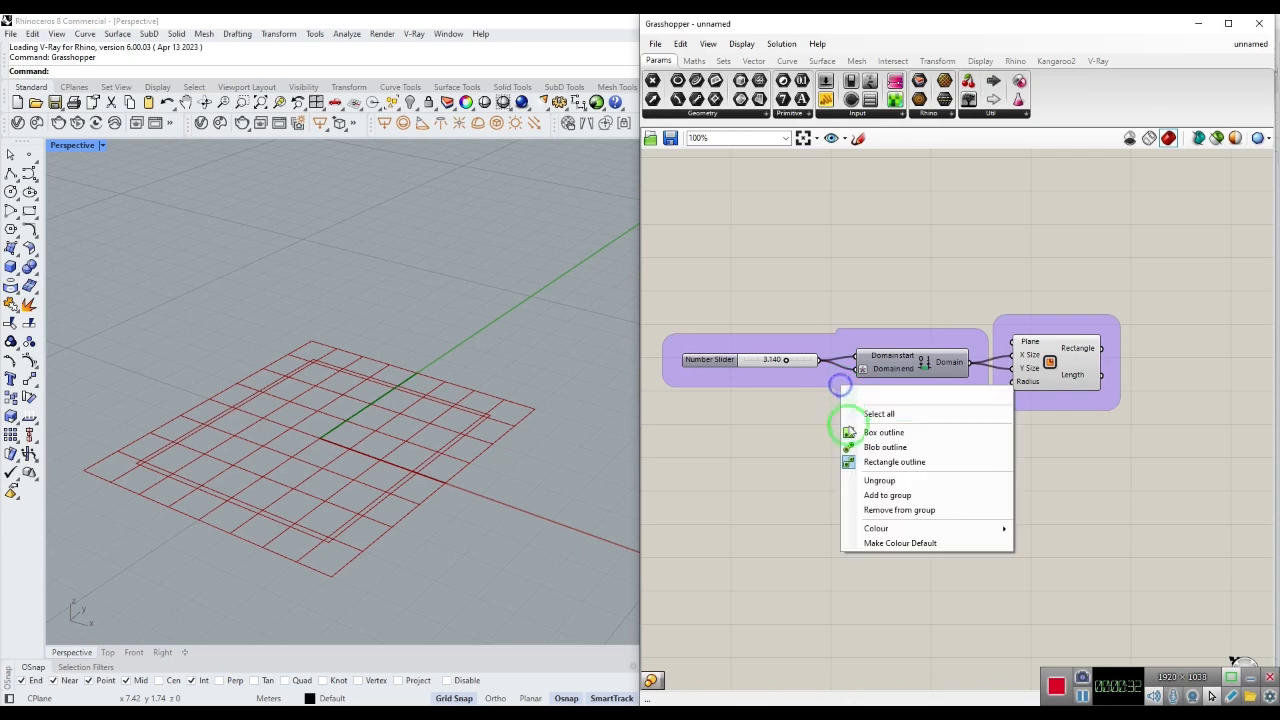
click(861, 433)
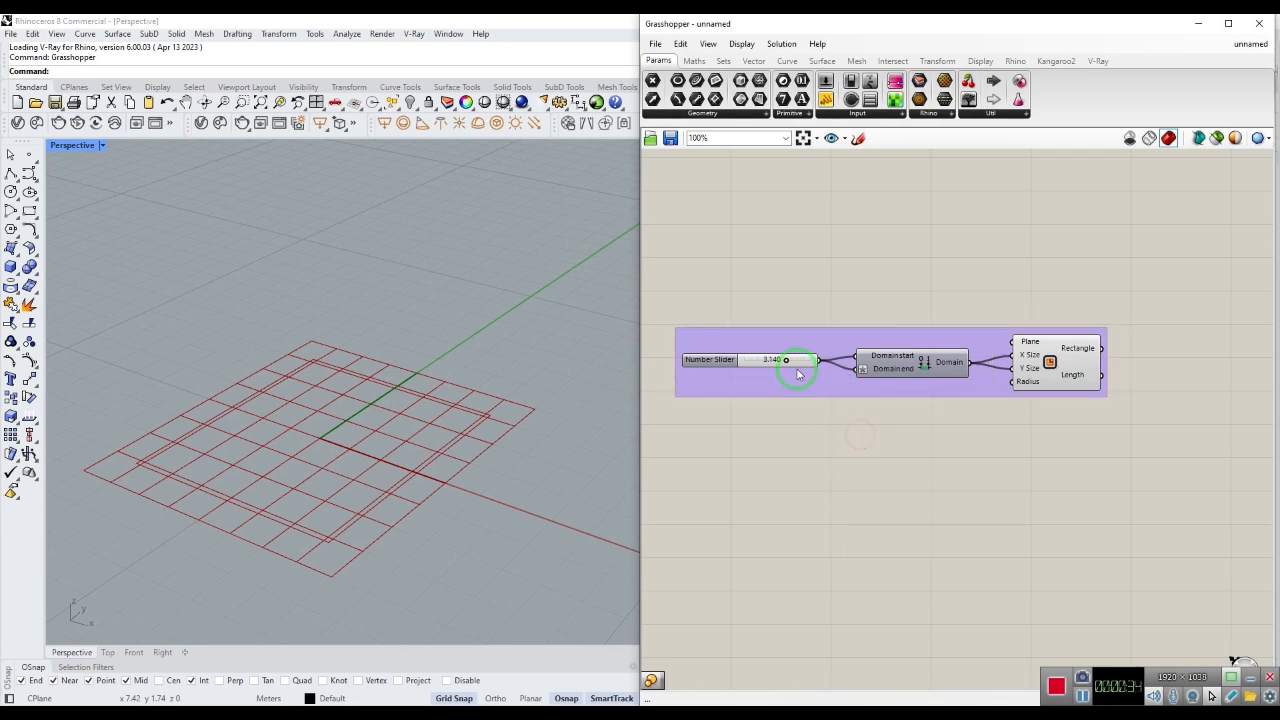
Move the grouped components closer together and turn off the preview for all of them
mouse_move(895, 375)
mouse_down()
mouse_move(917, 294)
mouse_move(905, 376)
mouse_up()
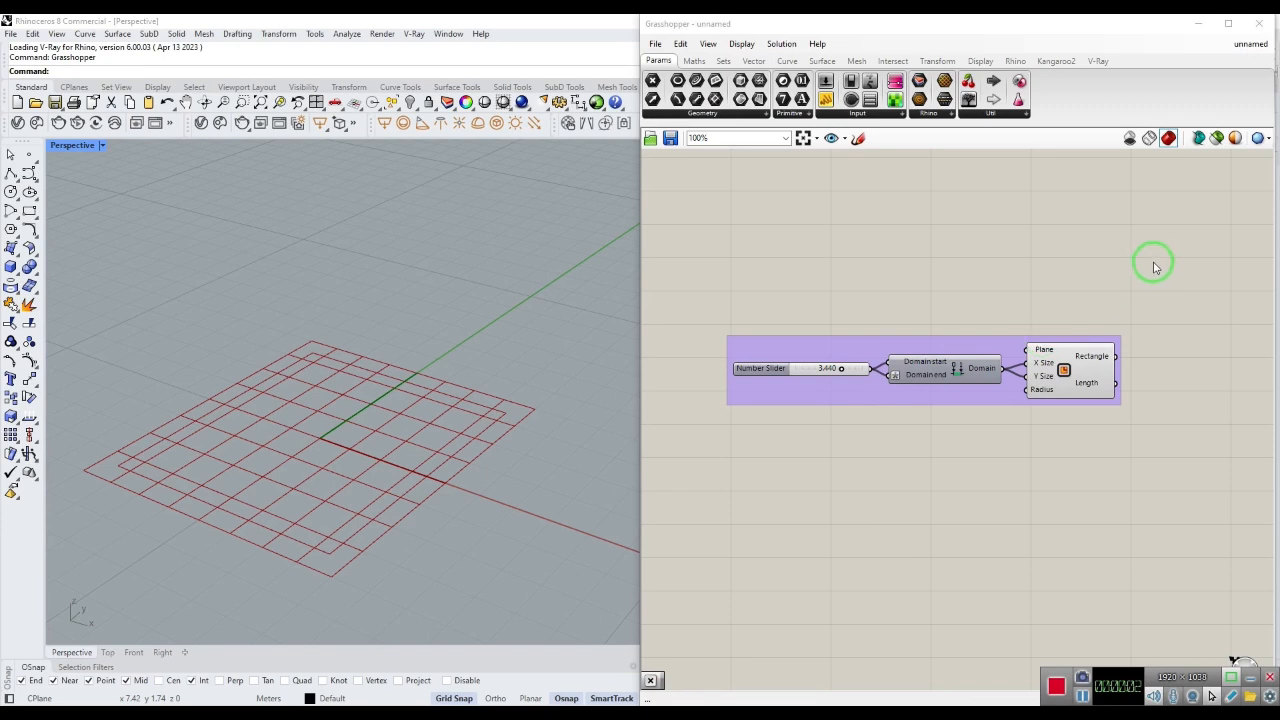
drag(1158, 268, 686, 468)
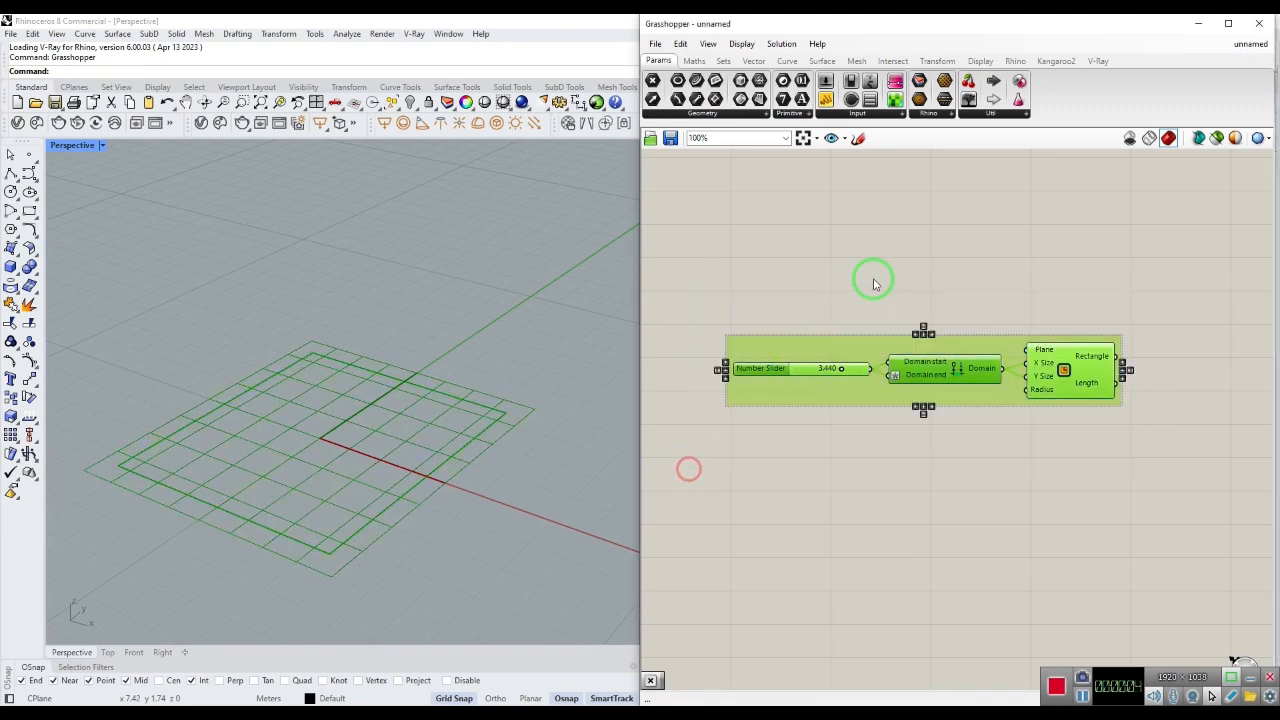
right_click(877, 280)
click(888, 299)
click(886, 295)
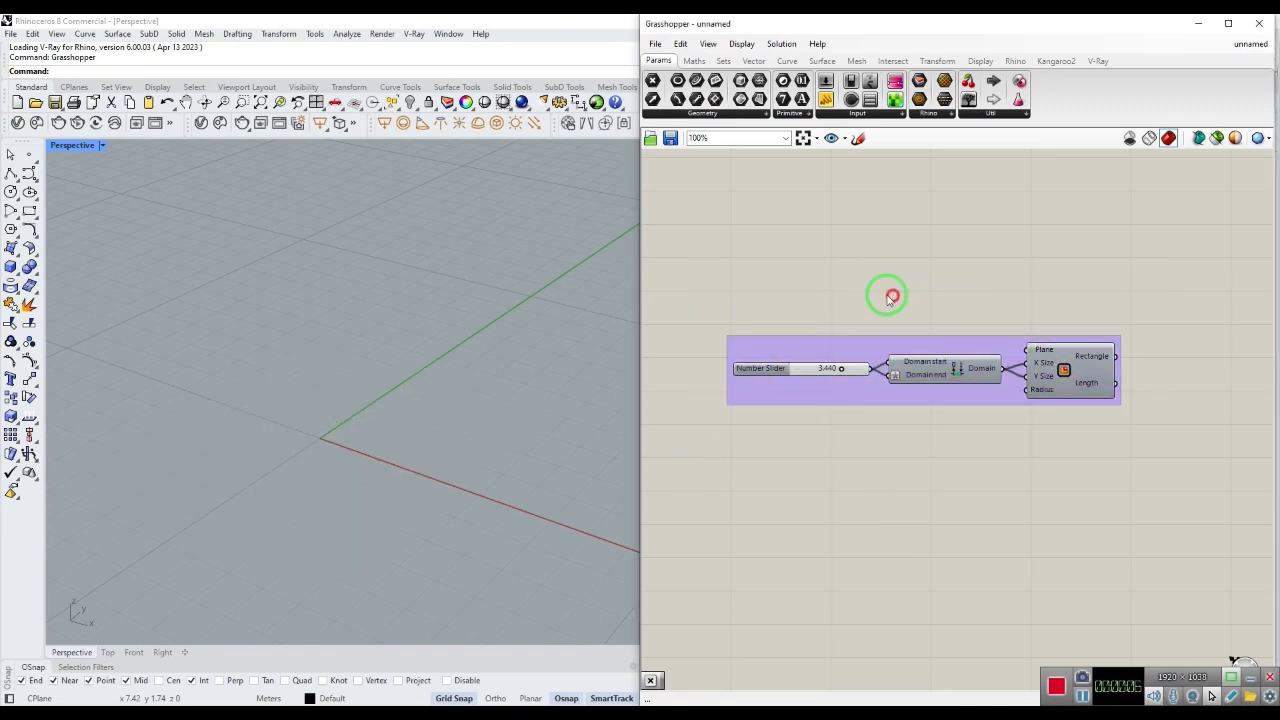
Minimize Grasshopper and switch to the Rhino perspective view, orbiting it around the origin
click(490, 425)
click(1197, 23)
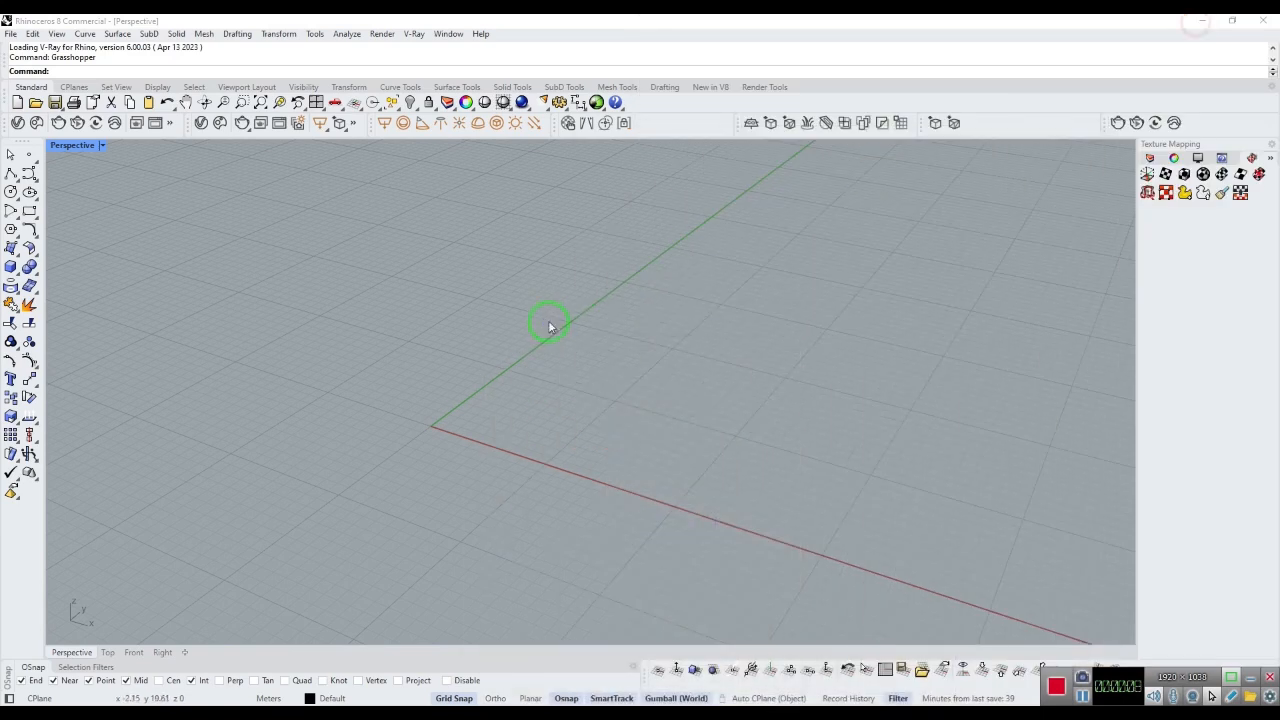
right_drag(551, 329, 582, 493)
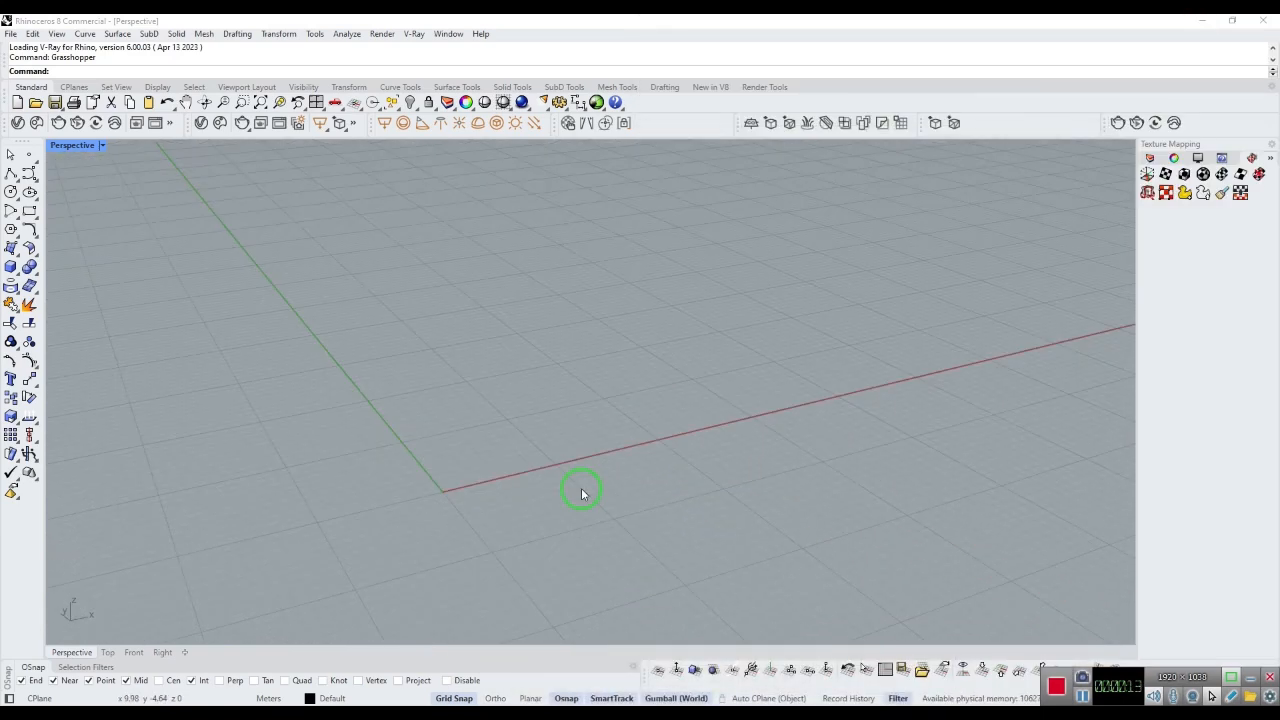
Draw a plane about 23 by 15 m from the origin in the Front view and view it in perspective
click(135, 652)
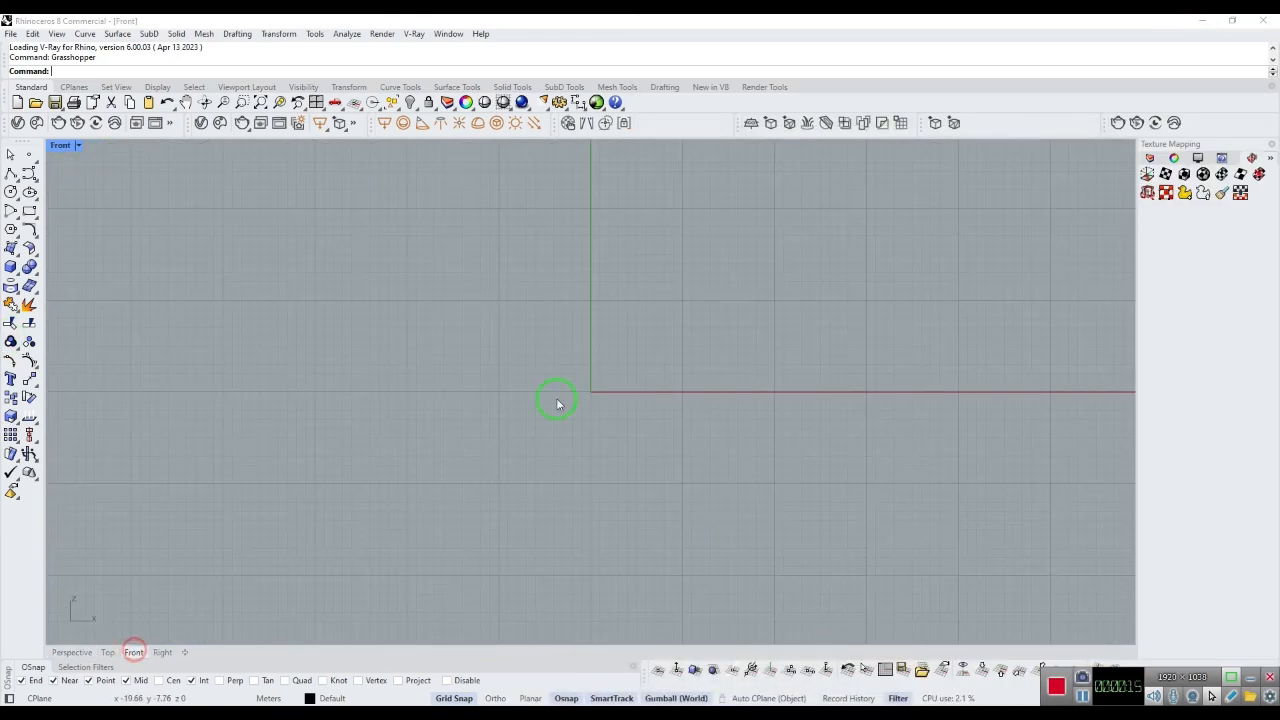
click(17, 253)
click(31, 275)
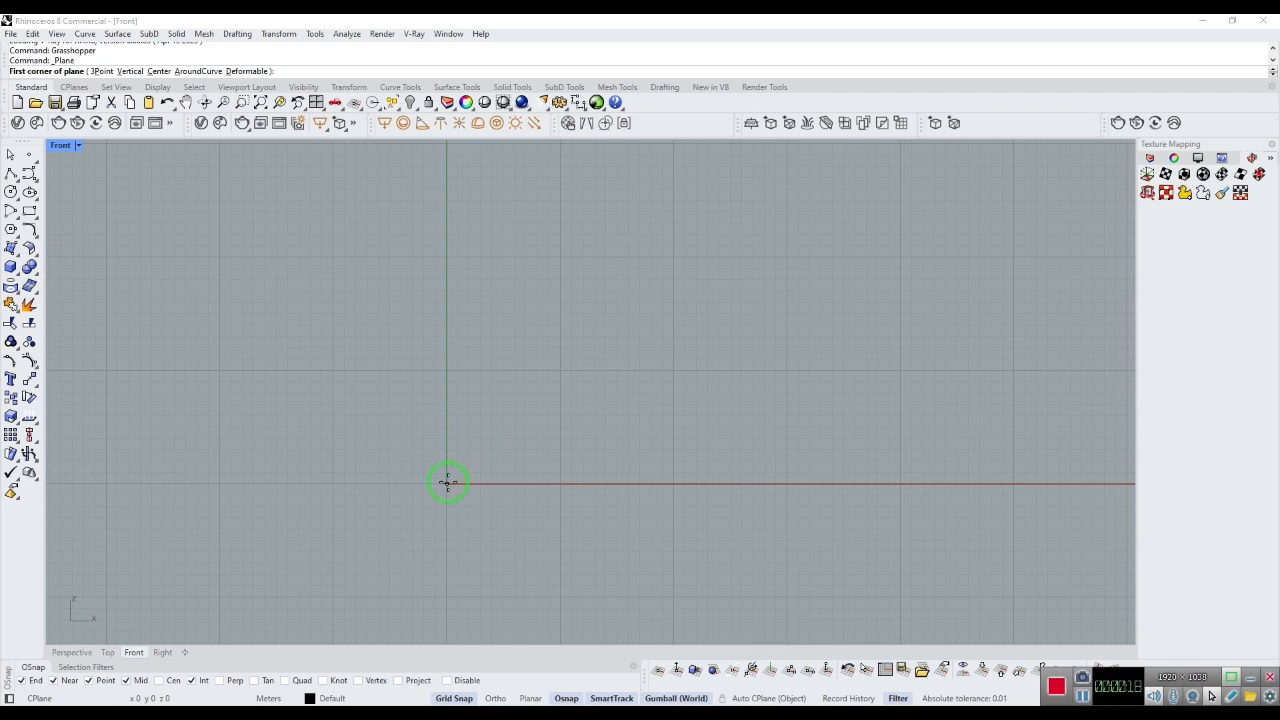
click(447, 484)
click(711, 304)
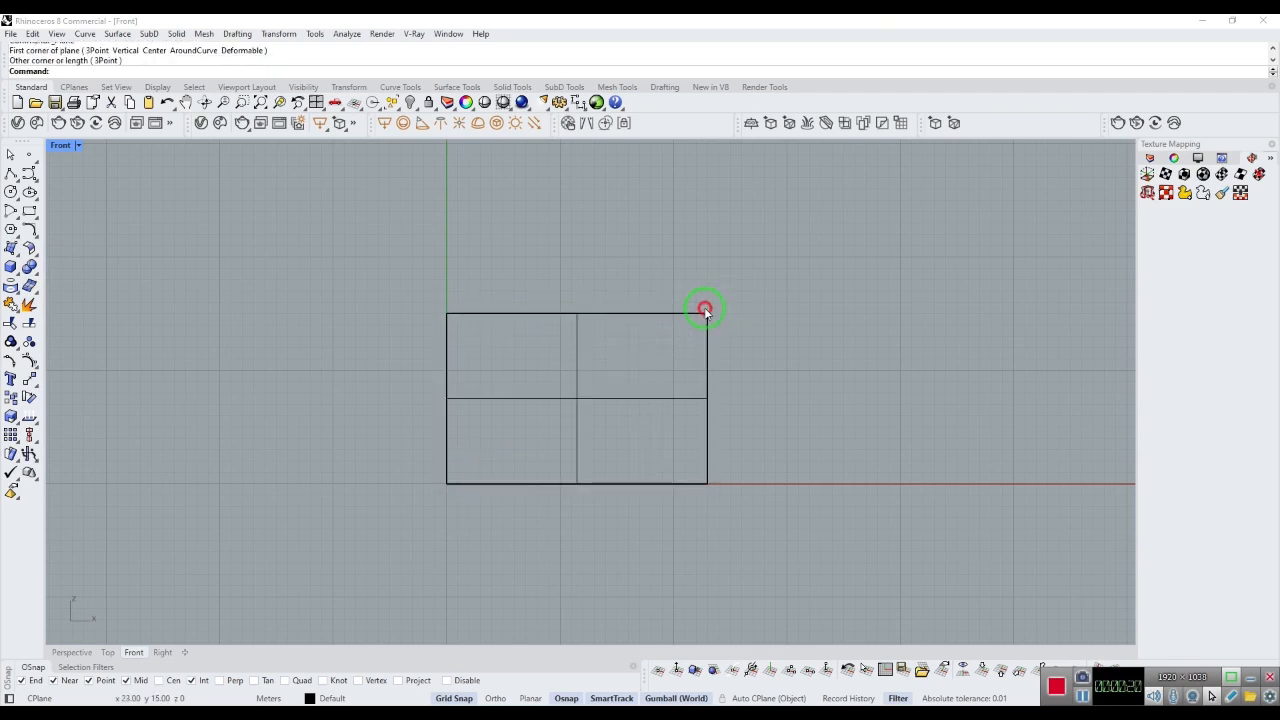
click(73, 652)
right_drag(424, 568, 580, 523)
Reopen Grasshopper beside the plane and add a Surface parameter below the grouped rectangle components
click(281, 716)
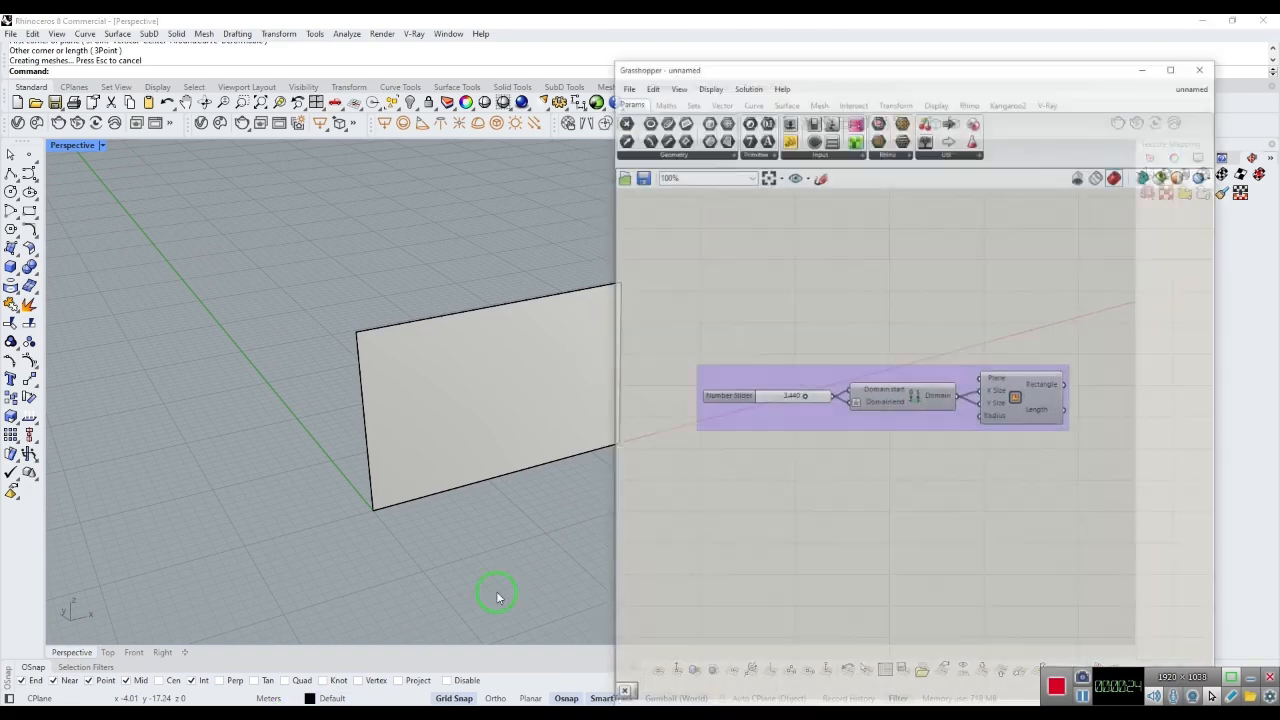
shift+right_drag(596, 428, 489, 430)
right_drag(960, 454, 944, 330)
double_click(912, 424)
text(srf)
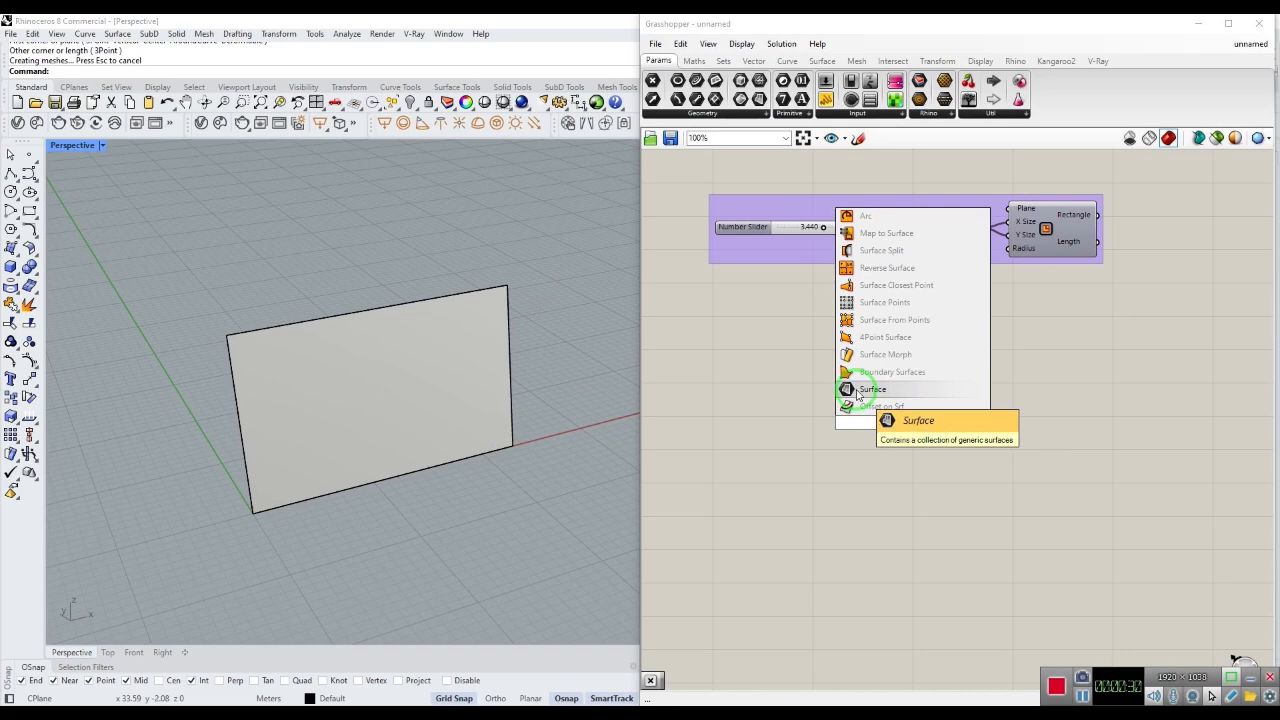
click(856, 391)
Reference the Rhino plane in the Surface parameter and hide the original plane
right_click(902, 421)
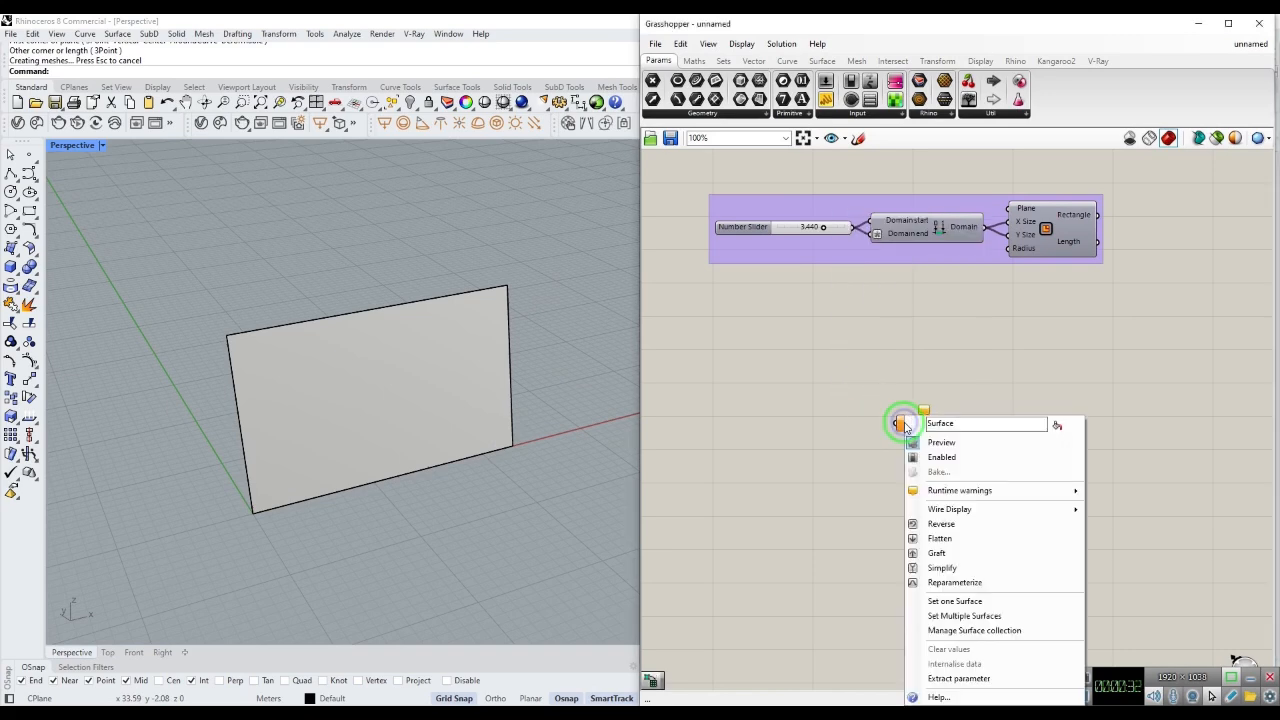
click(955, 601)
click(484, 400)
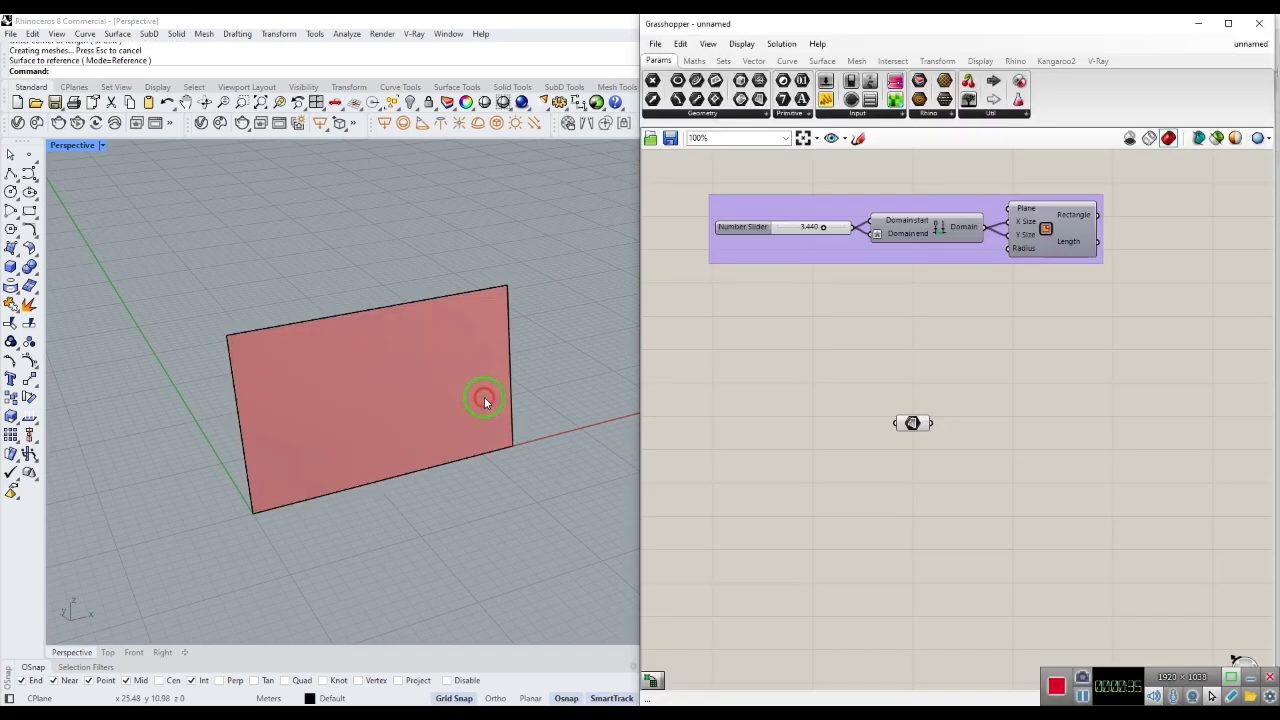
click(417, 415)
click(409, 103)
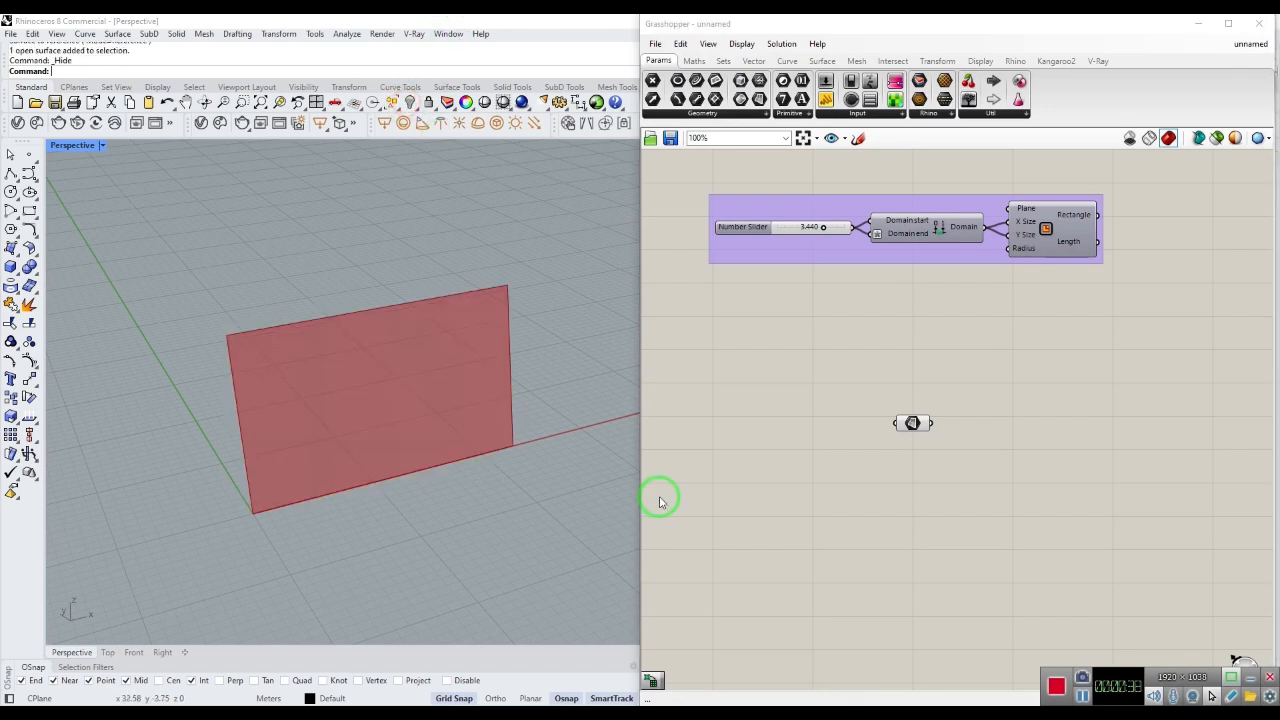
Move the Surface parameter to below the rectangle group's number slider, leaving room for components after it
right_drag(848, 483, 763, 451)
click(821, 399)
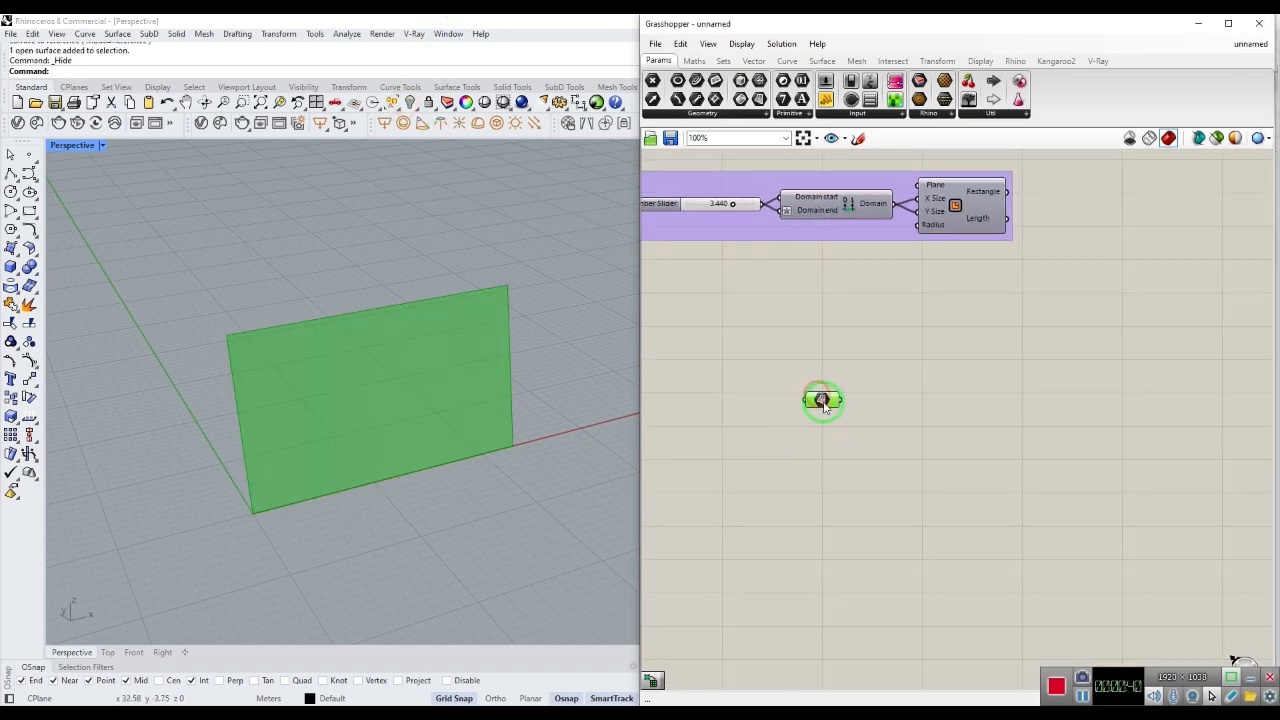
drag(824, 405, 732, 405)
click(791, 436)
right_drag(802, 462, 849, 478)
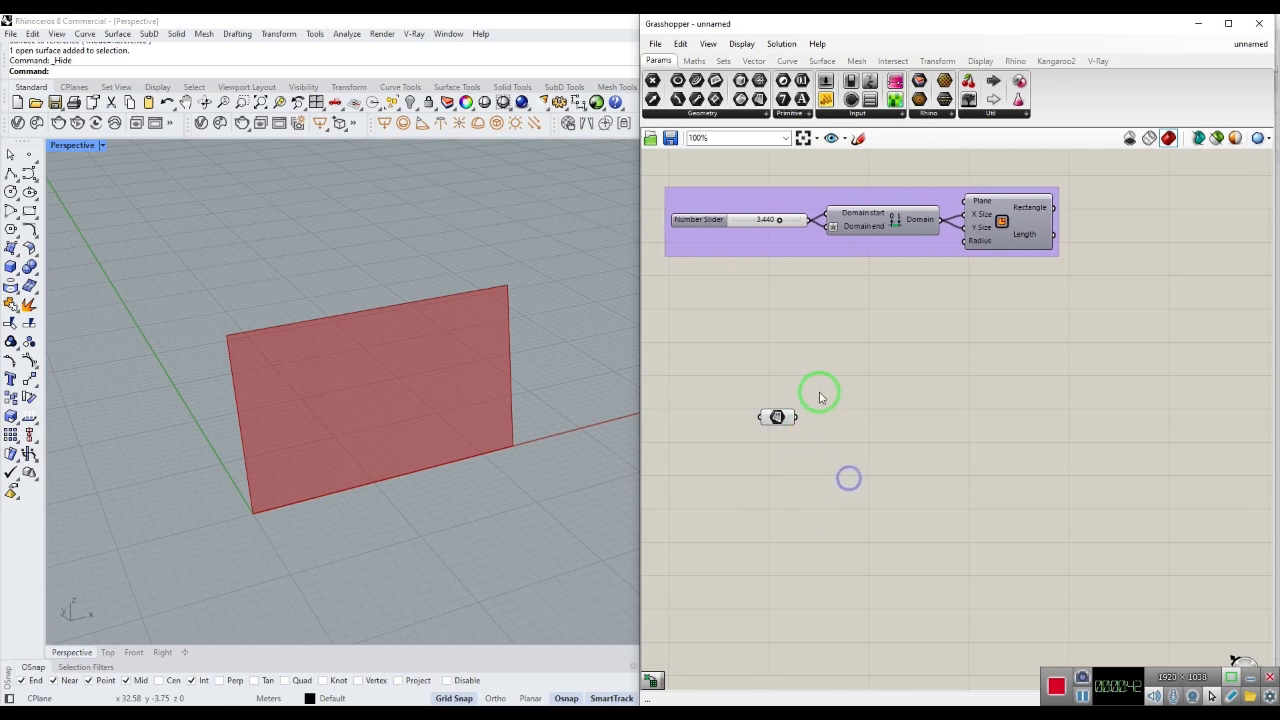
drag(787, 427, 757, 417)
click(808, 420)
click(728, 446)
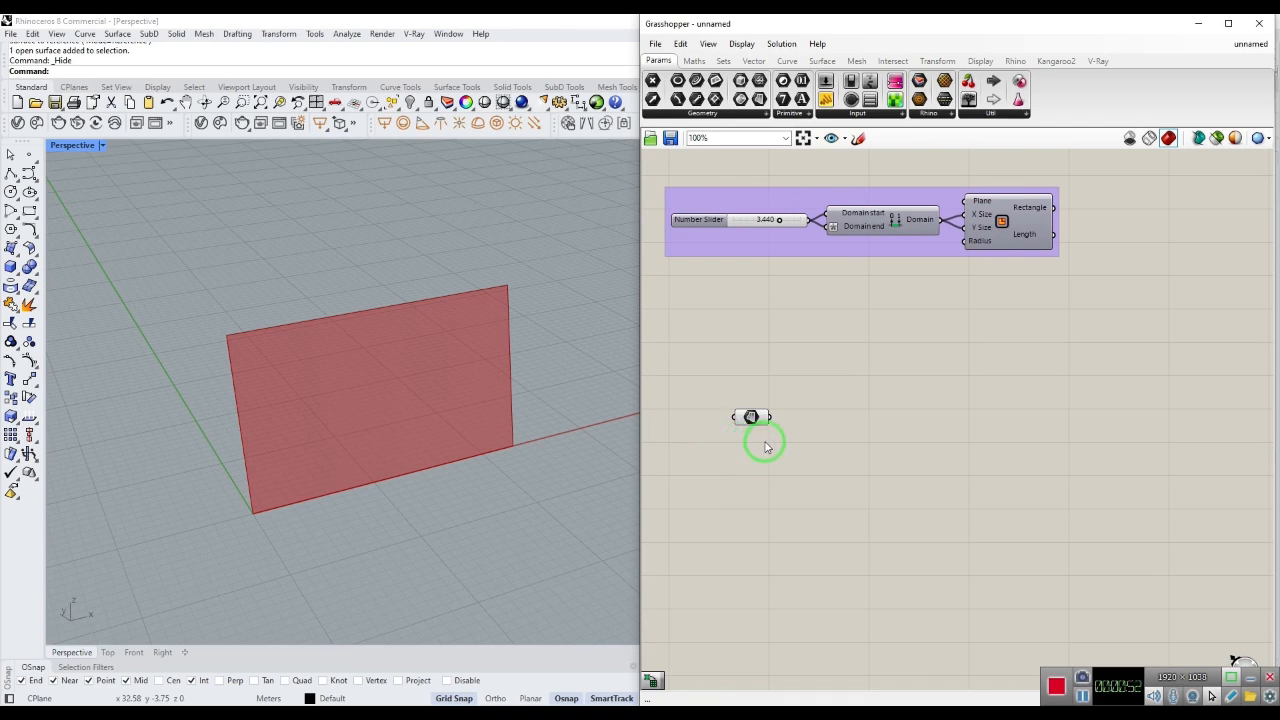
Add a Divide Domain² component and connect the Surface parameter to its Domain input
double_click(855, 432)
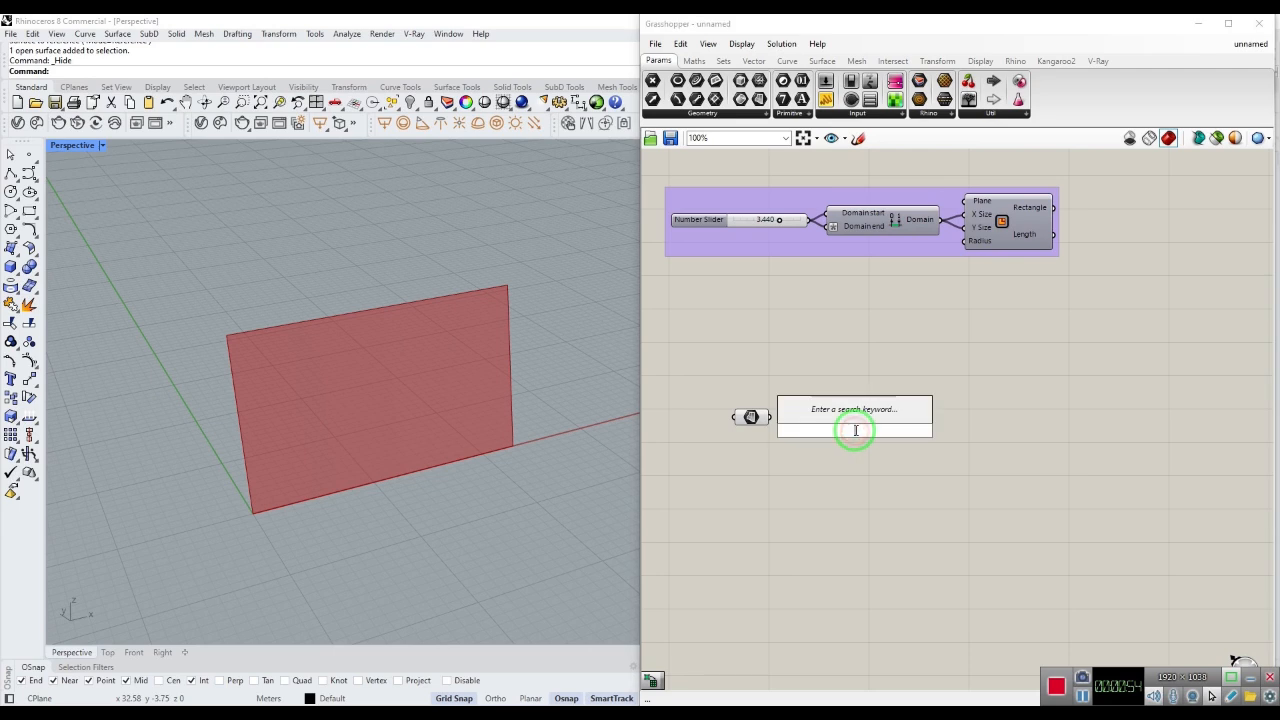
text(div)
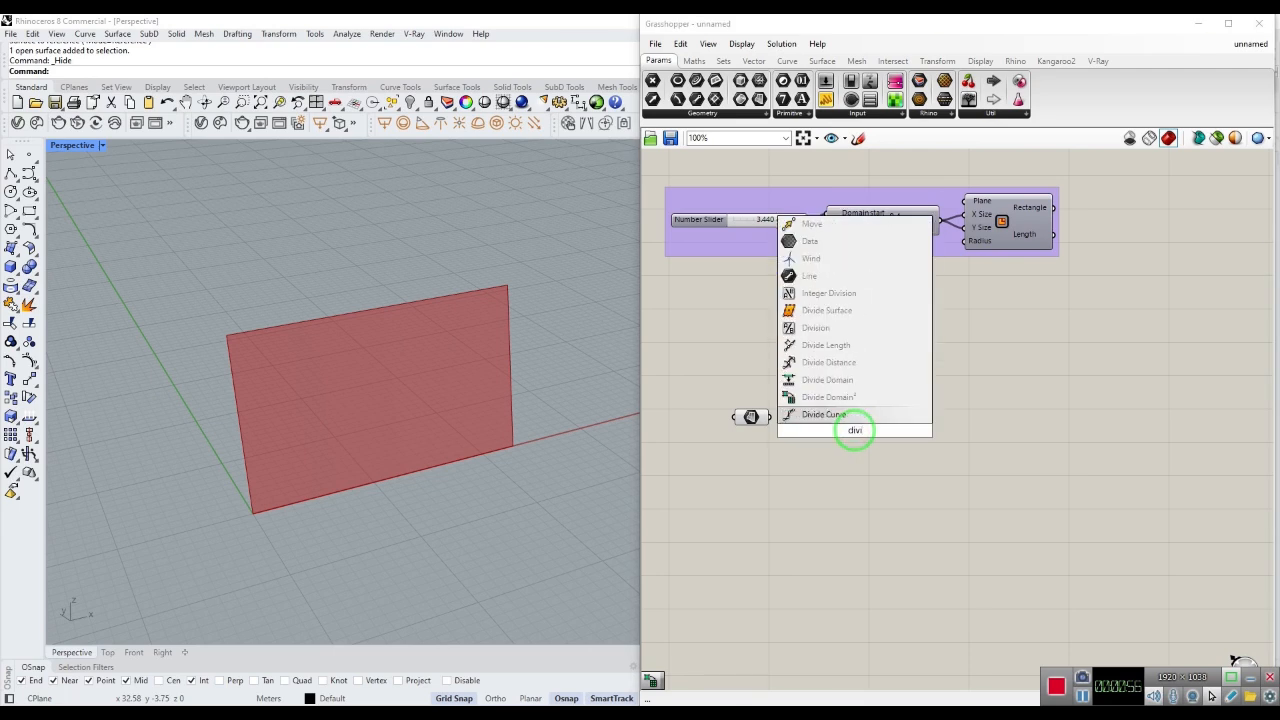
click(838, 404)
drag(849, 449, 873, 472)
drag(772, 425, 828, 443)
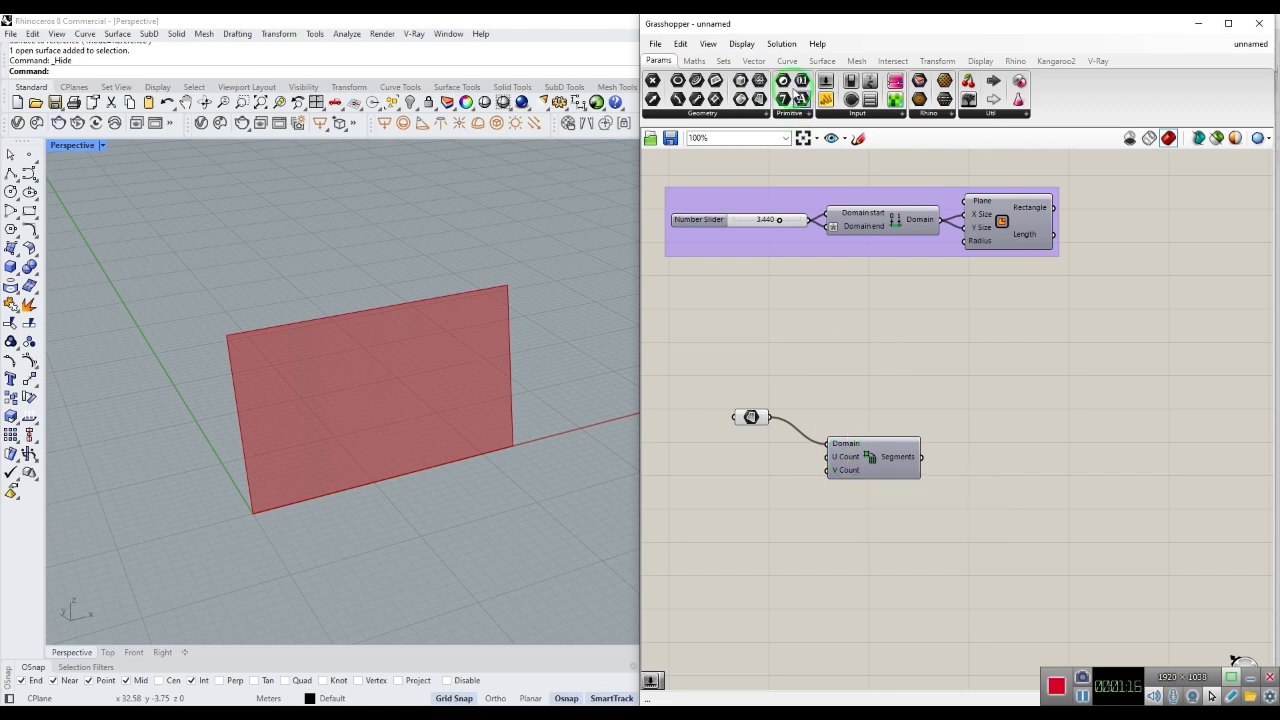
Add a Number Slider beside Divide Domain² and connect it to the U Count input
click(826, 82)
click(729, 457)
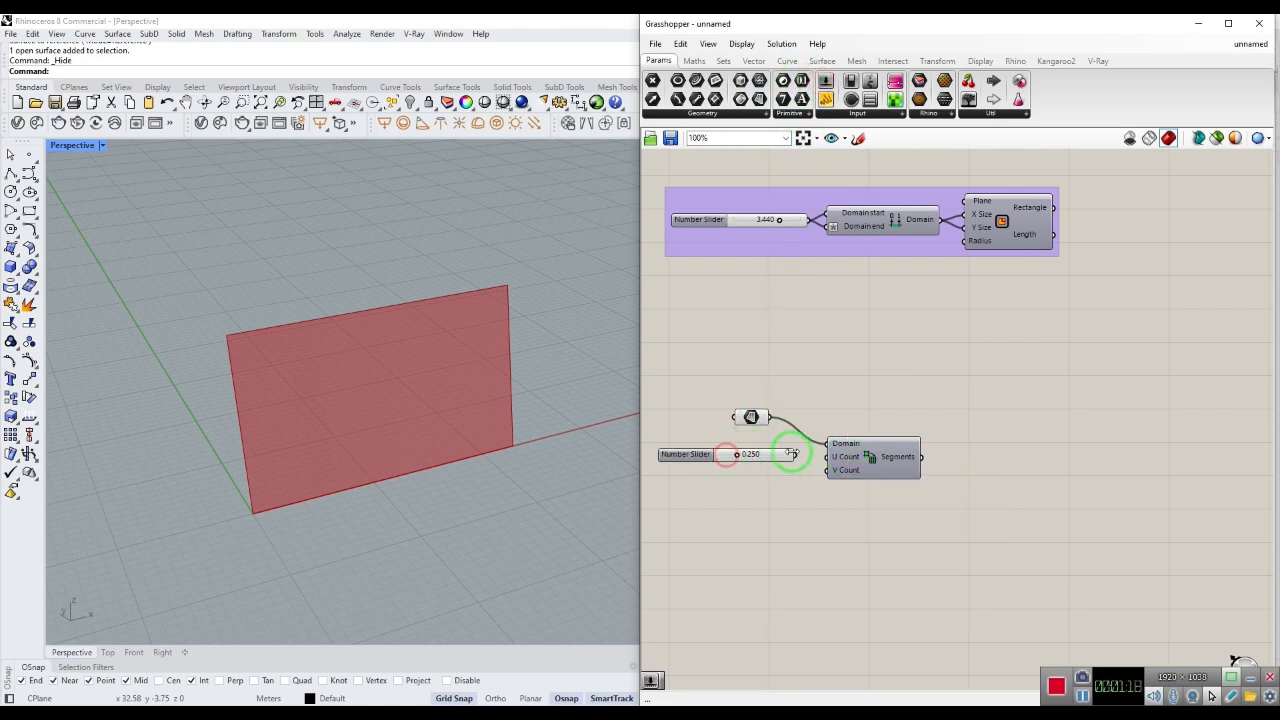
drag(796, 455, 828, 457)
Set the U Count slider to whole-number rounding with a maximum of 50
right_click(759, 462)
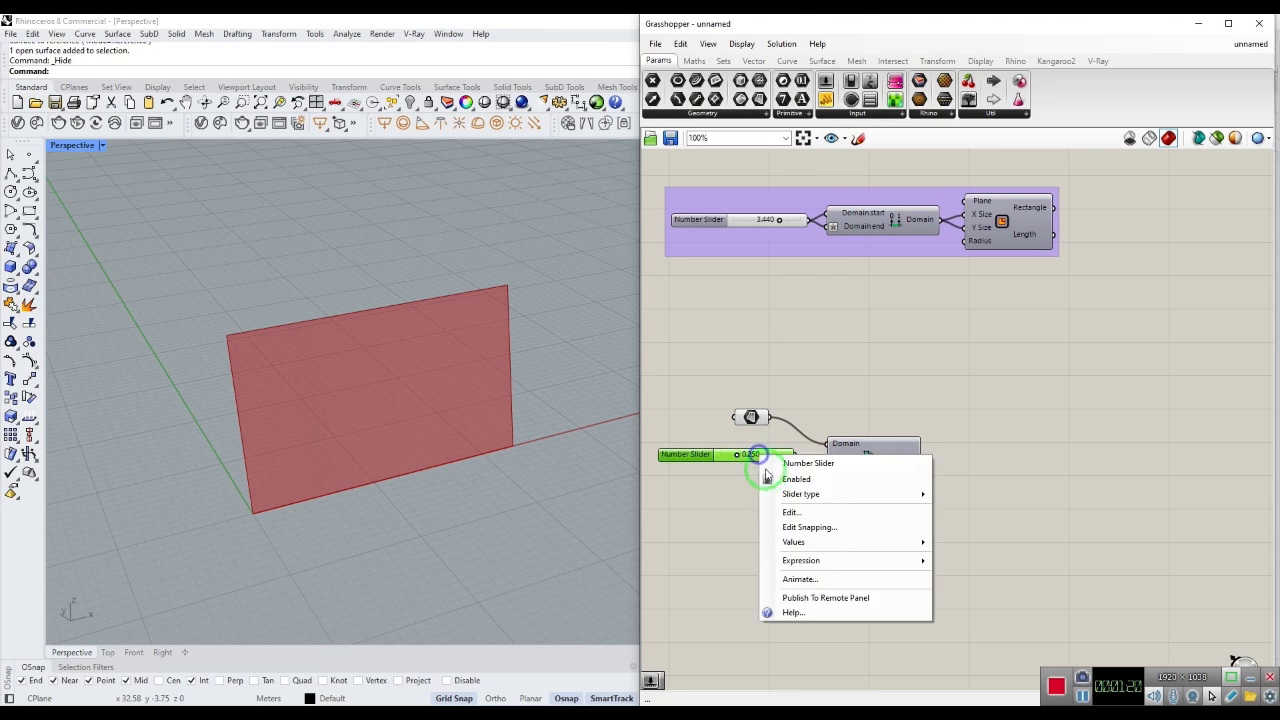
click(771, 509)
click(803, 470)
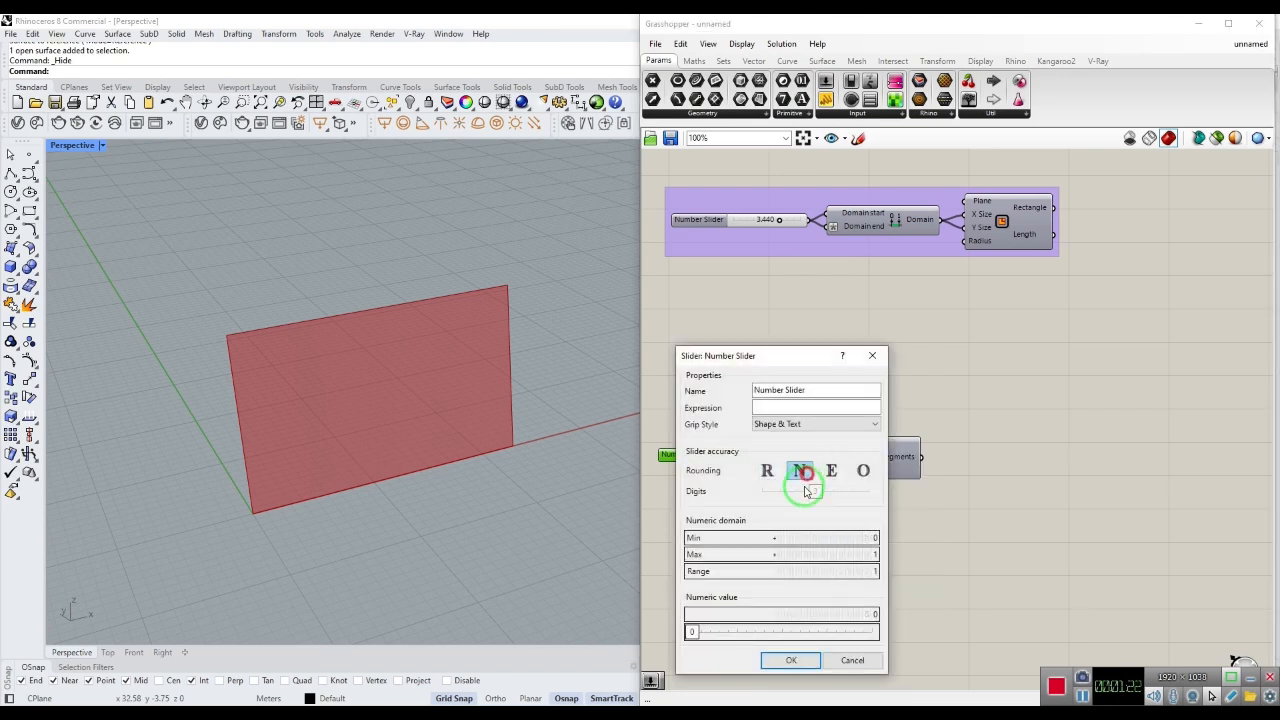
click(872, 555)
text(50)
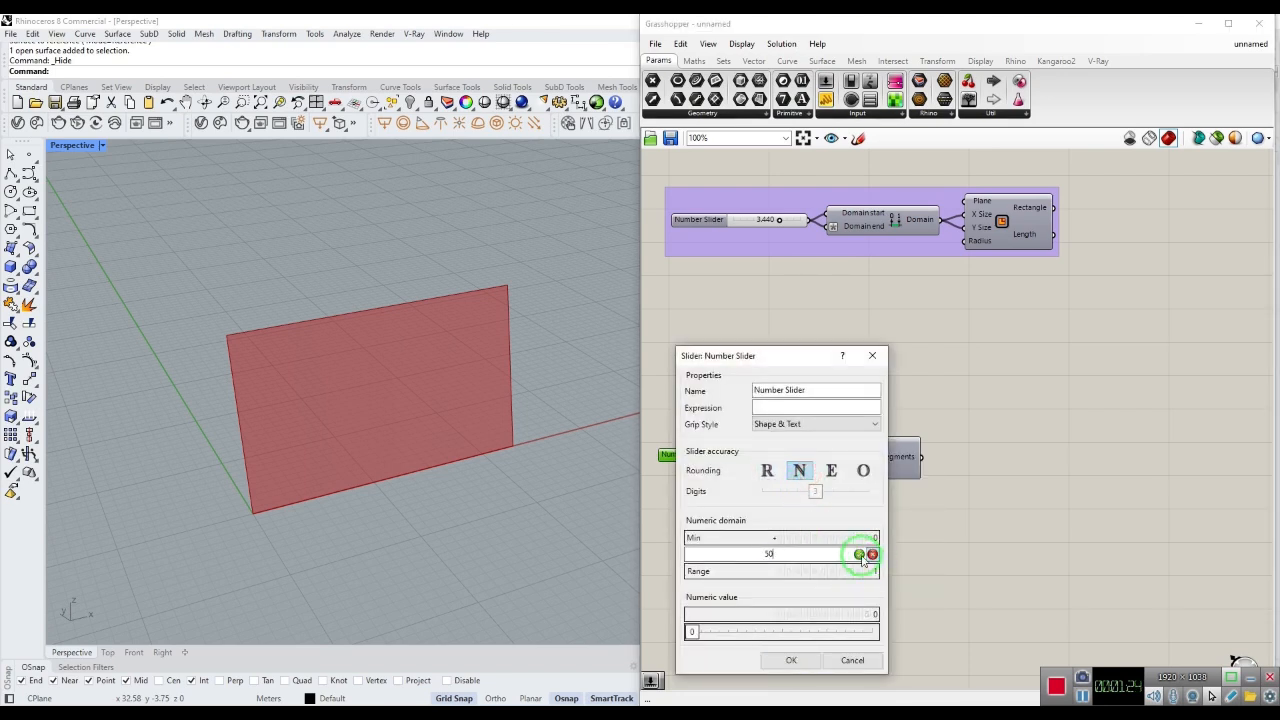
click(859, 554)
click(793, 660)
mouse_move(477, 466)
right_down()
mouse_move(517, 474)
mouse_move(488, 481)
right_up()
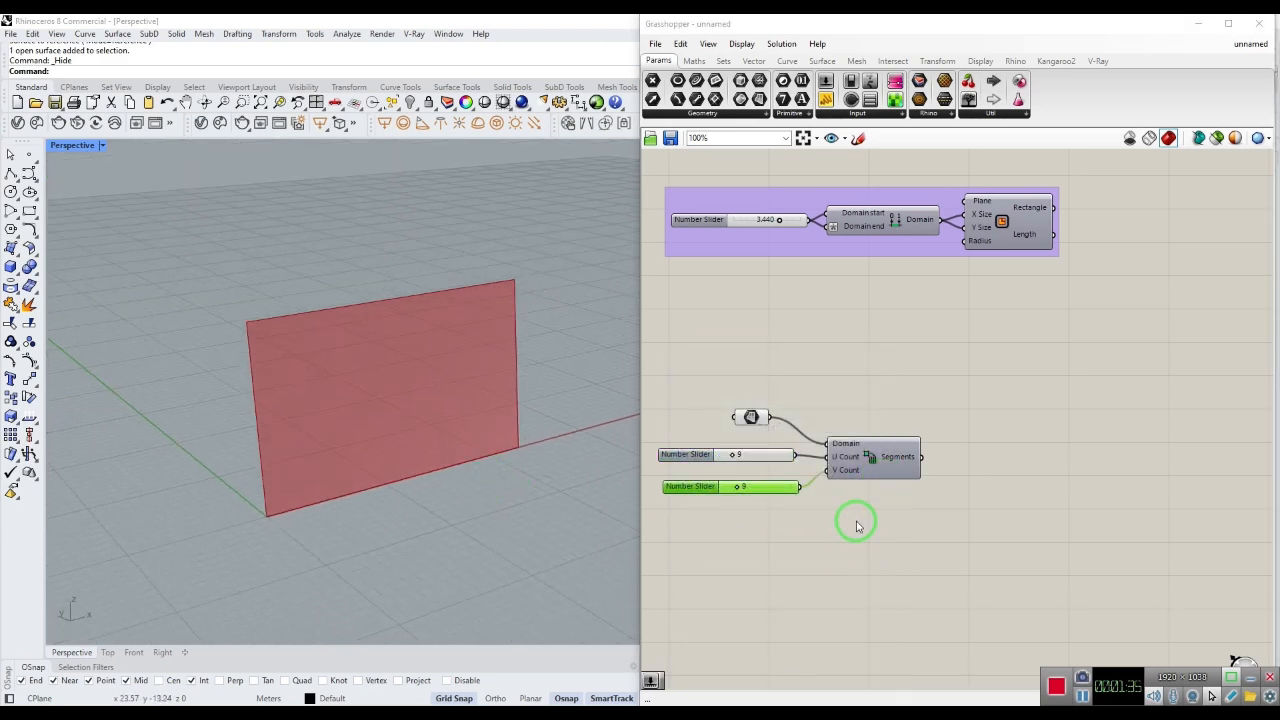
Add an Isotrim component and place it after Divide Domain²
double_click(956, 403)
text(iso)
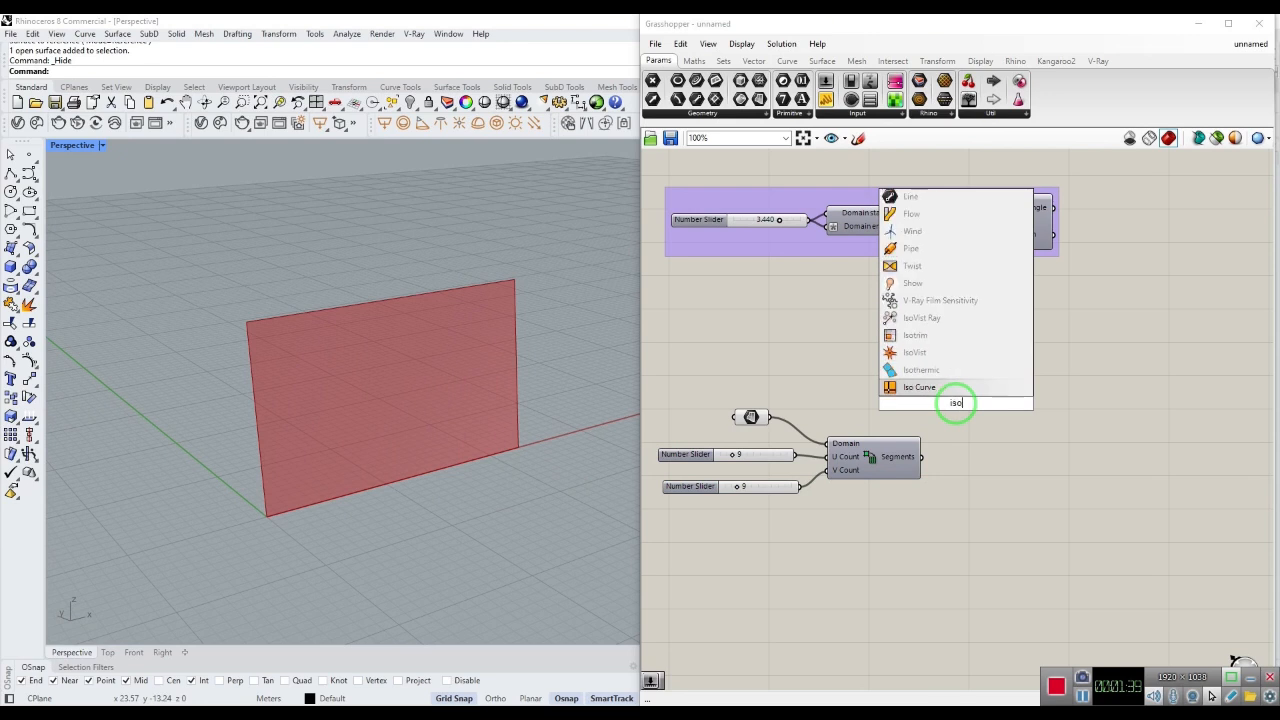
click(918, 337)
drag(950, 402, 1004, 402)
click(975, 362)
Connect the Surface parameter to Isotrim's Surface input and the Divide Domain² segments to its Domain input
click(778, 412)
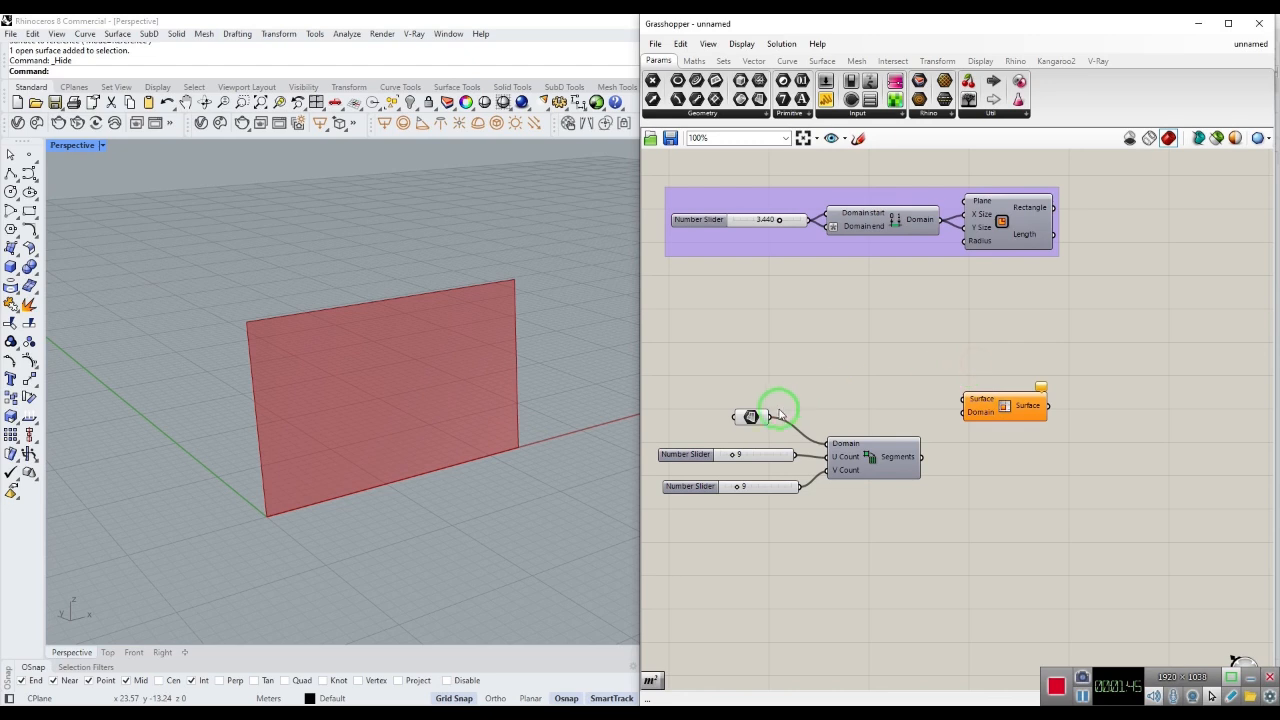
drag(770, 417, 978, 400)
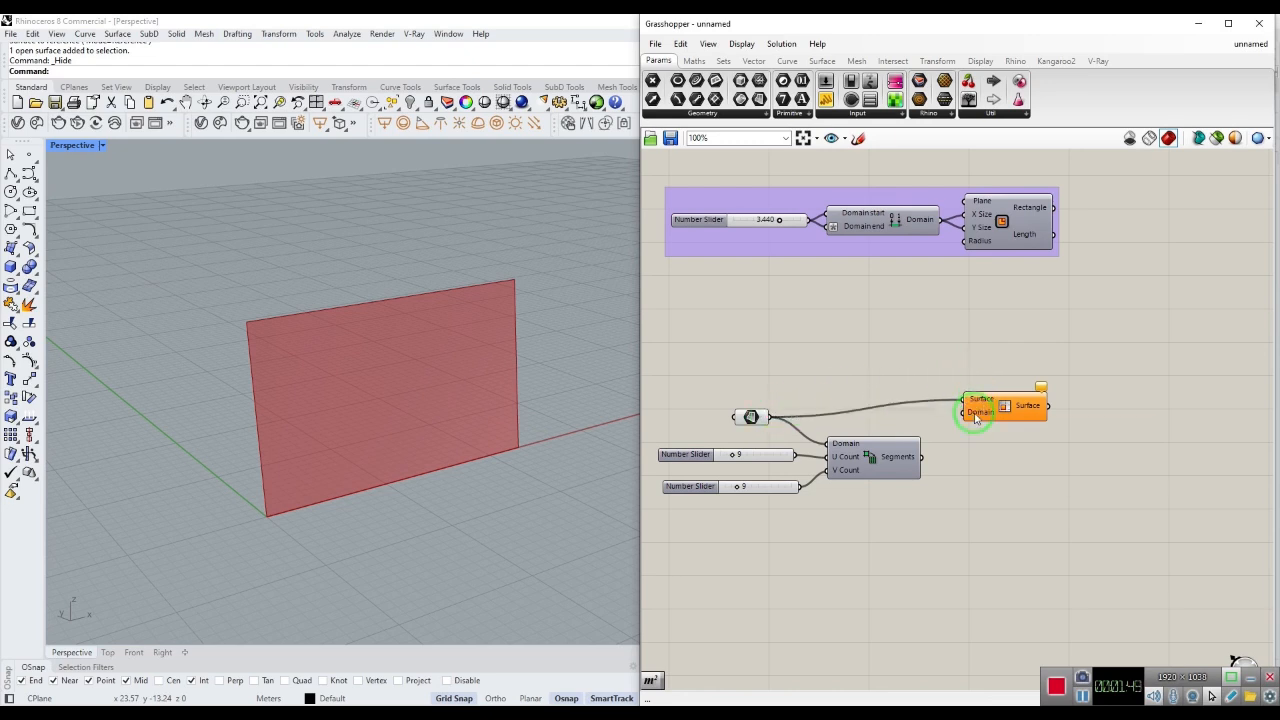
drag(929, 447, 964, 412)
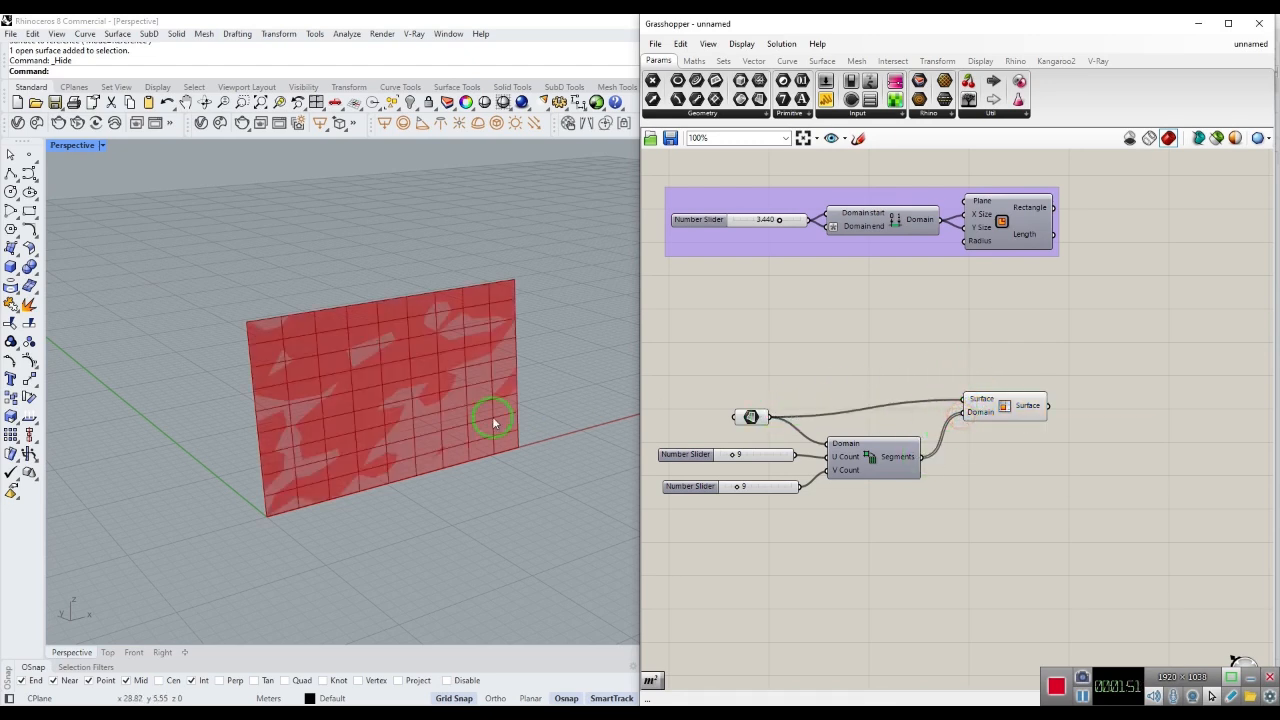
Turn off the Surface parameter's preview and set the U Count slider to 16 and the V Count slider to 19
right_click(748, 420)
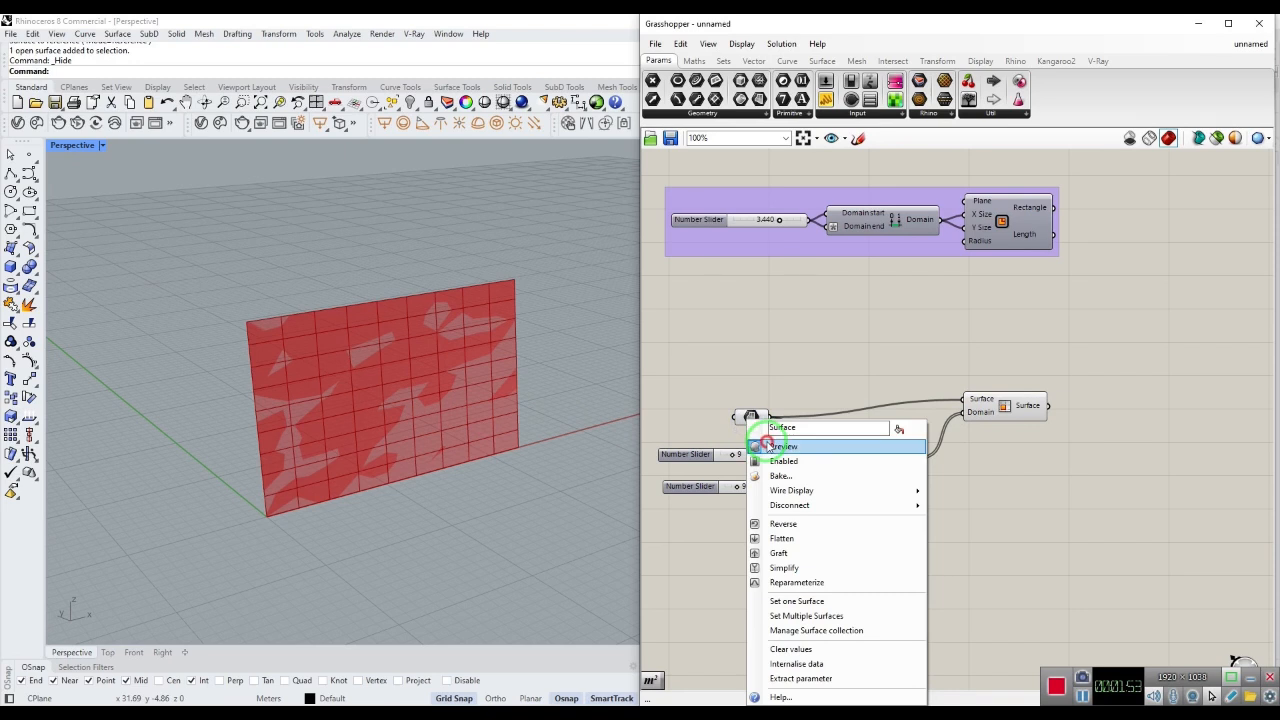
click(785, 432)
drag(736, 457, 752, 486)
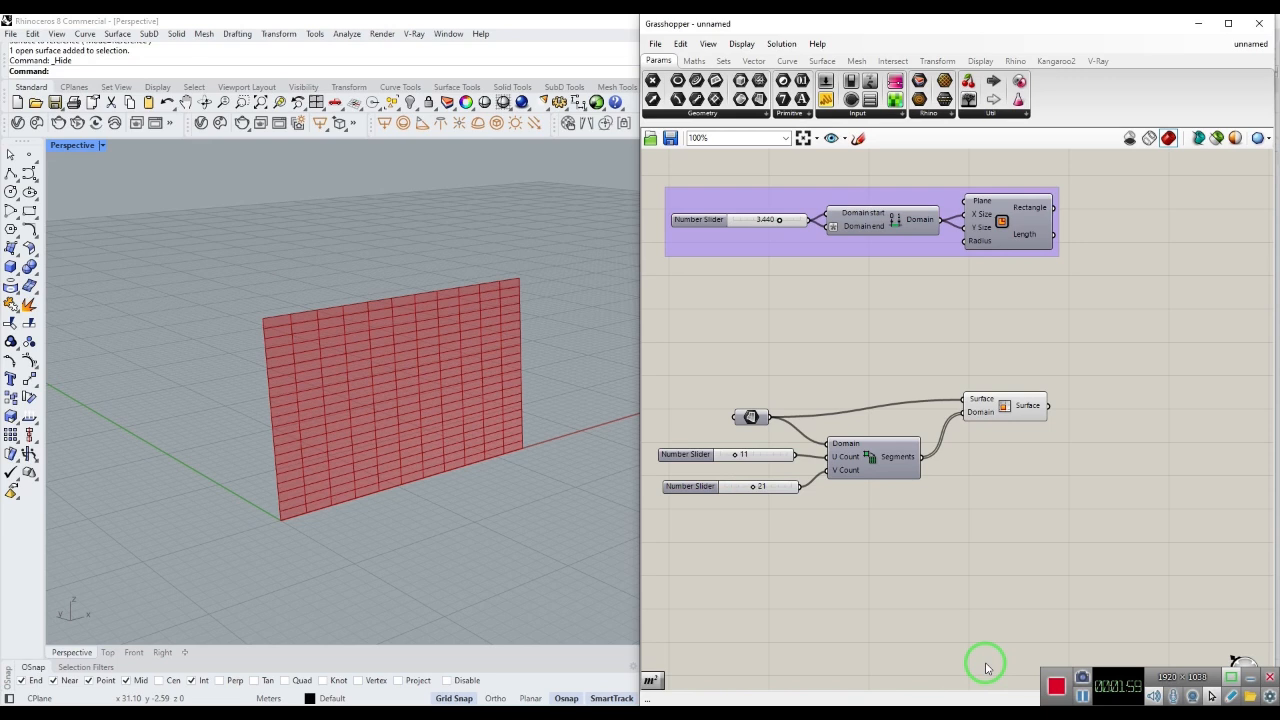
drag(760, 490, 744, 452)
mouse_move(524, 503)
right_down()
mouse_move(526, 529)
mouse_move(526, 517)
right_up()
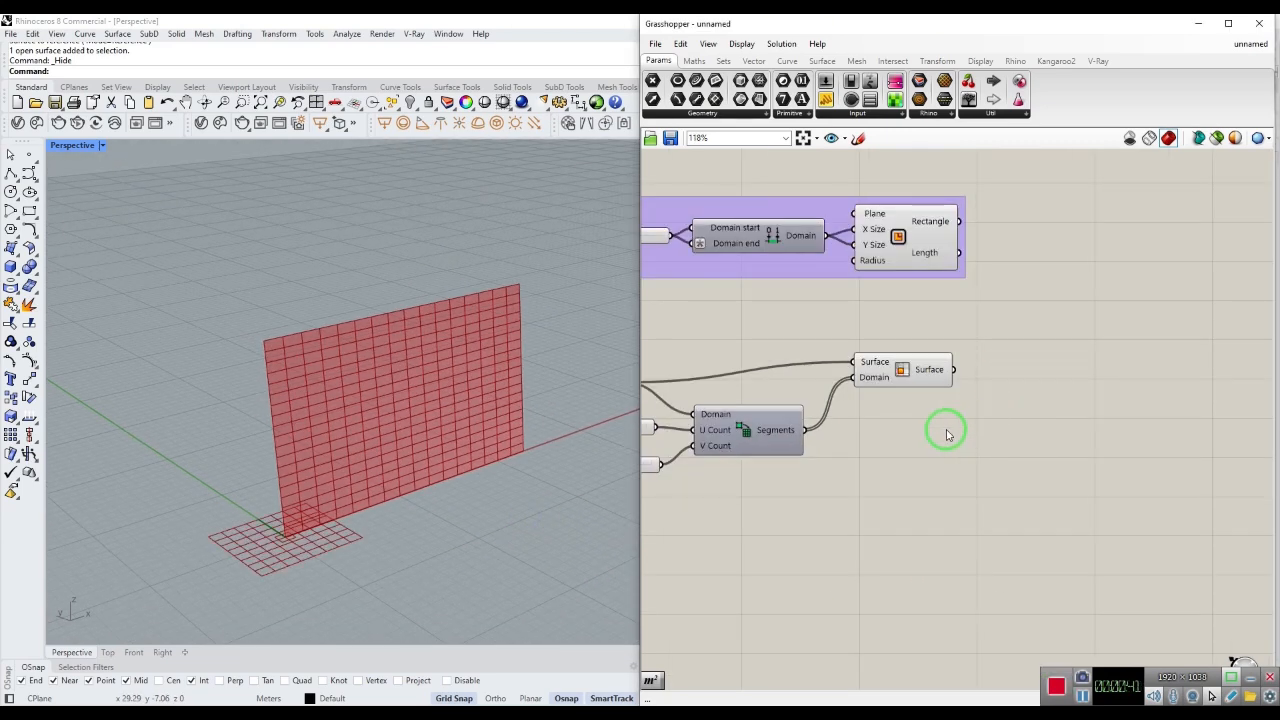
Add an Area component after Isotrim and connect Isotrim's Surface output to its Geometry input
double_click(981, 440)
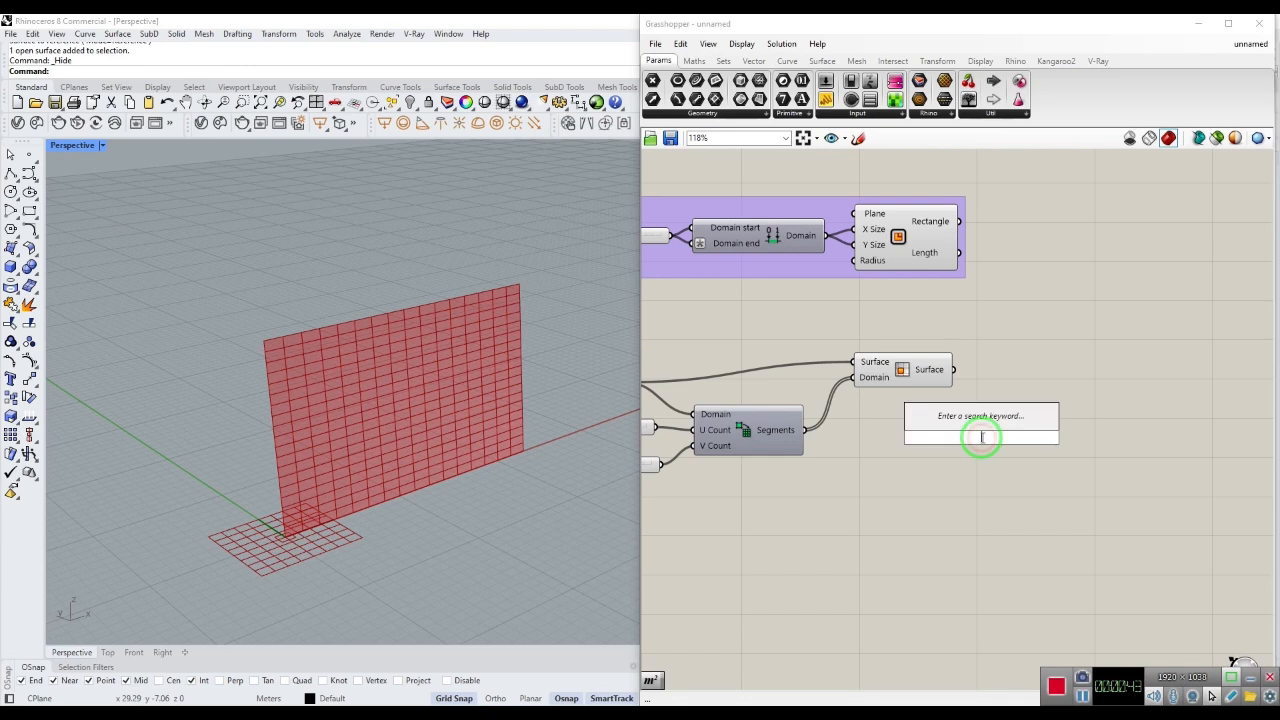
text(area)
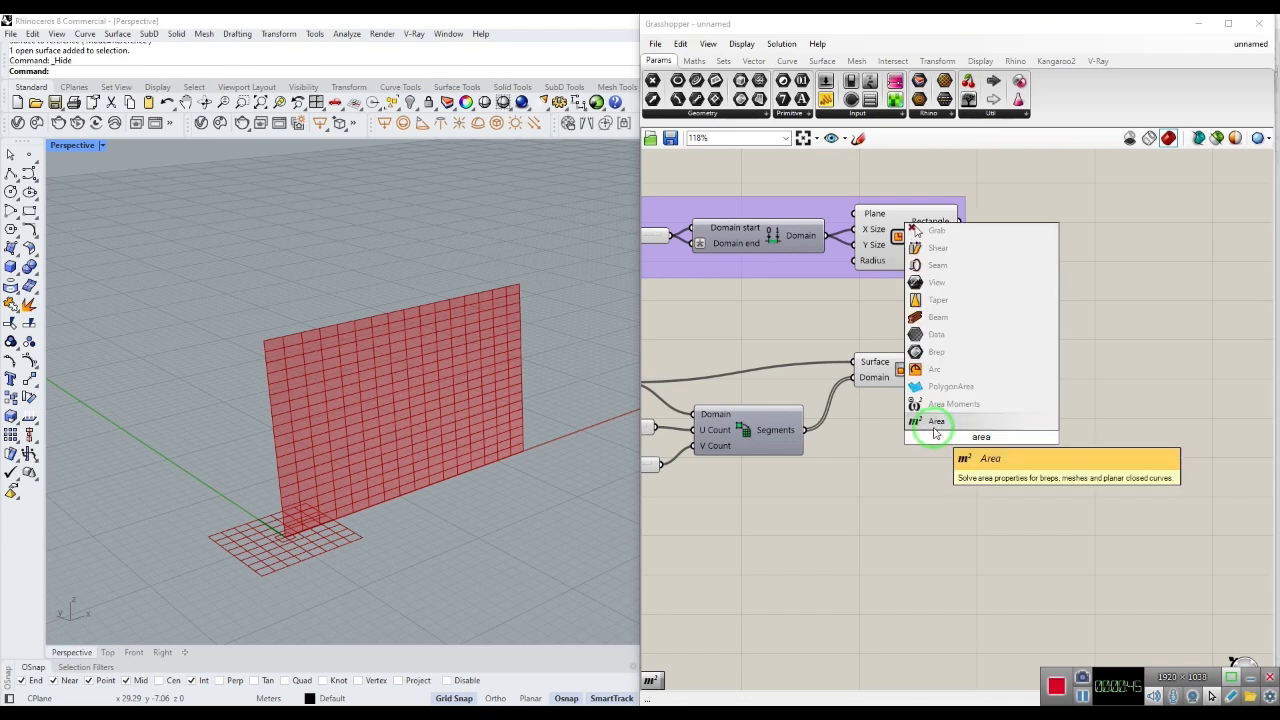
key(Return)
drag(976, 437, 1100, 429)
drag(956, 370, 1047, 424)
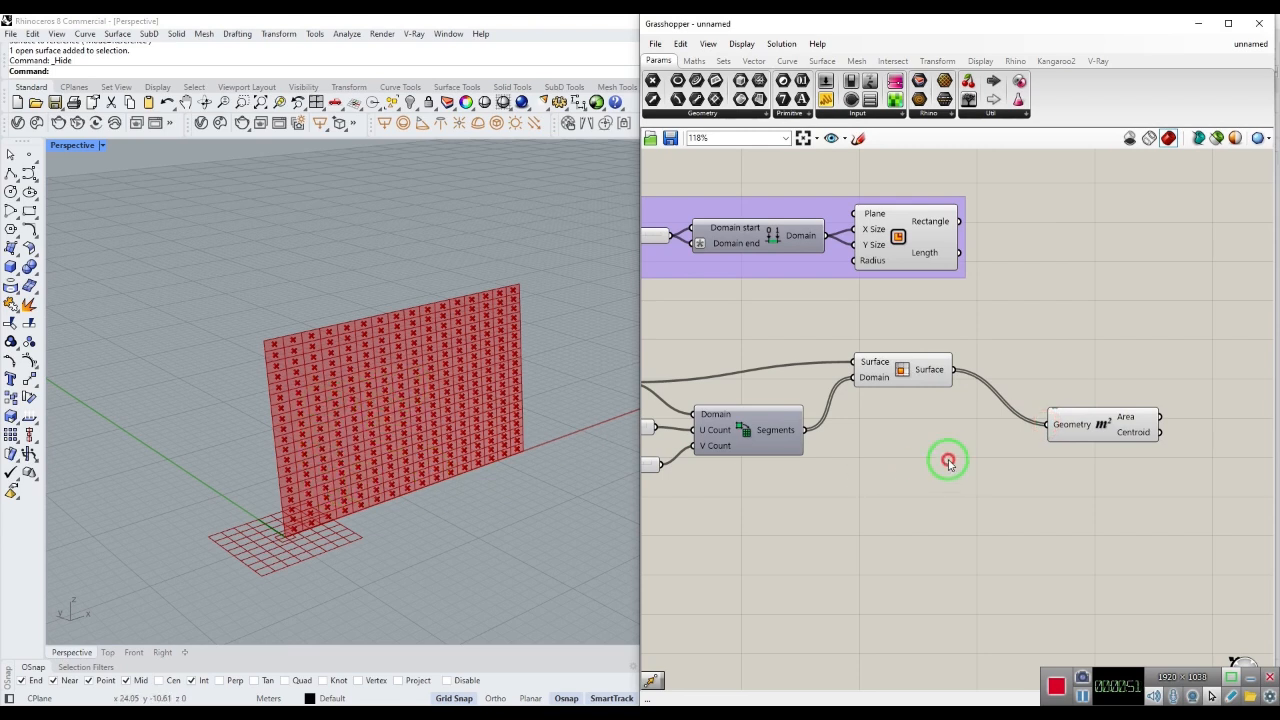
Try the undivided Surface parameter as Area's Geometry input and reconnect Isotrim's Surface output in its place
right_drag(954, 461, 1040, 469)
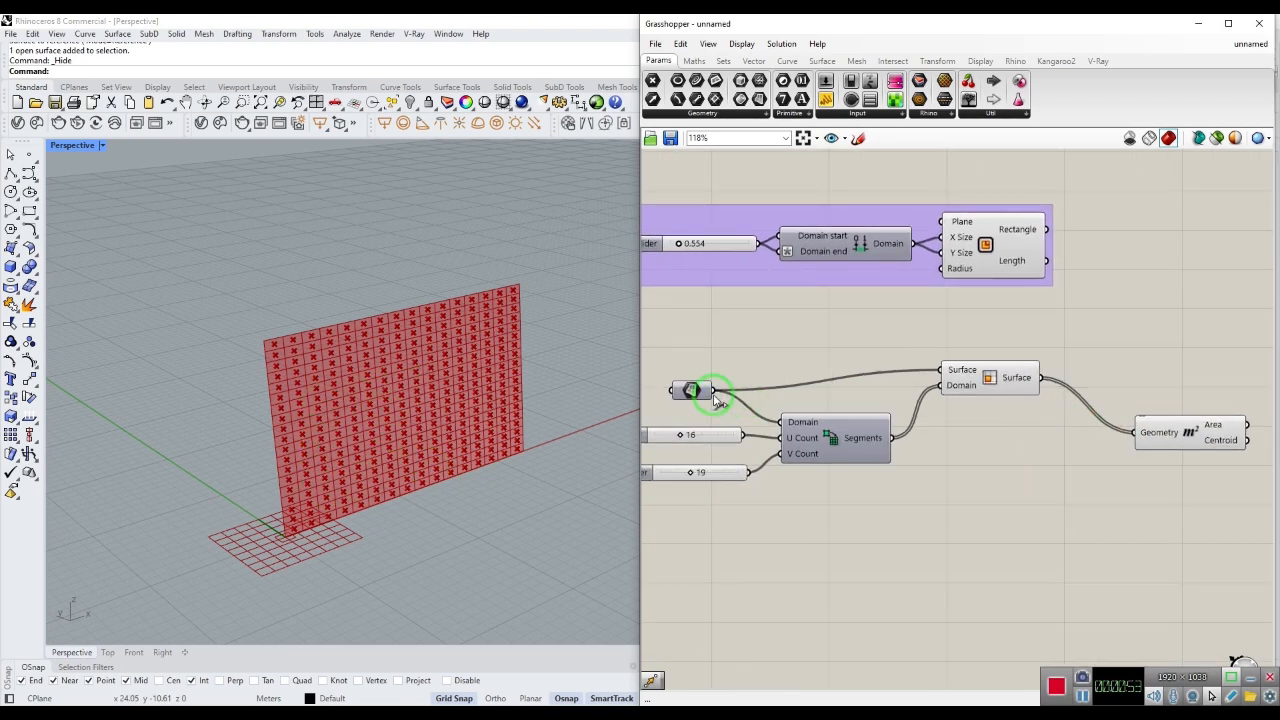
drag(715, 393, 1136, 432)
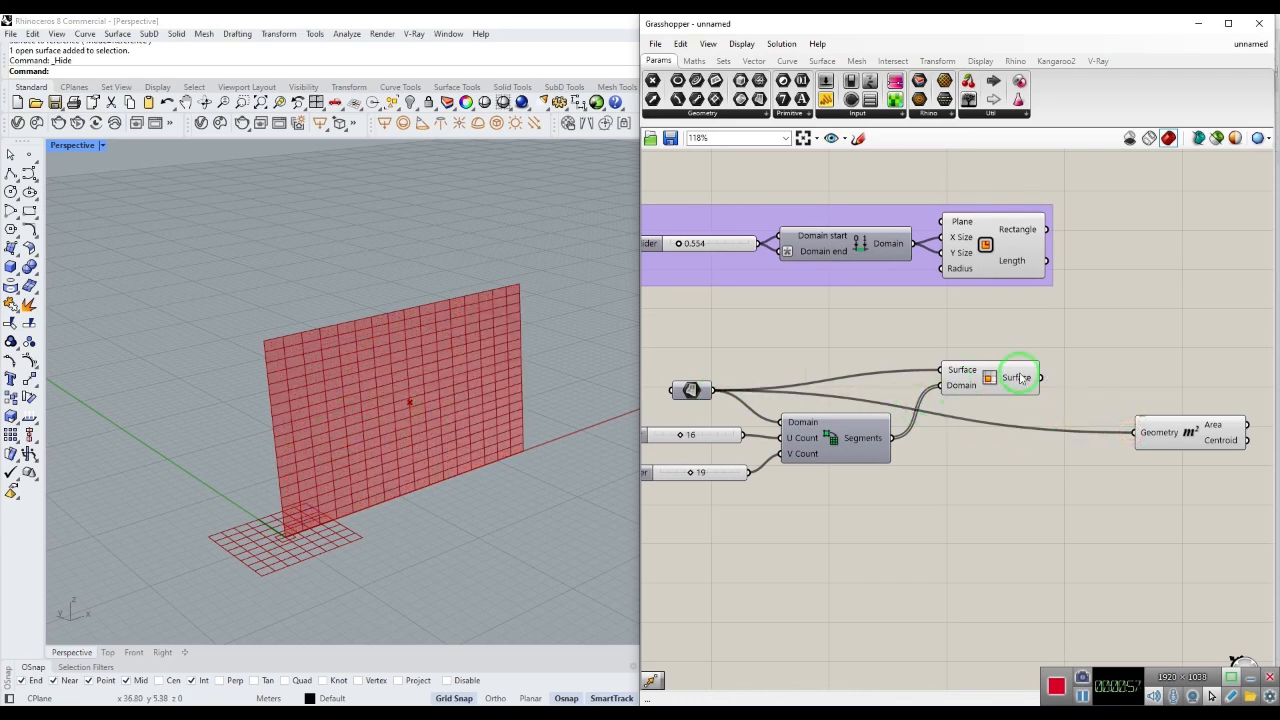
drag(1040, 377, 1135, 431)
right_drag(1147, 487, 914, 500)
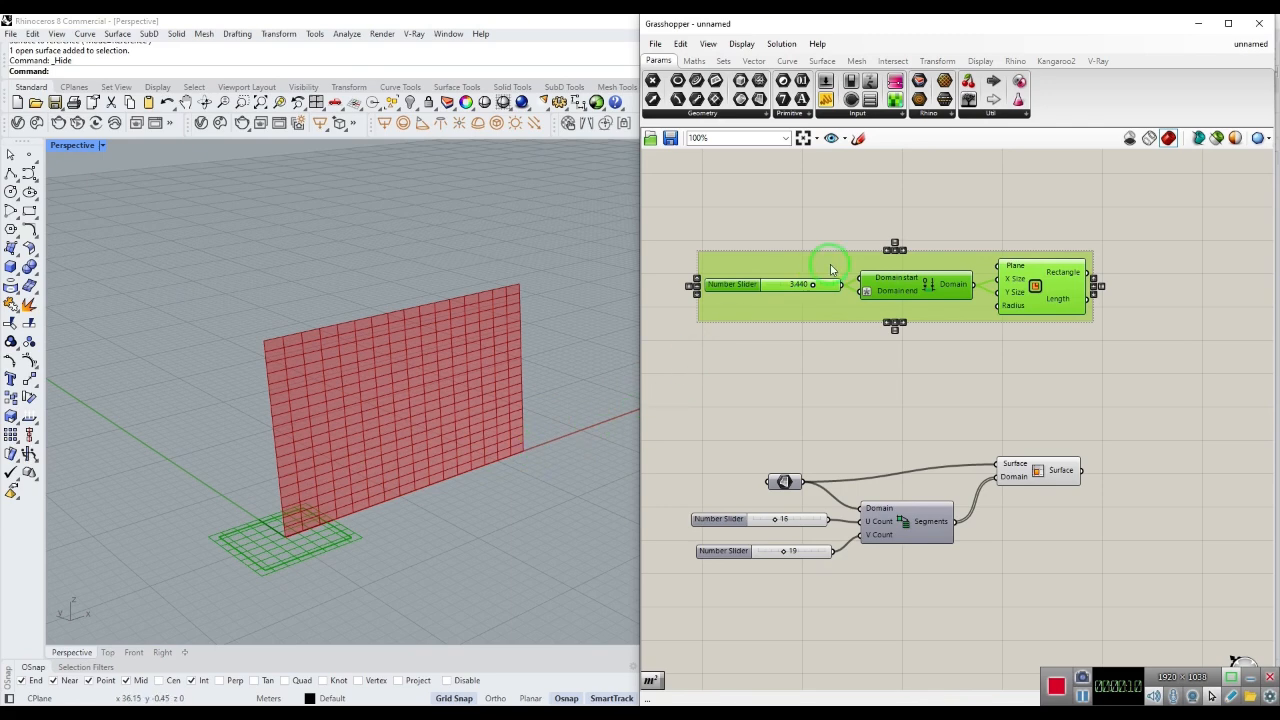
Set the rectangle group's number slider to about 0.554
scroll(831, 268, up, 5)
drag(779, 301, 723, 300)
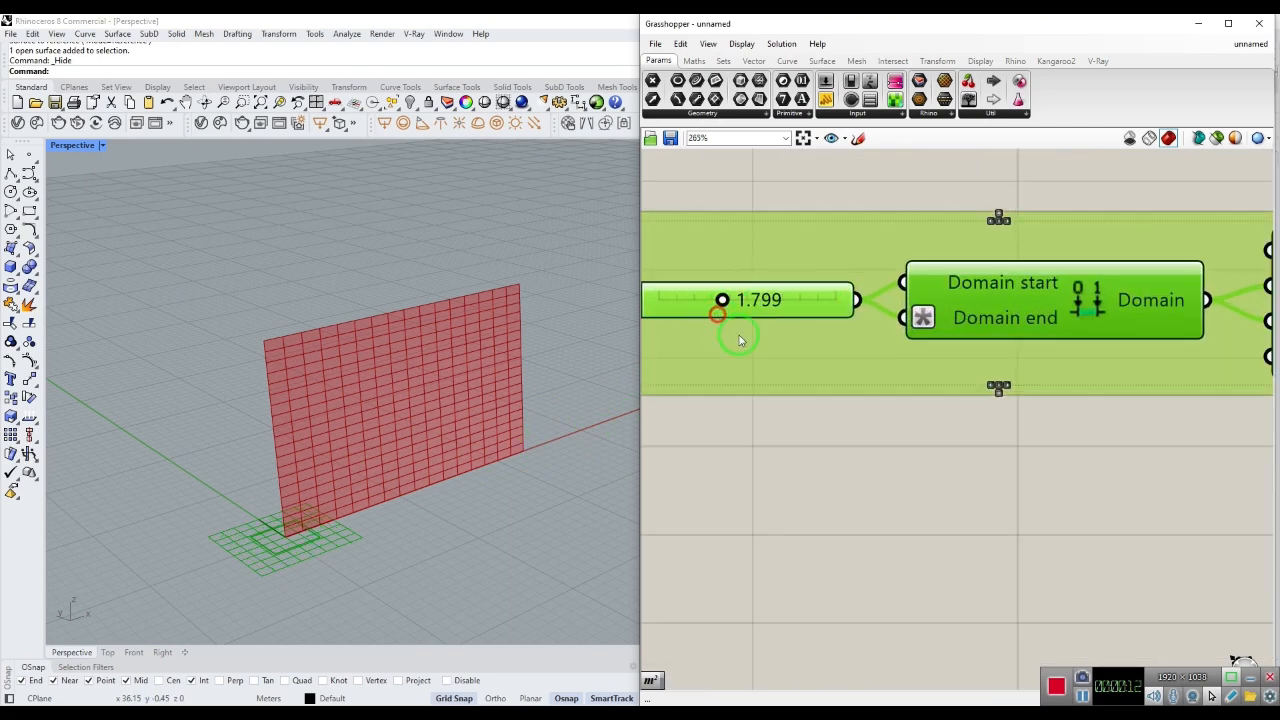
right_drag(737, 337, 871, 400)
drag(833, 358, 787, 375)
click(811, 474)
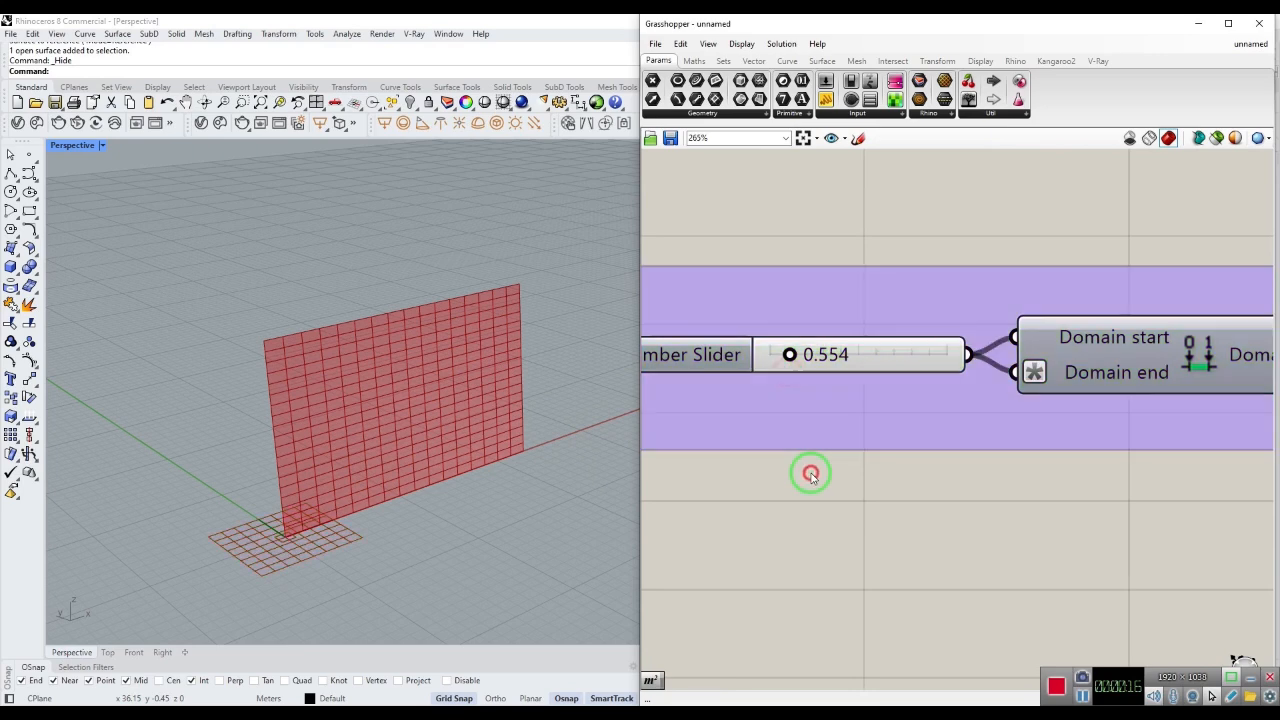
scroll(859, 499, down, 3)
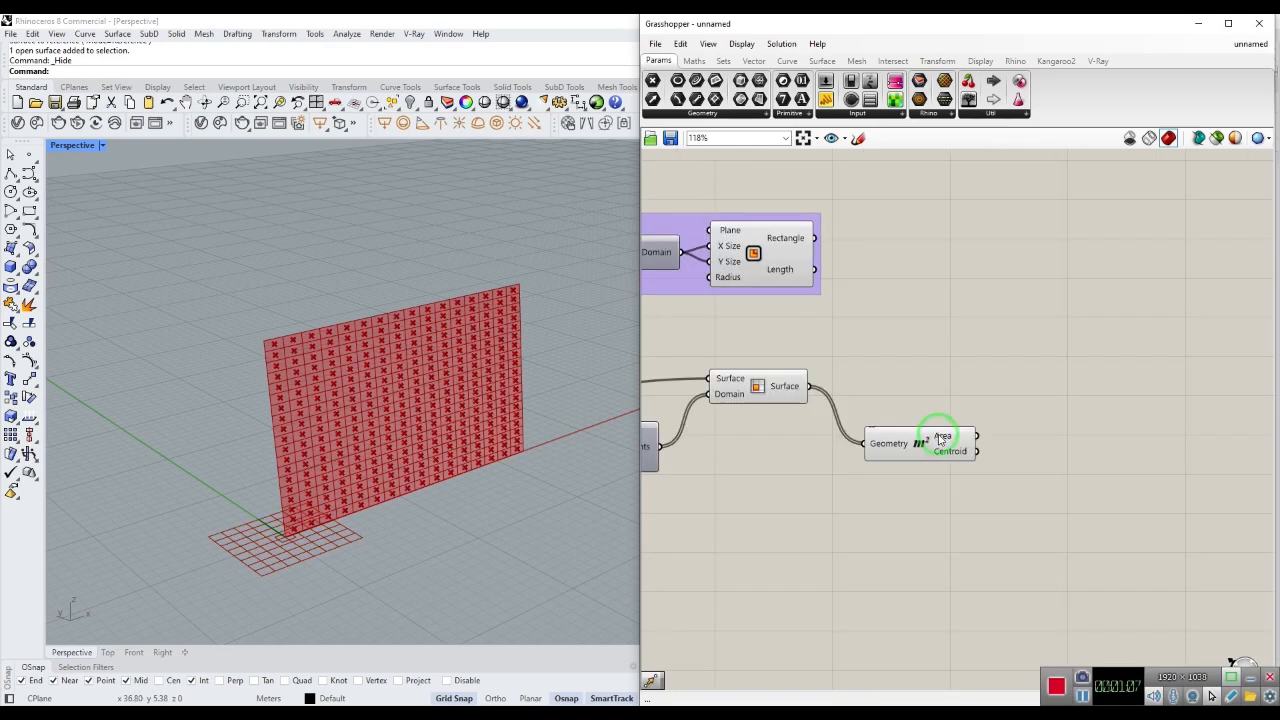
Shift the Area component up slightly and add an Orient component above it, right of the rectangle group
drag(940, 440, 936, 423)
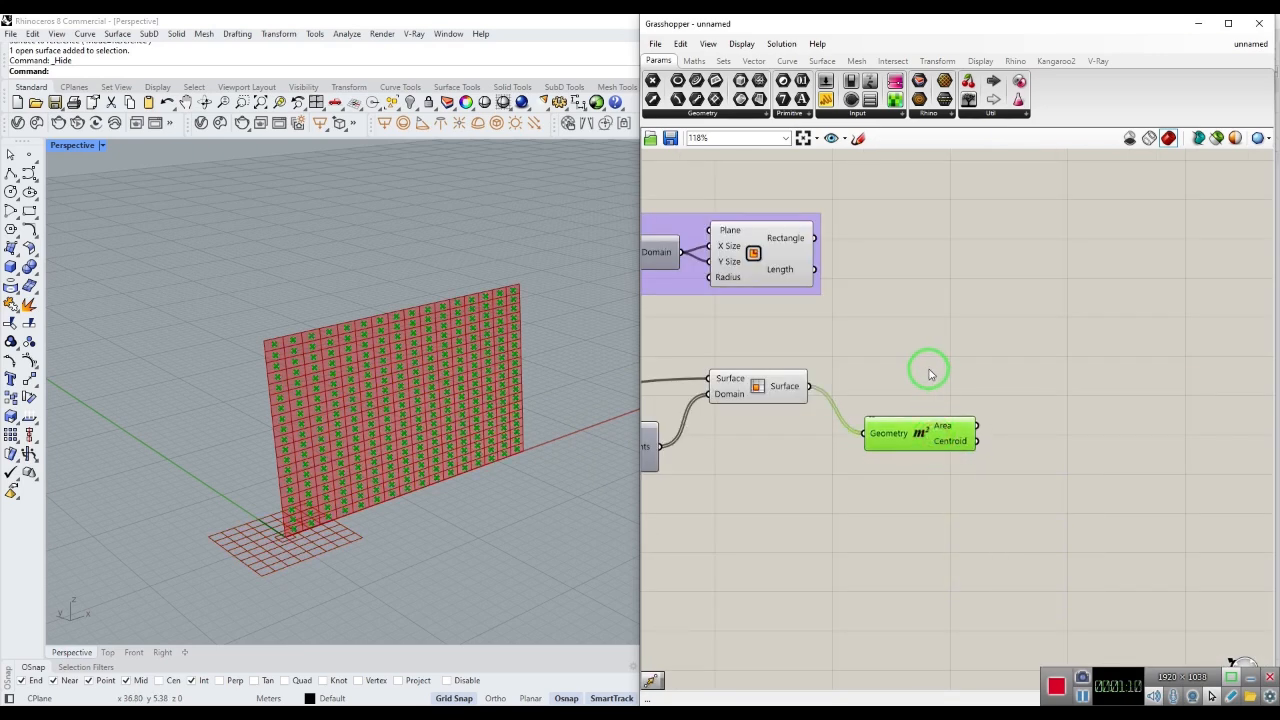
click(929, 372)
double_click(937, 332)
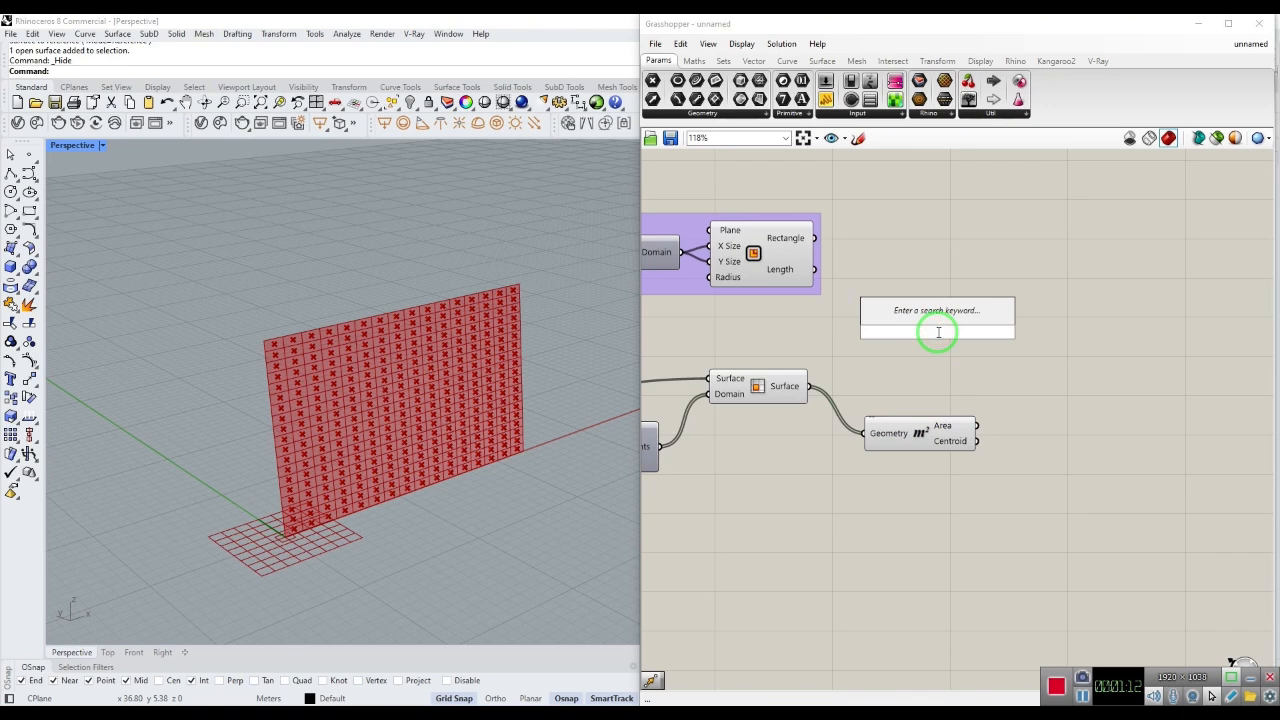
text(orien)
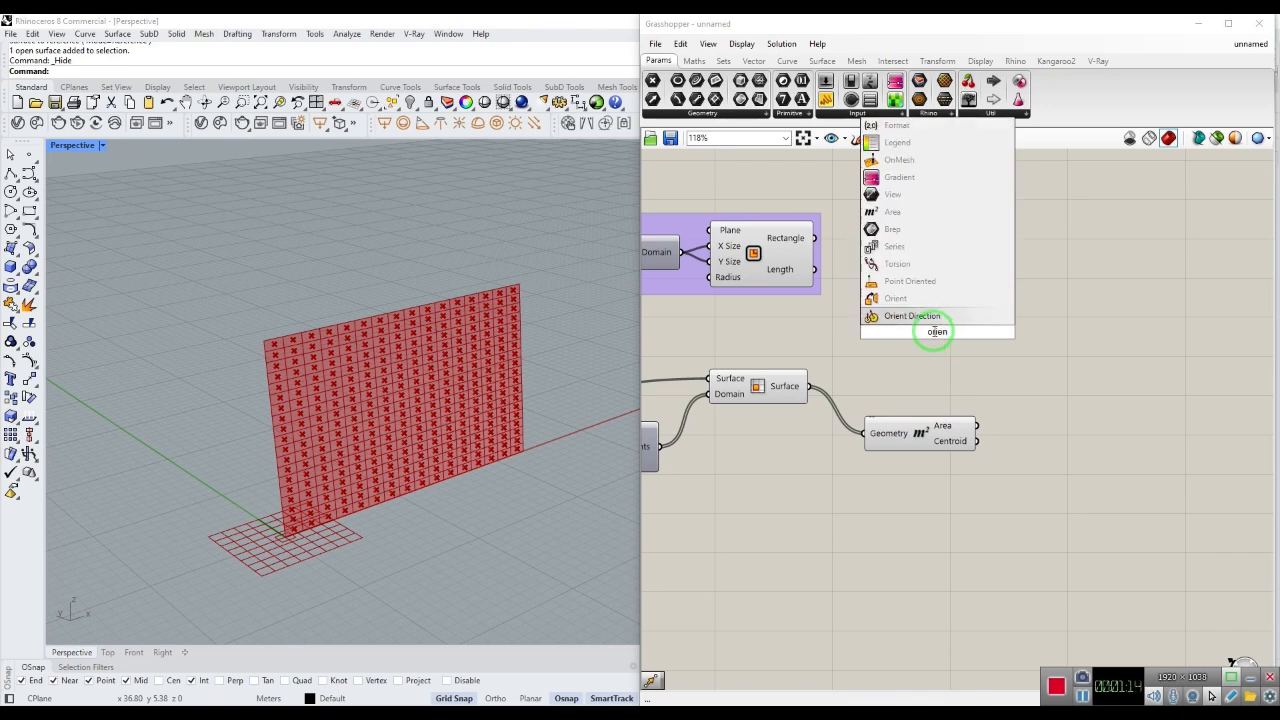
click(895, 299)
drag(907, 315, 962, 305)
click(949, 269)
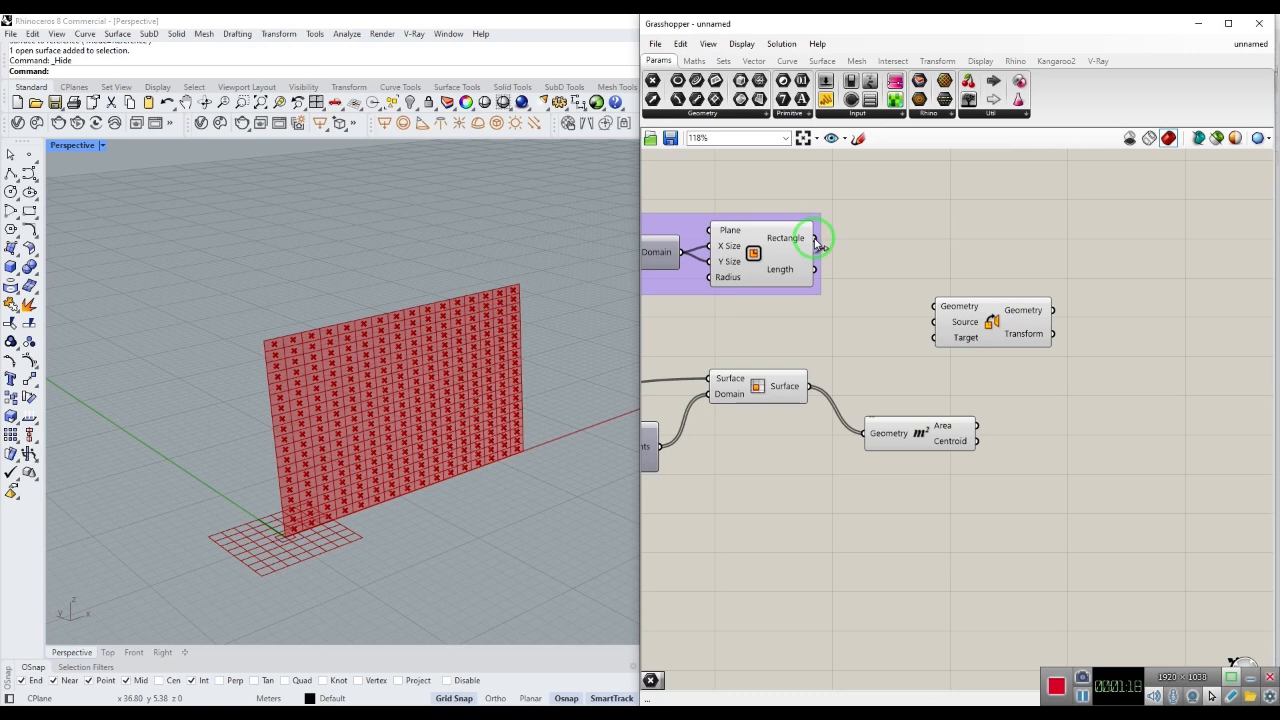
Connect the Rectangle output to Orient's Geometry input and Area's Centroid output to its Target input
drag(816, 242, 927, 313)
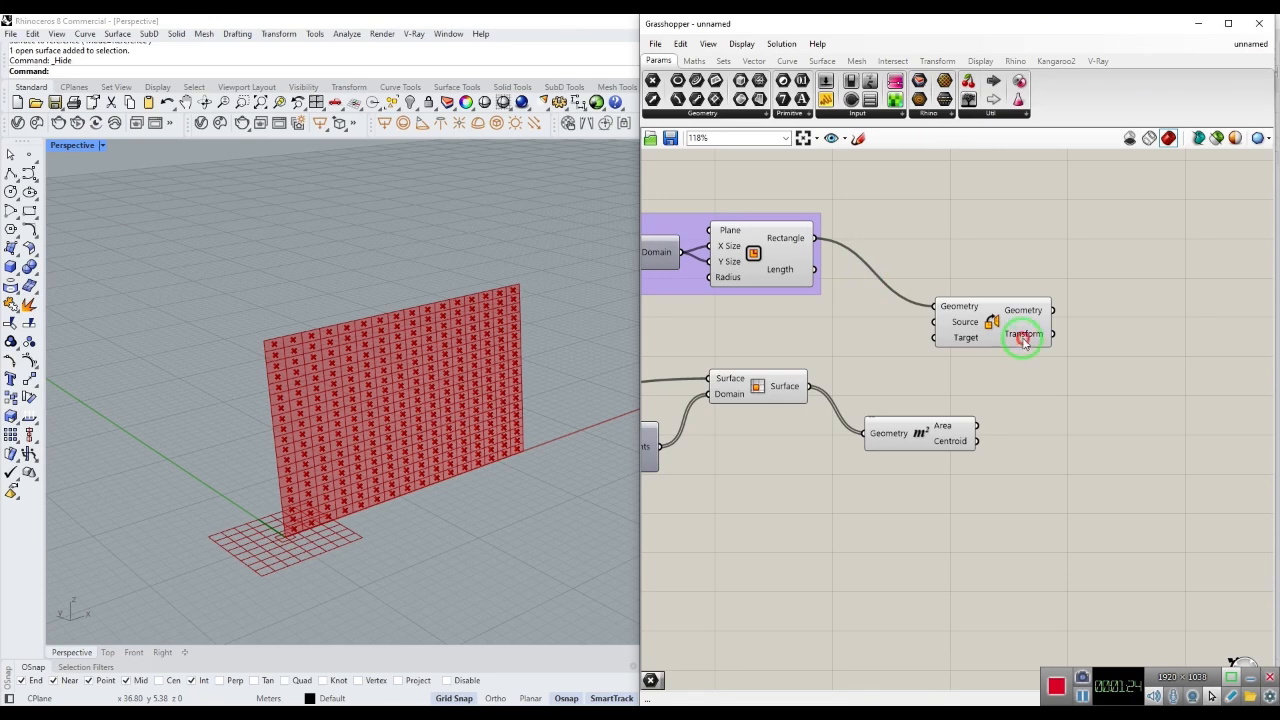
drag(1023, 342, 1043, 334)
drag(983, 448, 954, 345)
Examine the orientation of the copied rectangles against the facade panels in the Perspective and Front views
scroll(384, 424, up, 5)
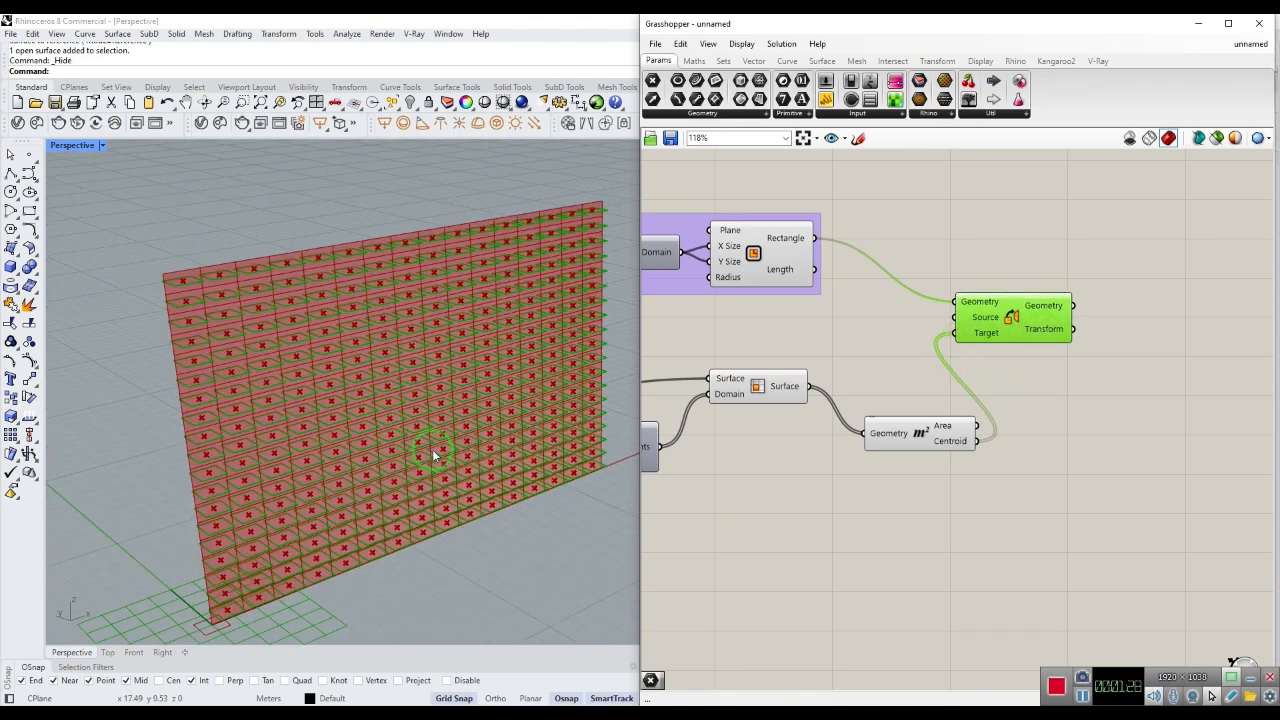
right_drag(432, 449, 399, 426)
scroll(380, 431, up, 4)
scroll(380, 436, down, 5)
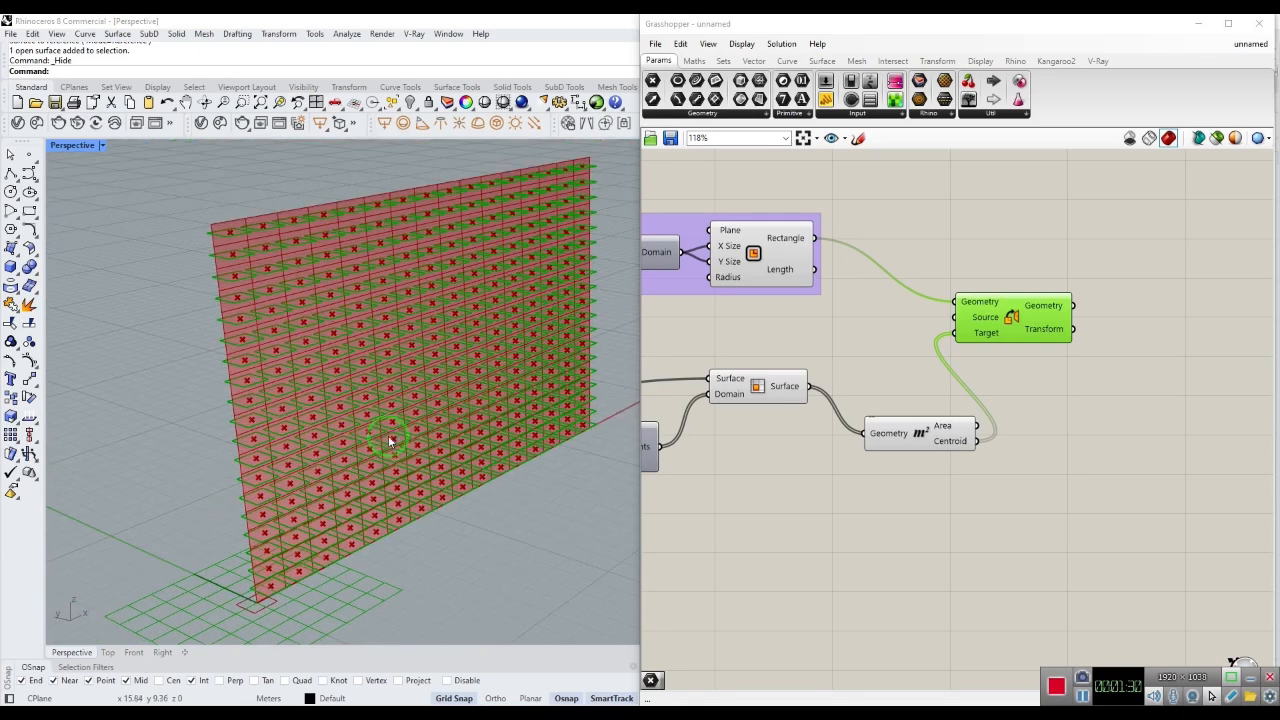
scroll(410, 450, down, 2)
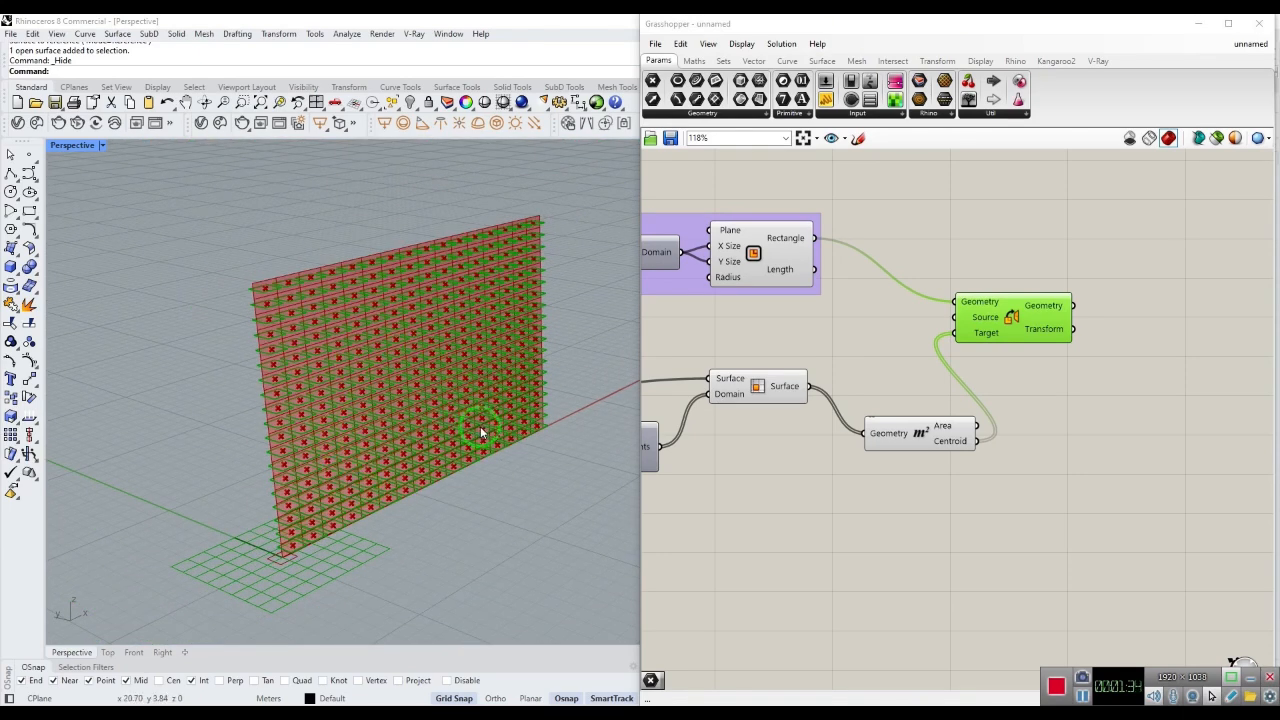
right_drag(509, 537, 485, 534)
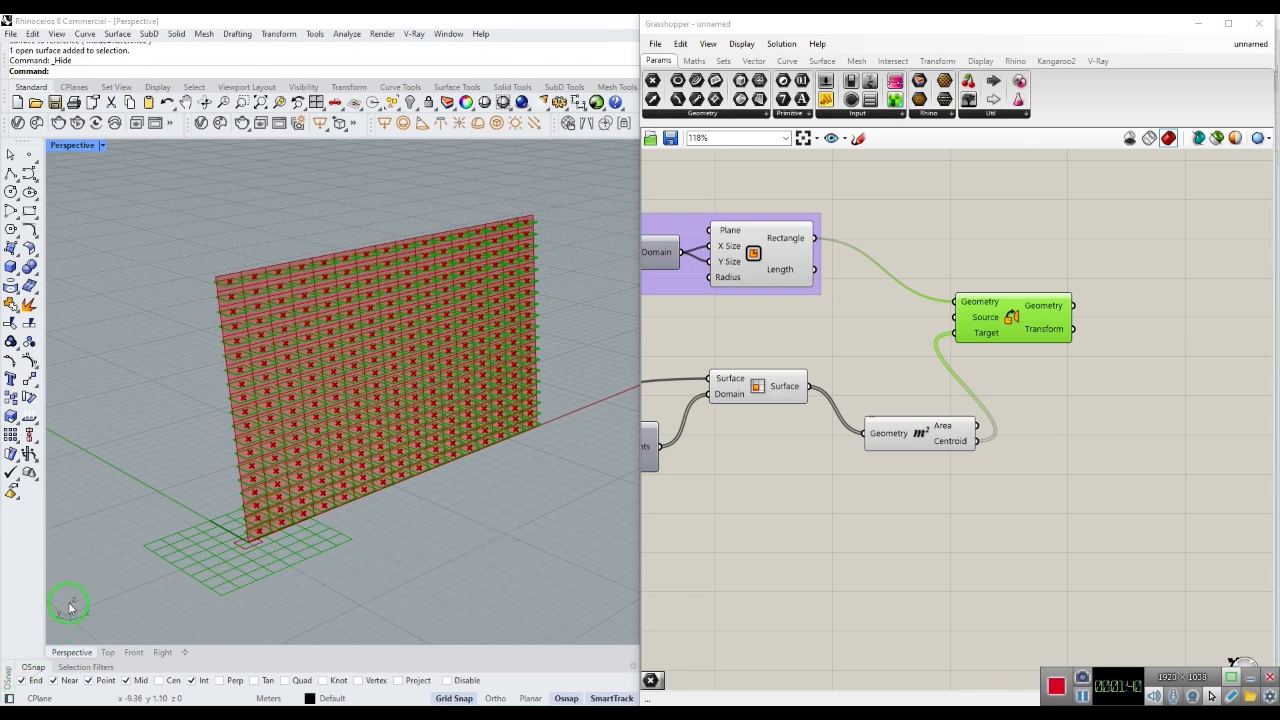
right_drag(85, 620, 131, 593)
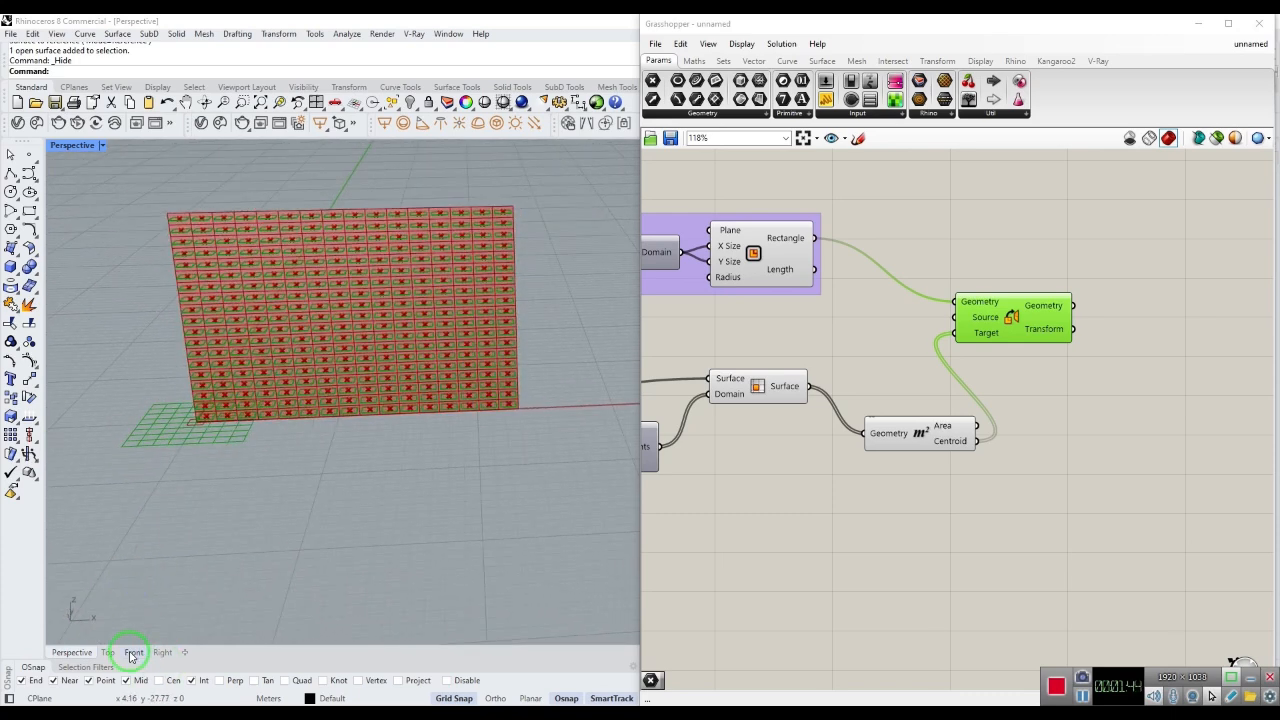
click(132, 653)
right_drag(354, 559, 202, 577)
scroll(440, 451, up, 4)
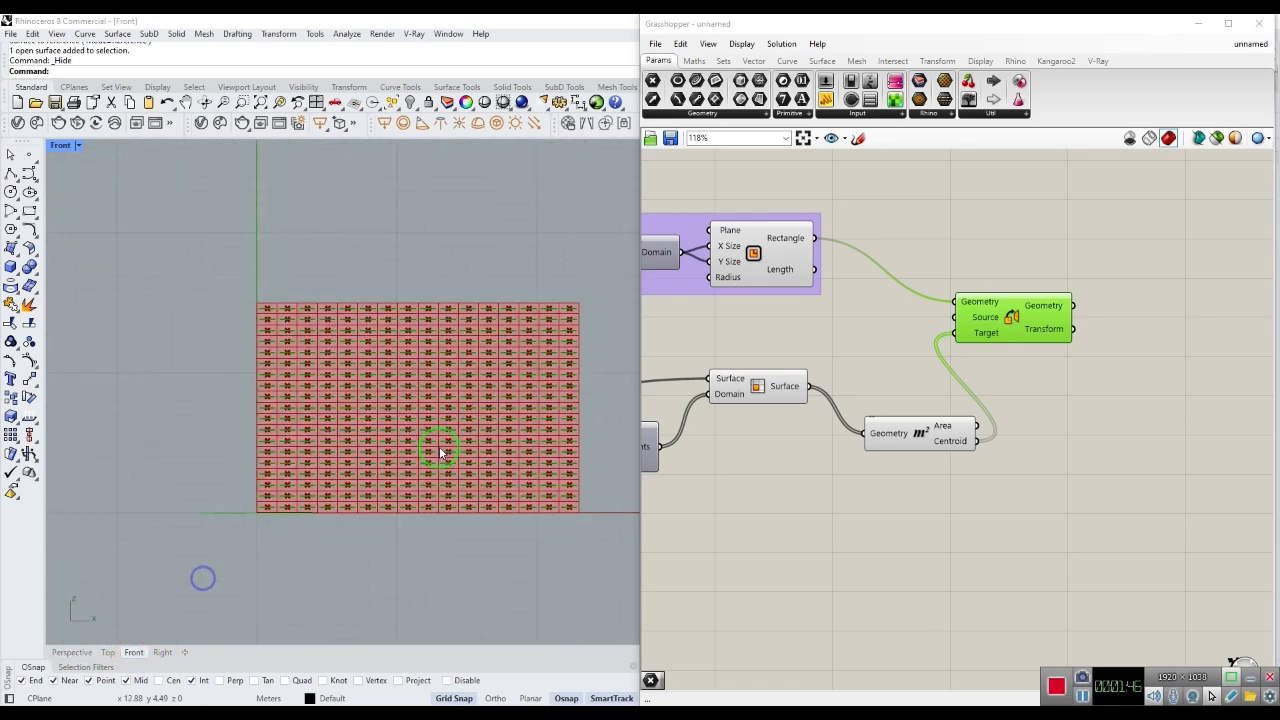
right_drag(489, 420, 459, 433)
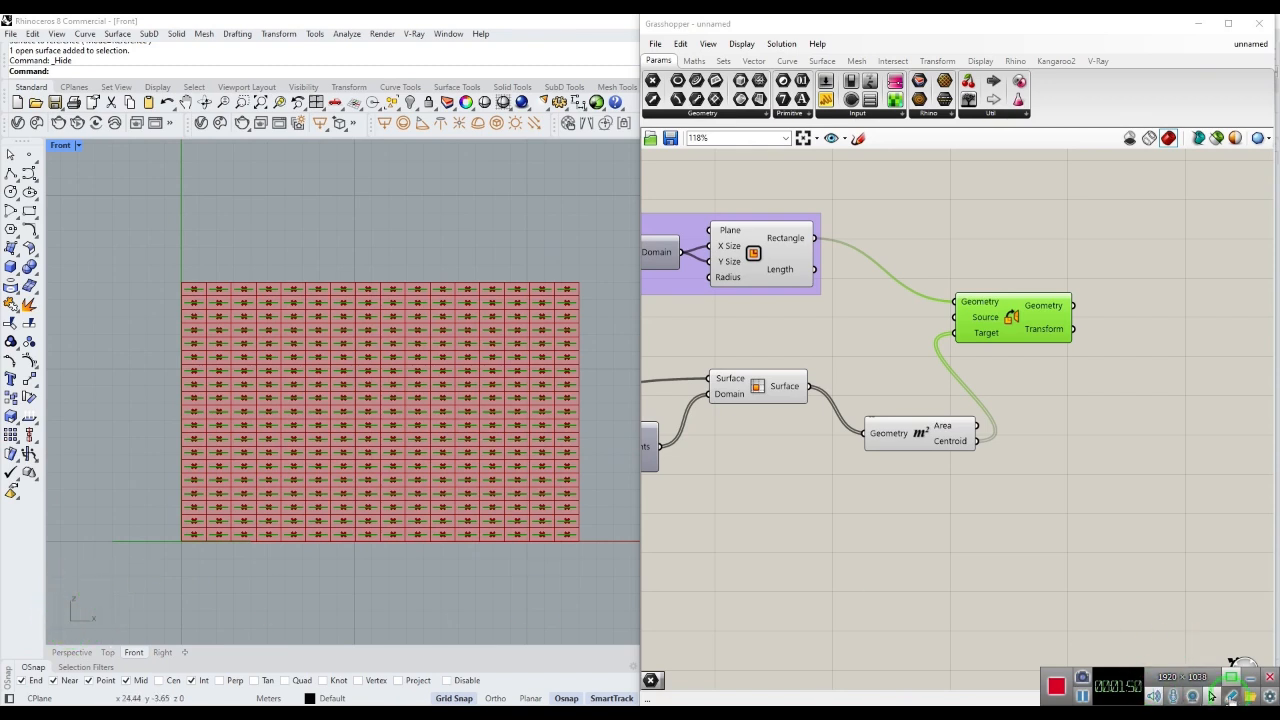
Add an XZ Plane component as Orient's Source and inspect the reoriented rectangles in the Perspective view
double_click(846, 359)
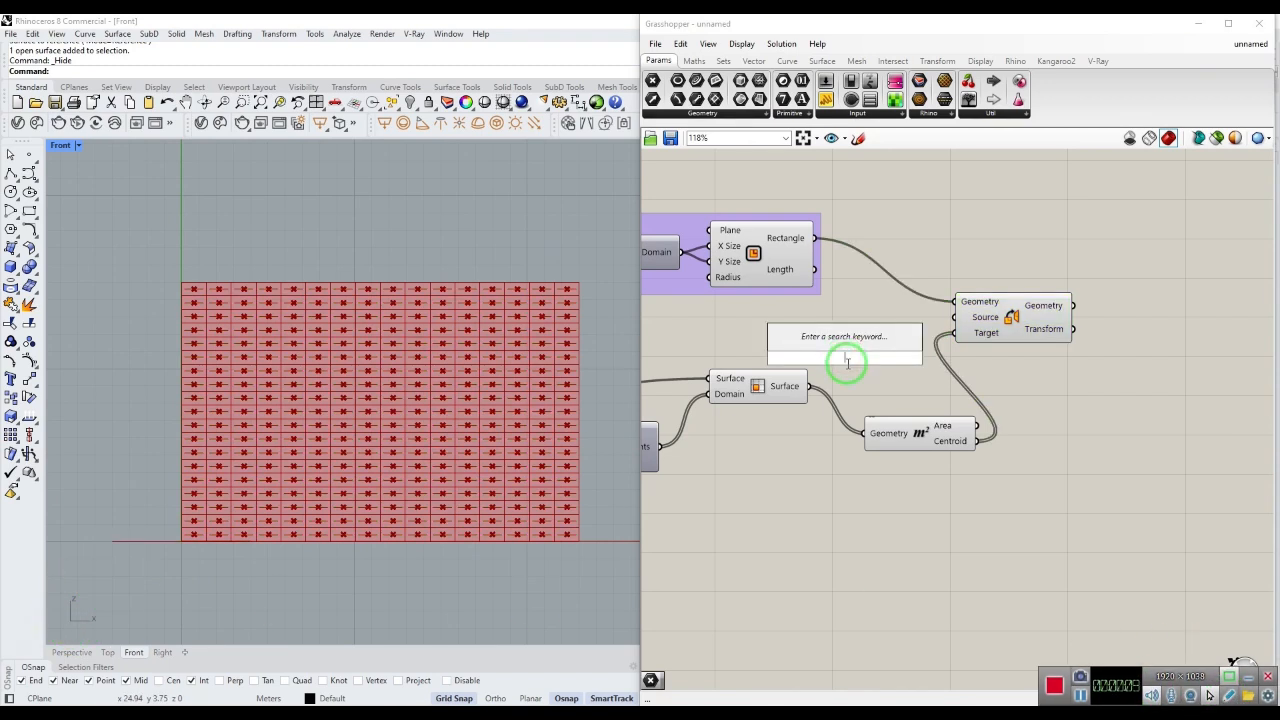
text(xz)
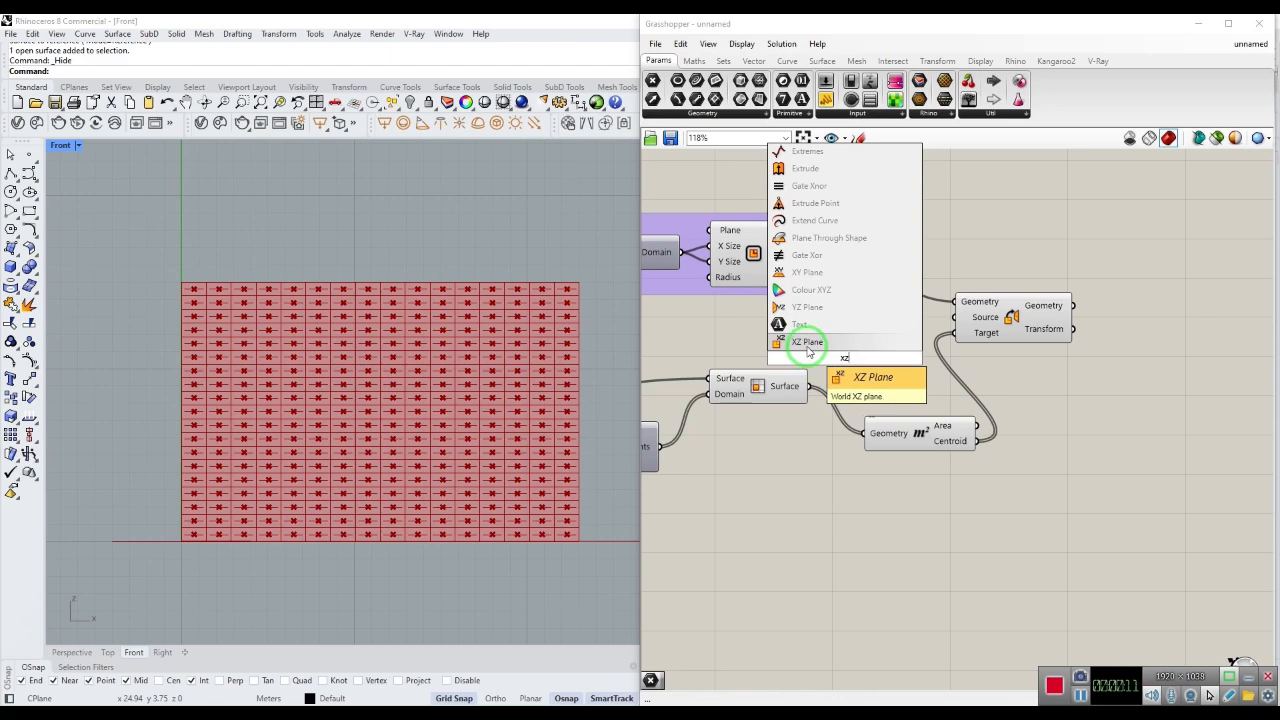
click(825, 373)
click(71, 652)
right_drag(369, 555, 454, 540)
scroll(333, 463, up, 8)
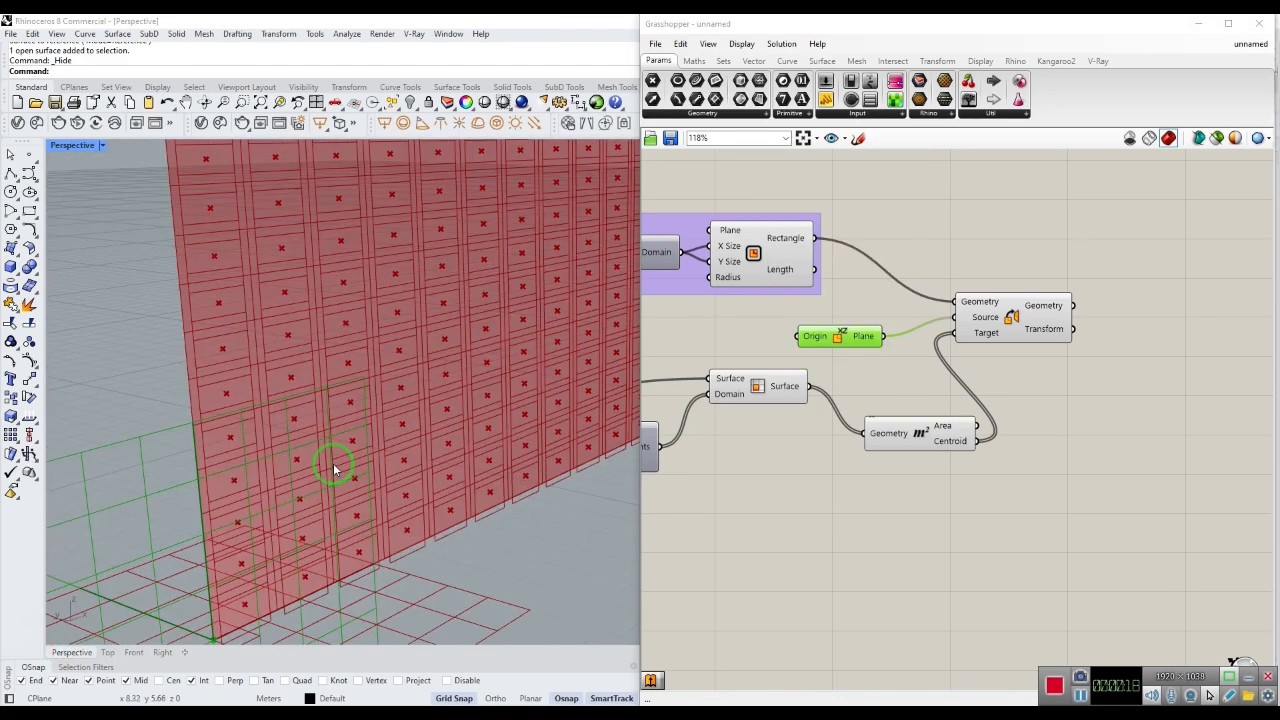
scroll(333, 463, down, 6)
shift+right_drag(476, 491, 465, 486)
Ungroup the slider, Construct Domain and Rectangle components
drag(1128, 210, 686, 400)
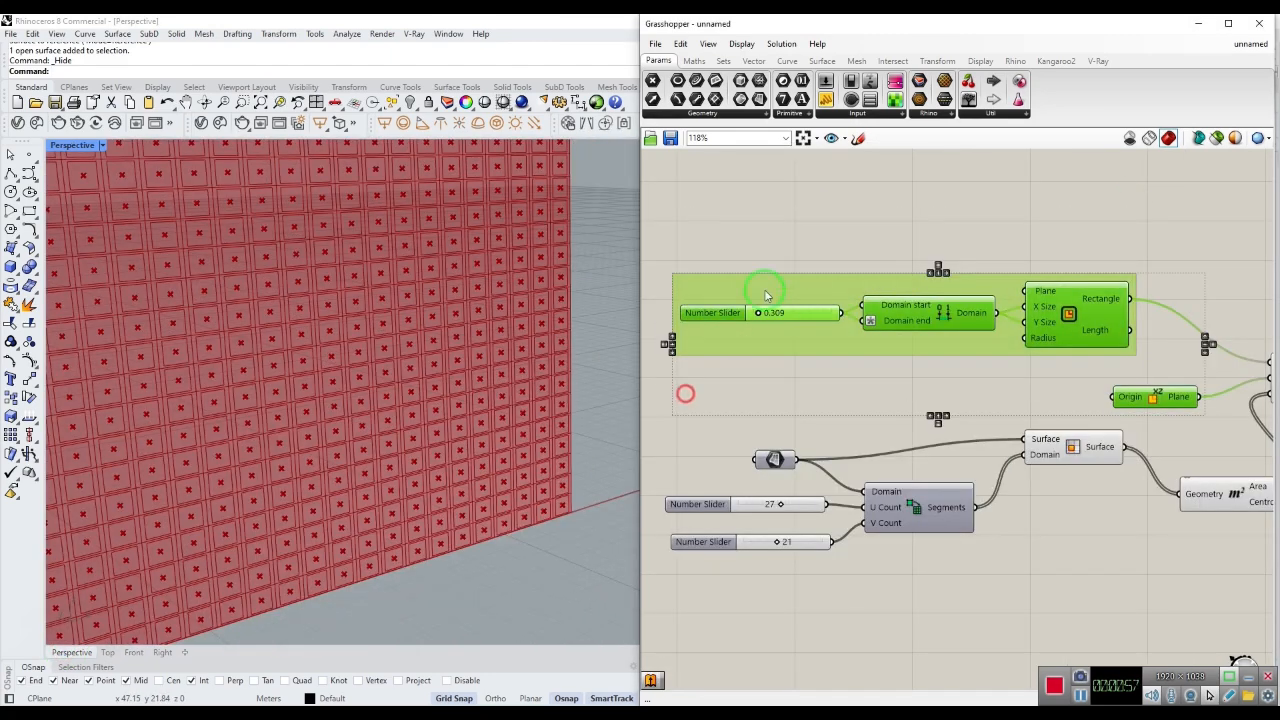
right_click(814, 237)
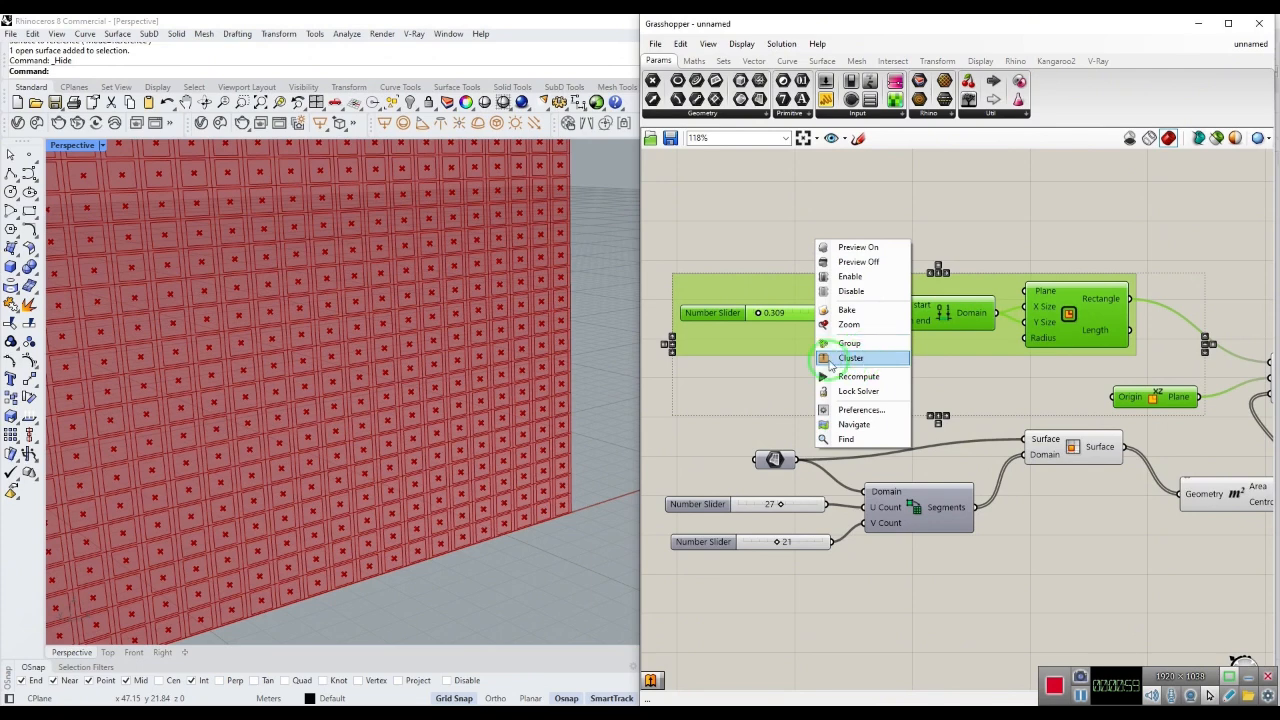
right_click(762, 337)
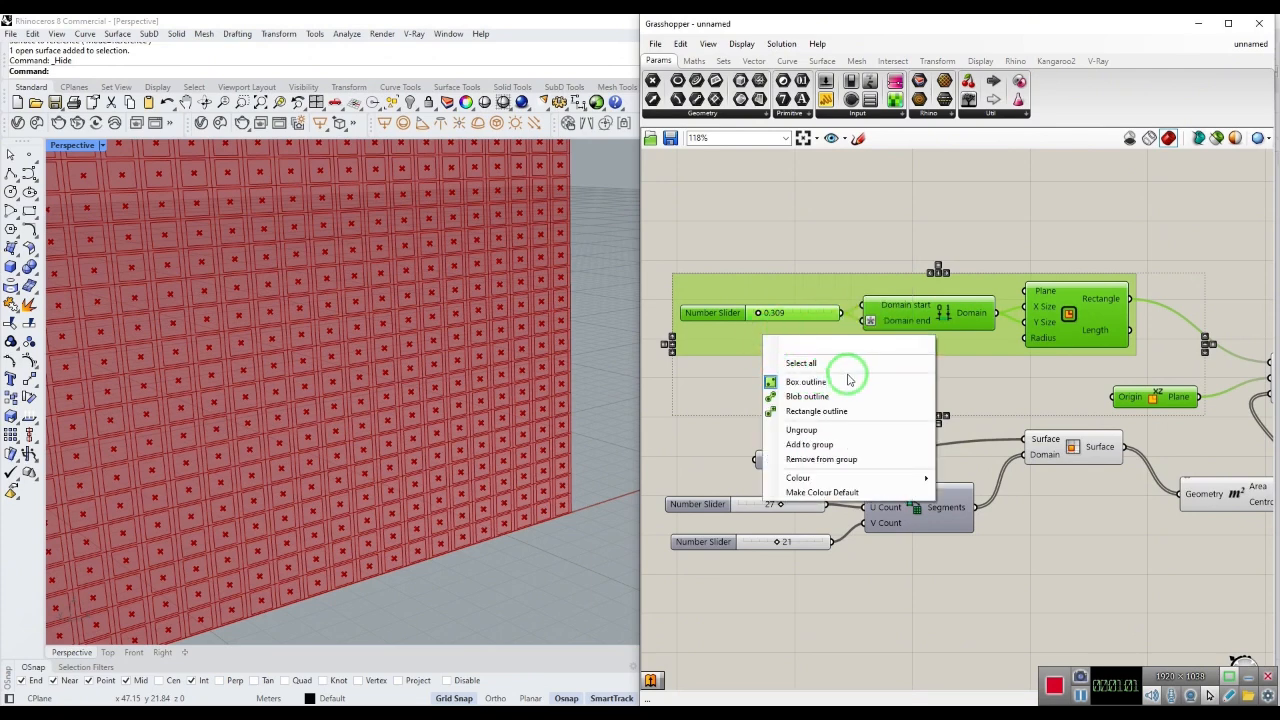
click(827, 430)
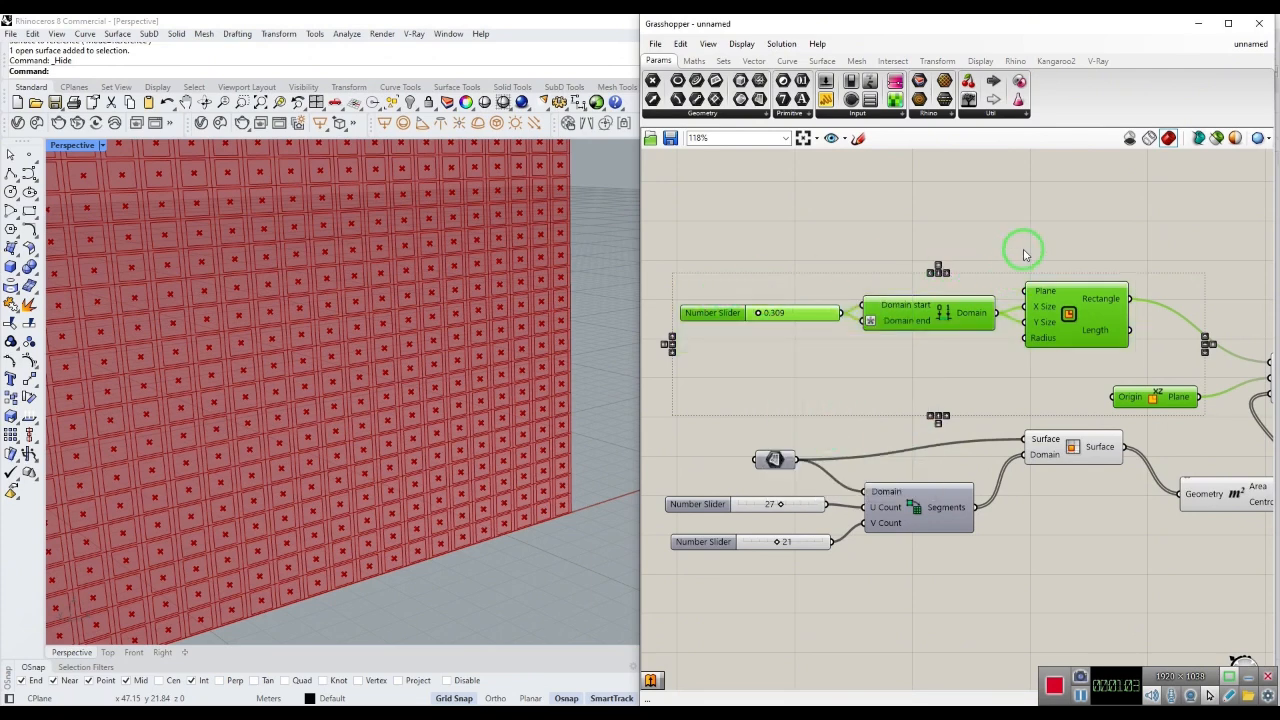
Copy the slider and Construct Domain to drive the rectangle's Y Size separately, with the X slider at 0.352 and the Y slider at 0.266
drag(1024, 254, 730, 377)
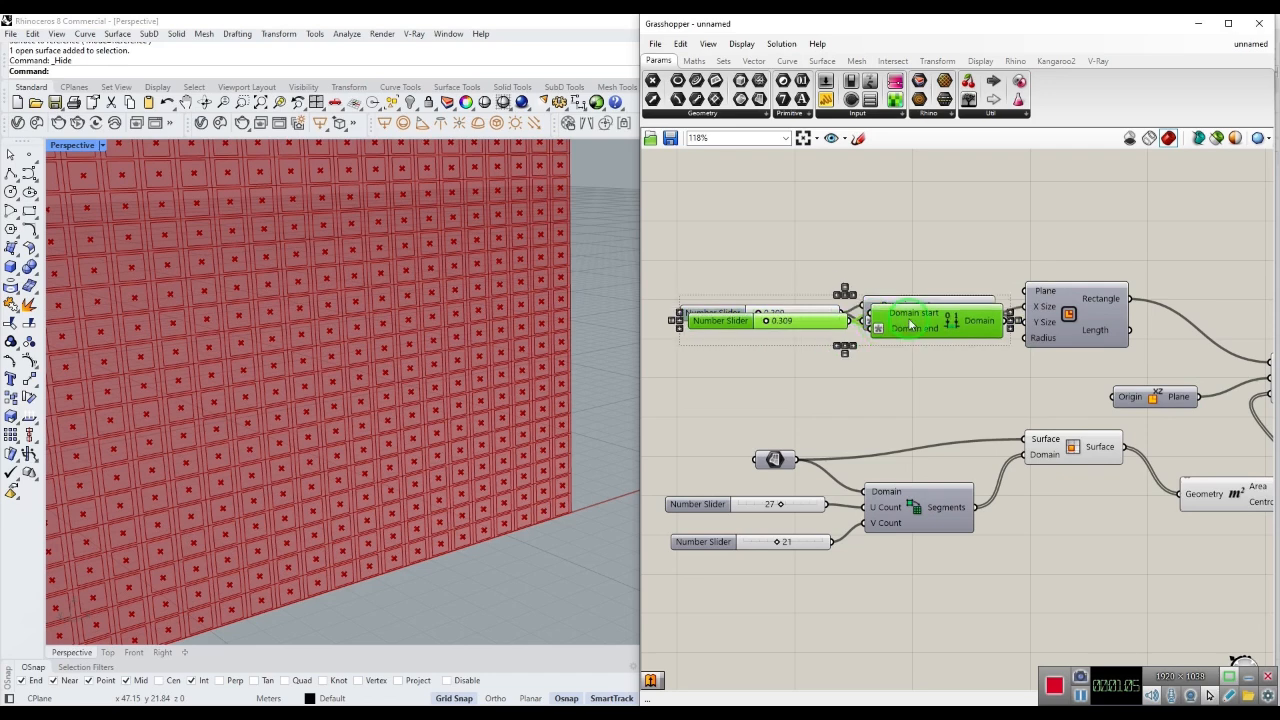
alt+drag(837, 340, 837, 392)
click(1008, 333)
drag(996, 365, 1022, 321)
drag(759, 365, 757, 365)
drag(757, 312, 759, 314)
Group both sliders, both domain components and the Rectangle, and move the group higher on the canvas
drag(1062, 216, 751, 406)
right_click(838, 258)
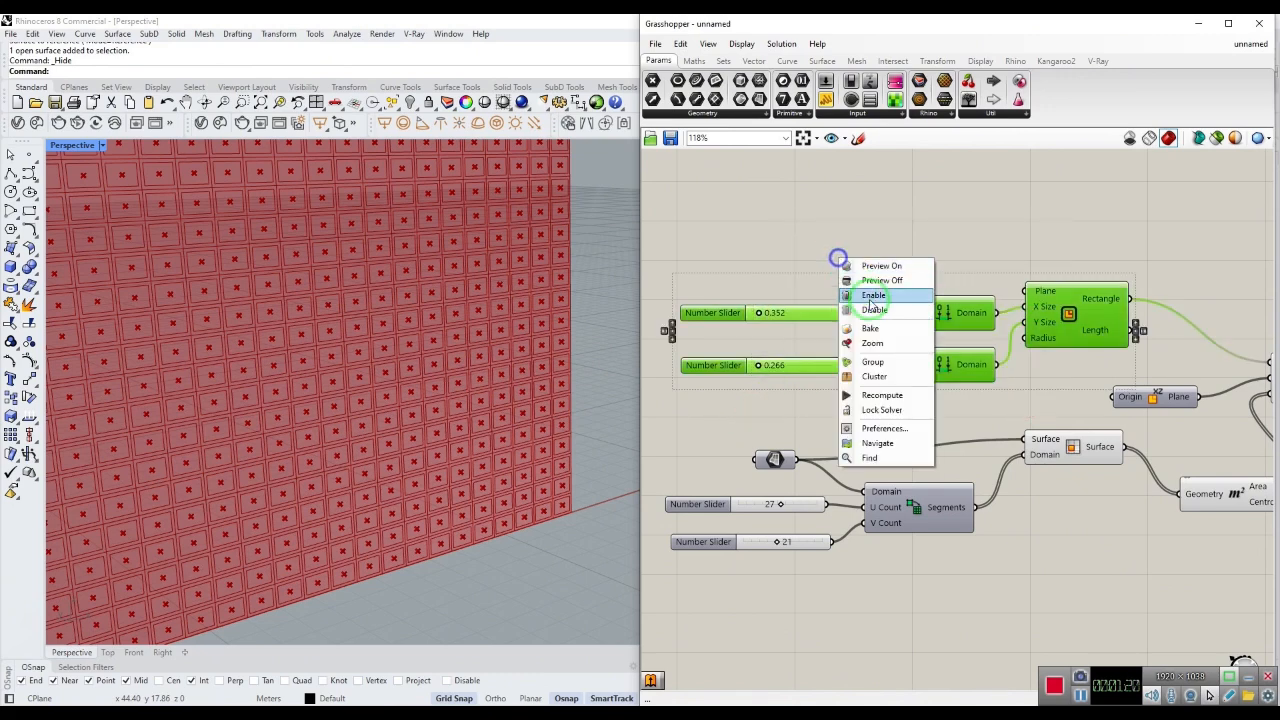
click(872, 362)
drag(928, 340, 923, 296)
click(929, 391)
scroll(435, 430, down, 5)
scroll(300, 478, up, 6)
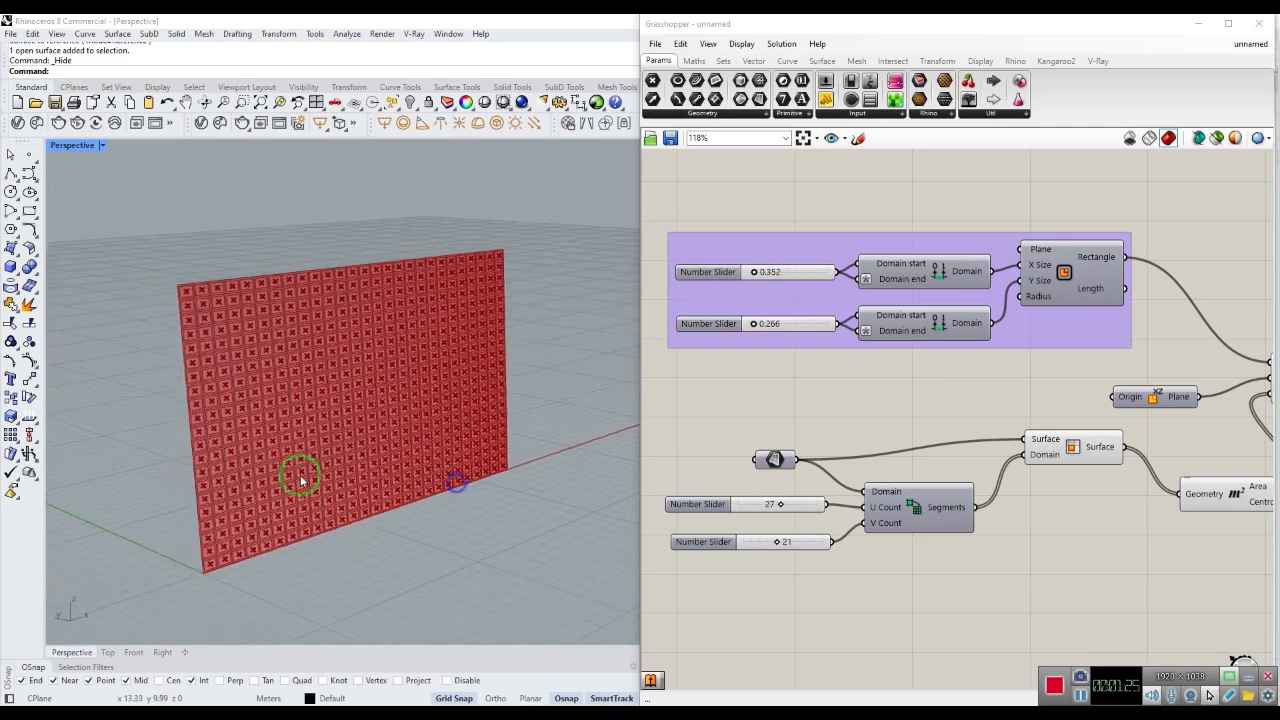
Turn off the Area component's preview to hide the centroid points on the facade
right_drag(1113, 425, 776, 397)
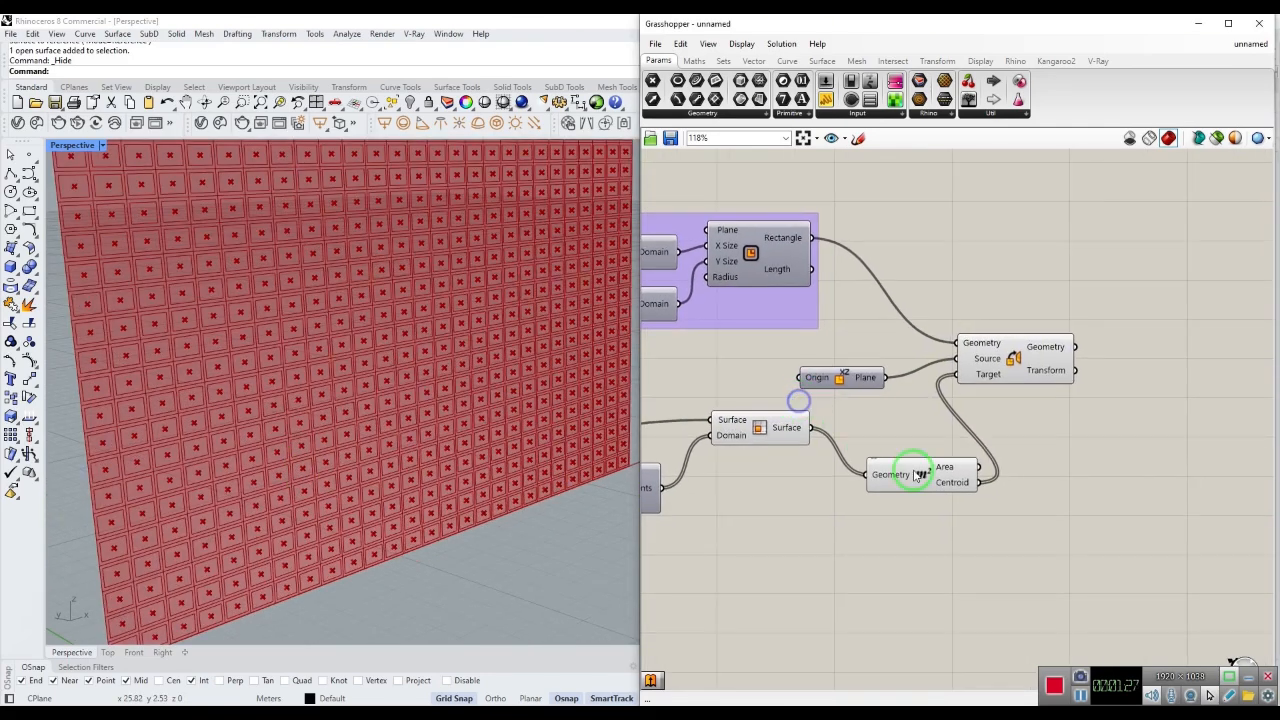
right_click(921, 476)
click(945, 502)
scroll(452, 509, down, 5)
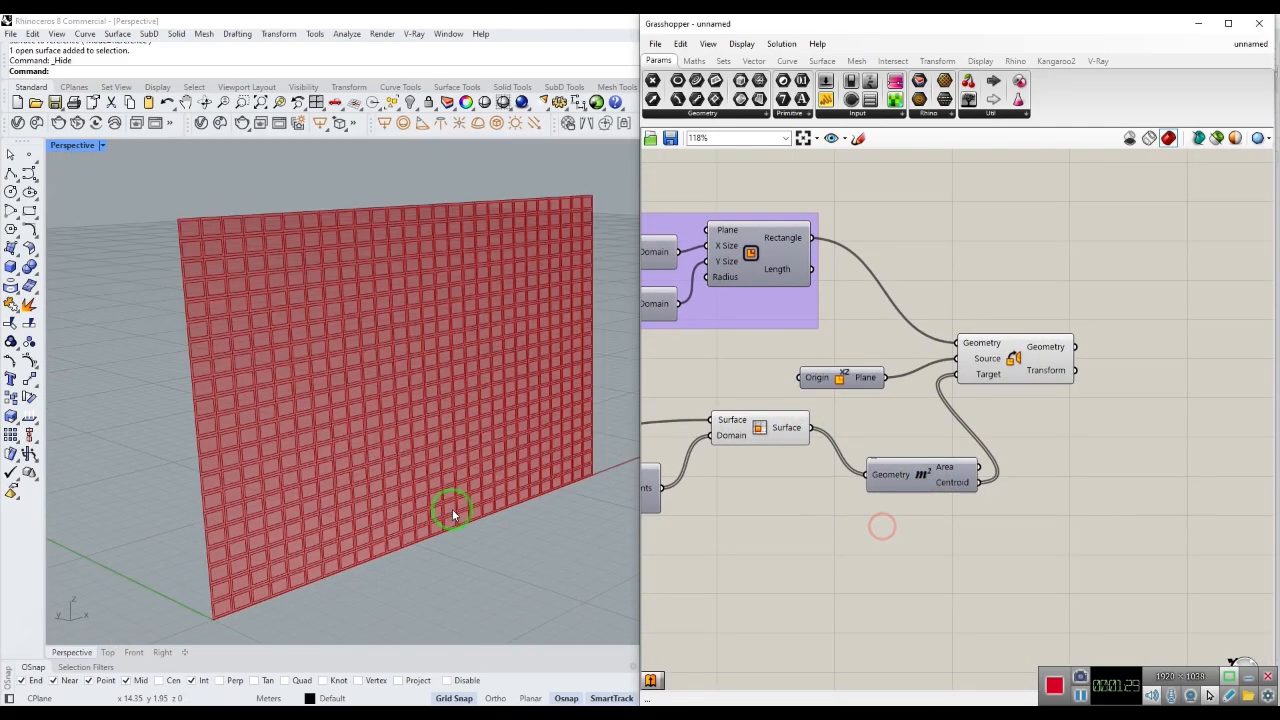
right_drag(452, 509, 436, 501)
right_drag(422, 450, 462, 489)
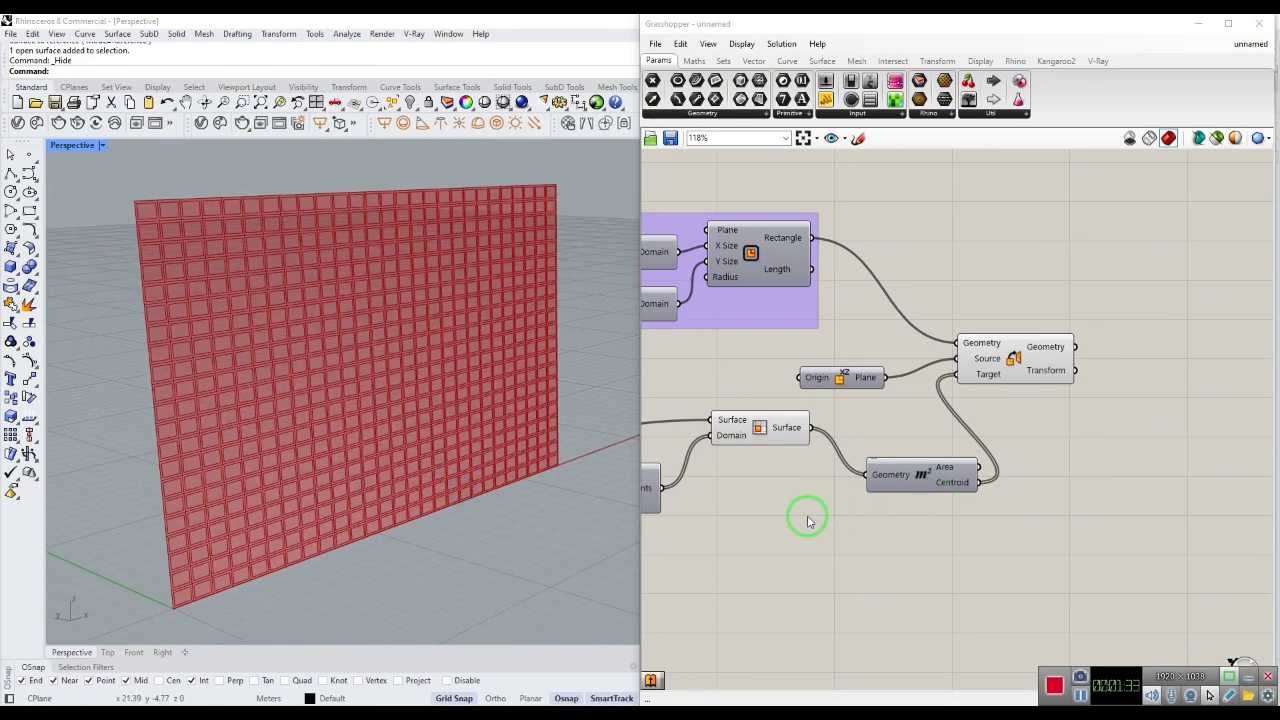
Try turning off the Isotrim component's preview
right_drag(806, 517, 855, 515)
right_click(827, 442)
click(838, 456)
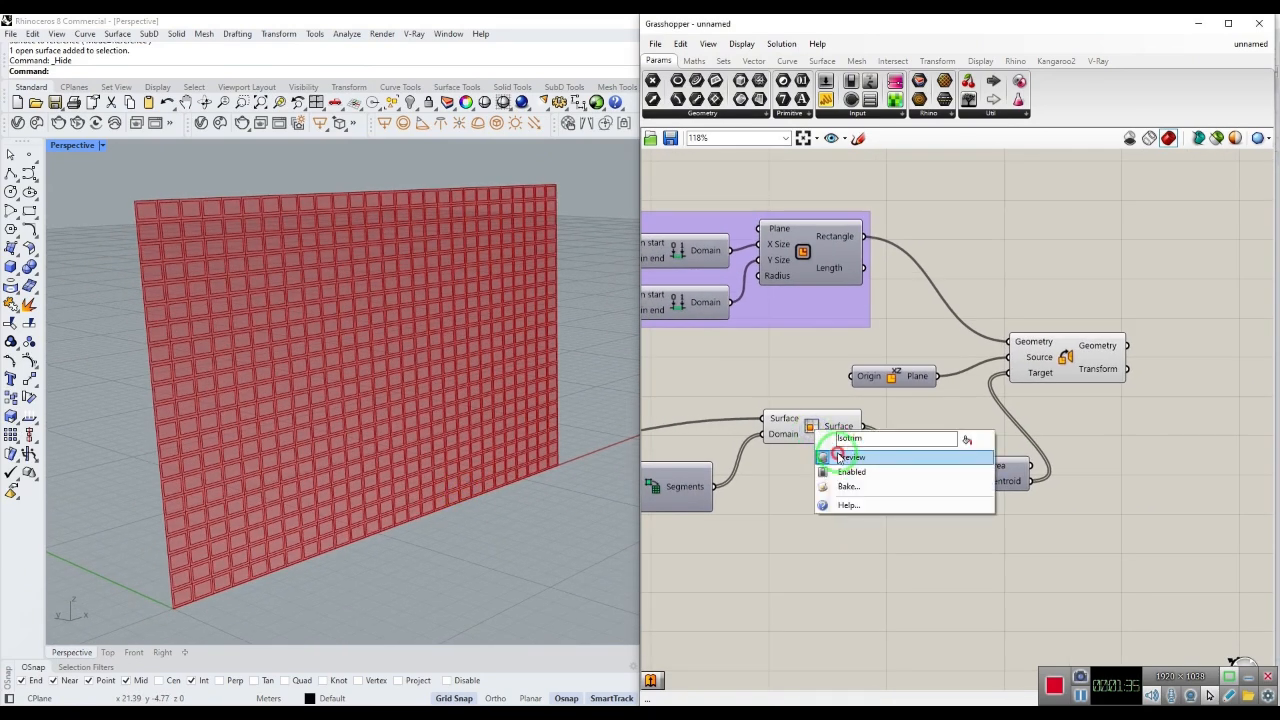
Add an Extrude component after Orient and connect Orient's Geometry output to its Base input
click(925, 430)
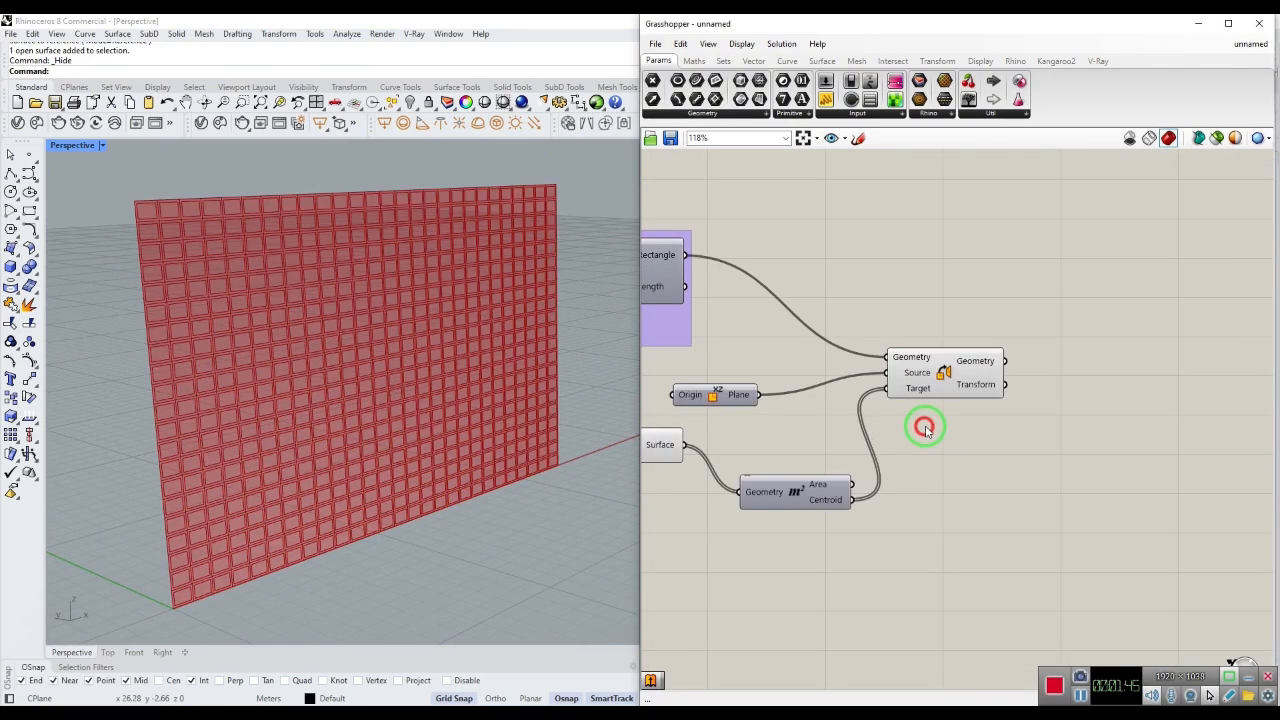
double_click(1023, 428)
text(extru)
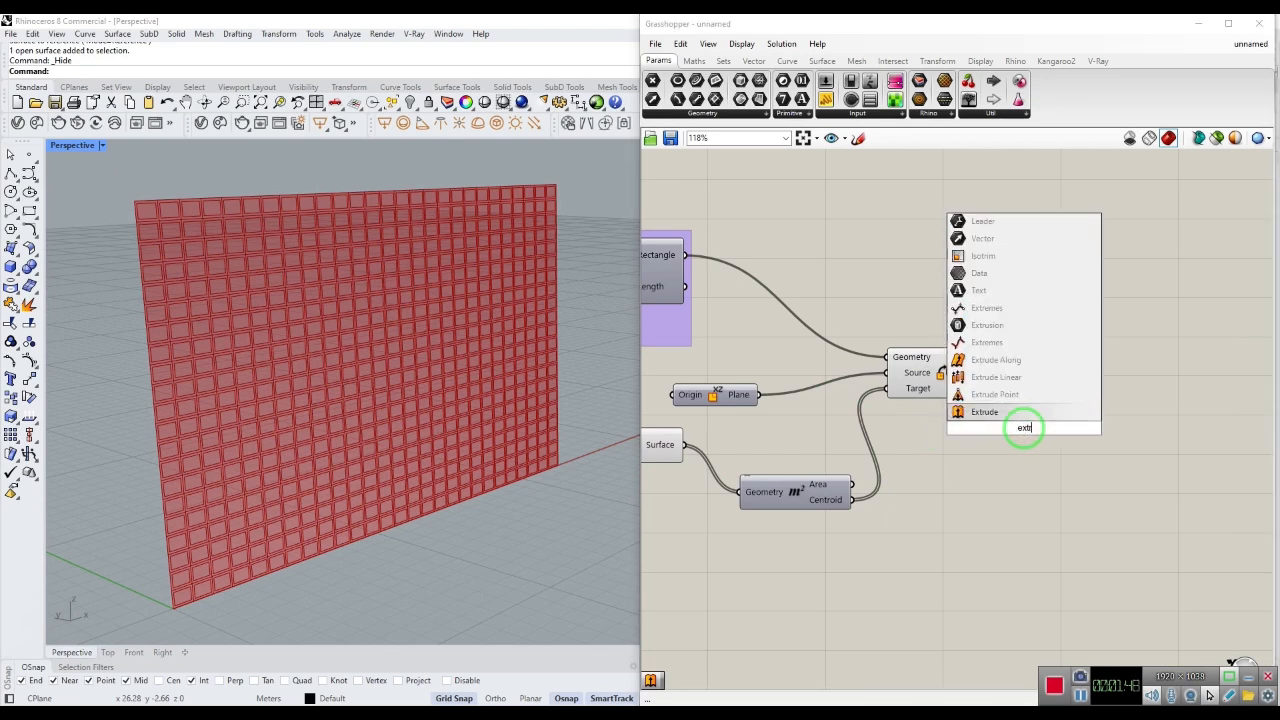
click(966, 378)
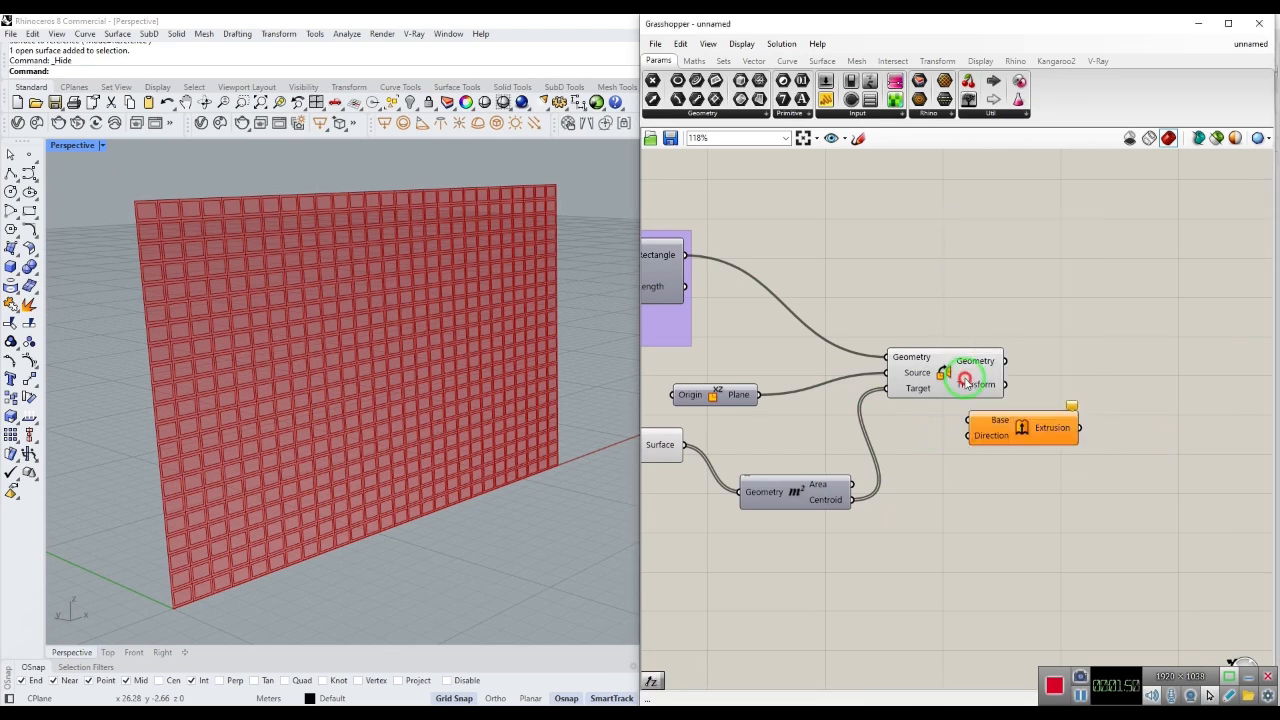
drag(1027, 446, 1142, 436)
drag(1004, 361, 1080, 420)
Add a Unit Y vector and connect it to Extrude's Direction input to give the facade rectangles depth
click(478, 442)
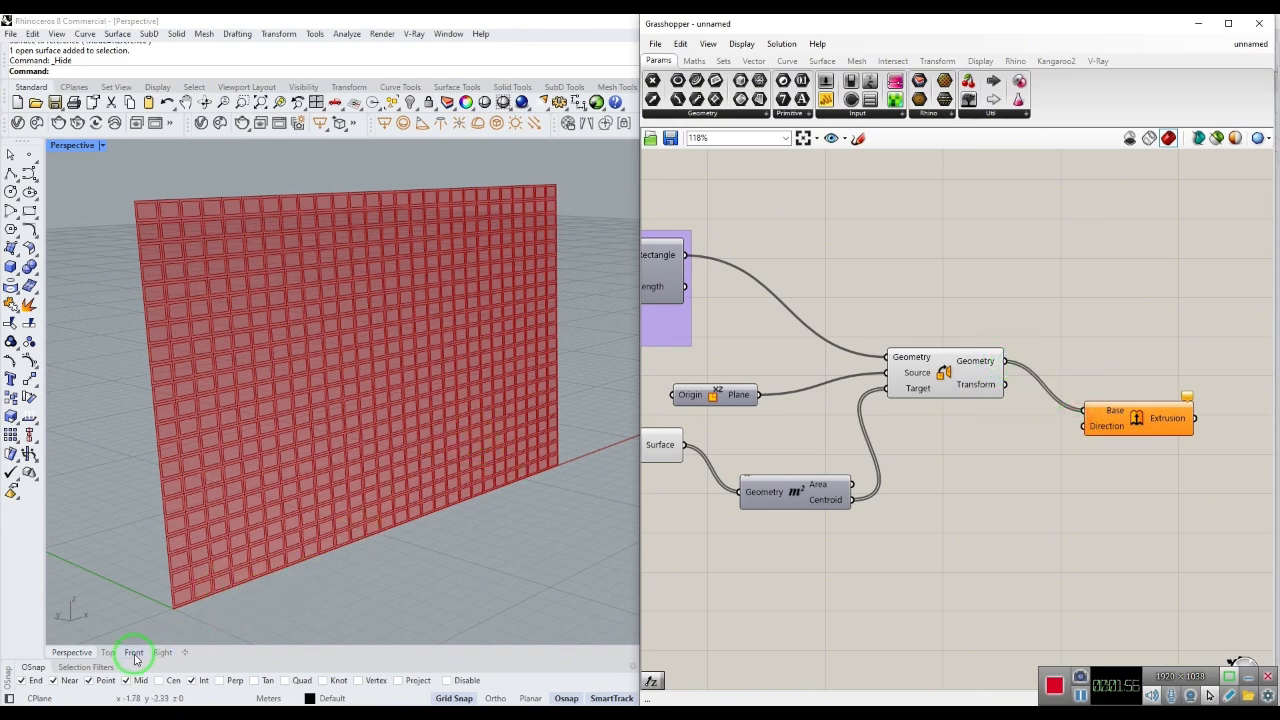
right_drag(160, 625, 425, 572)
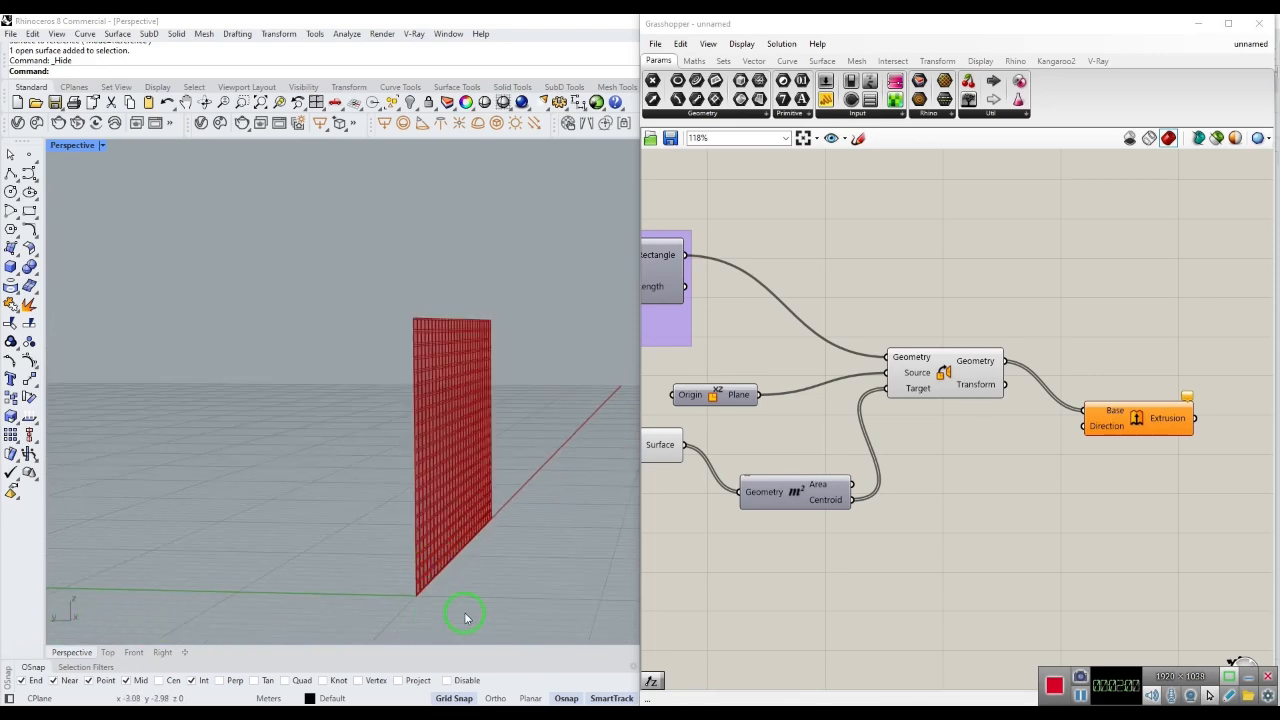
right_drag(465, 618, 360, 526)
double_click(1000, 503)
text(y)
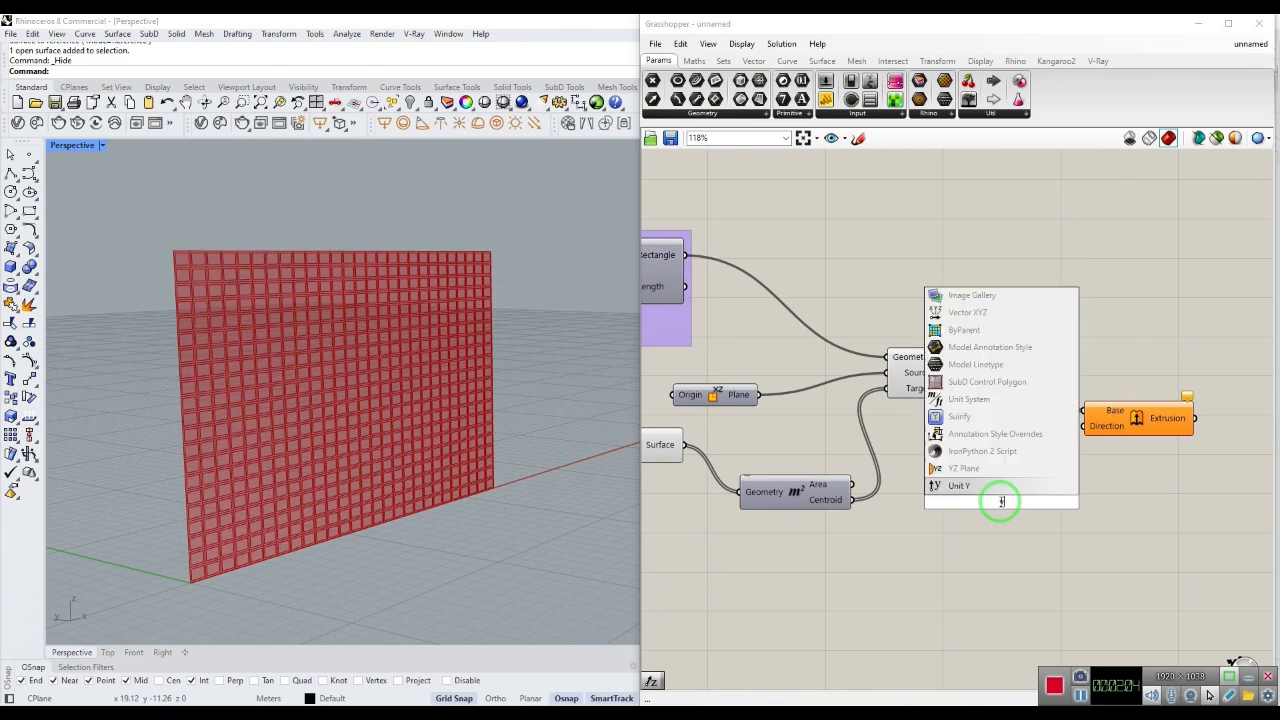
click(945, 487)
drag(1055, 502, 1083, 426)
right_drag(403, 497, 458, 526)
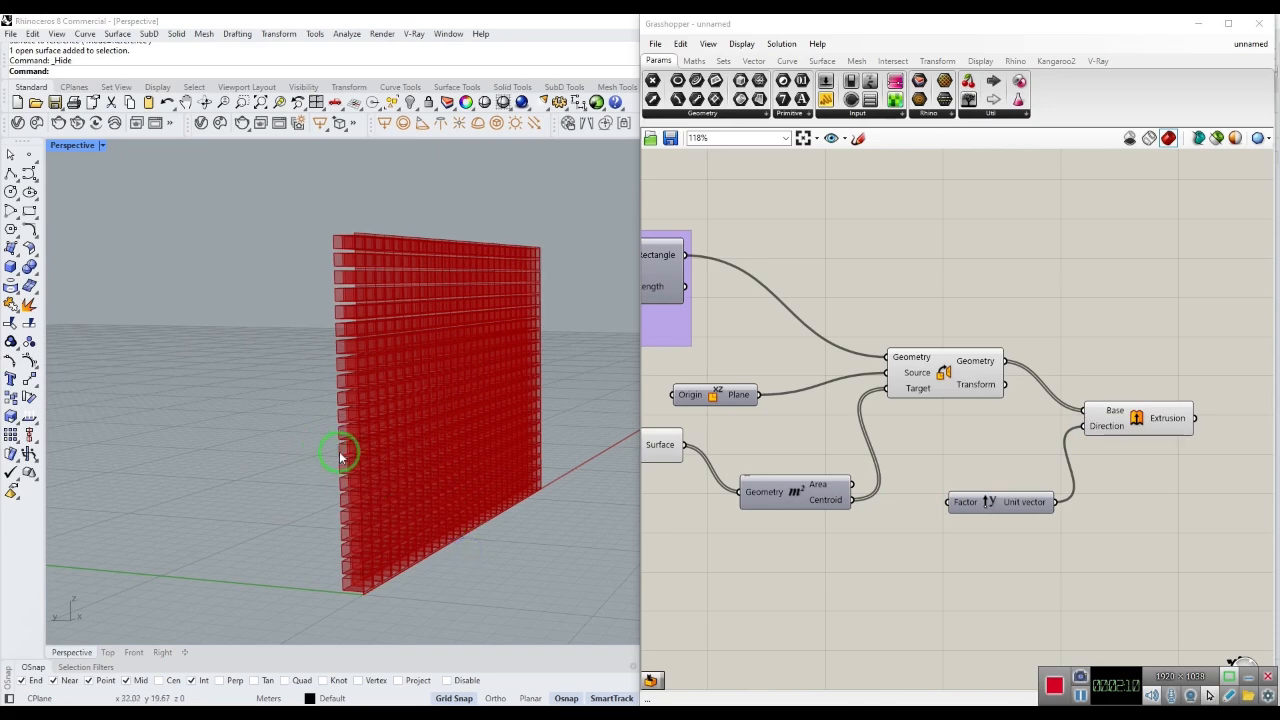
right_drag(541, 495, 477, 487)
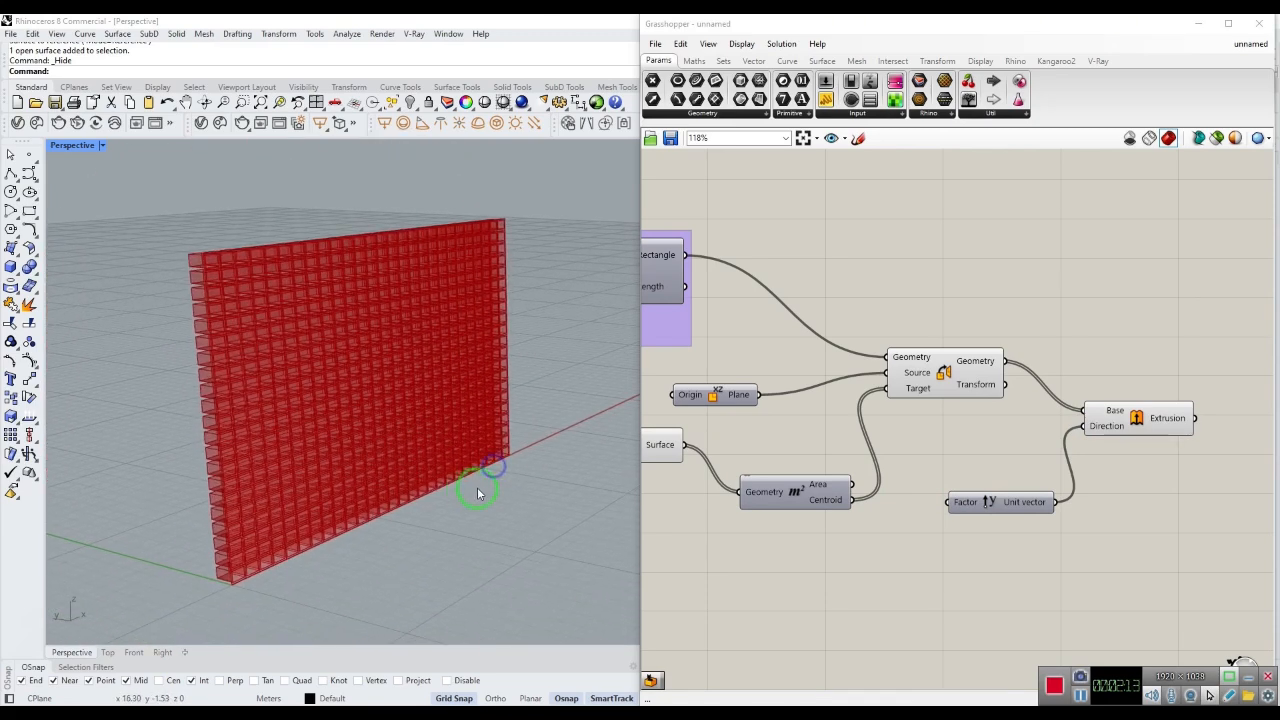
Add an expression to Extrude's Direction input that reverses the facade's extrusion direction
right_click(1107, 430)
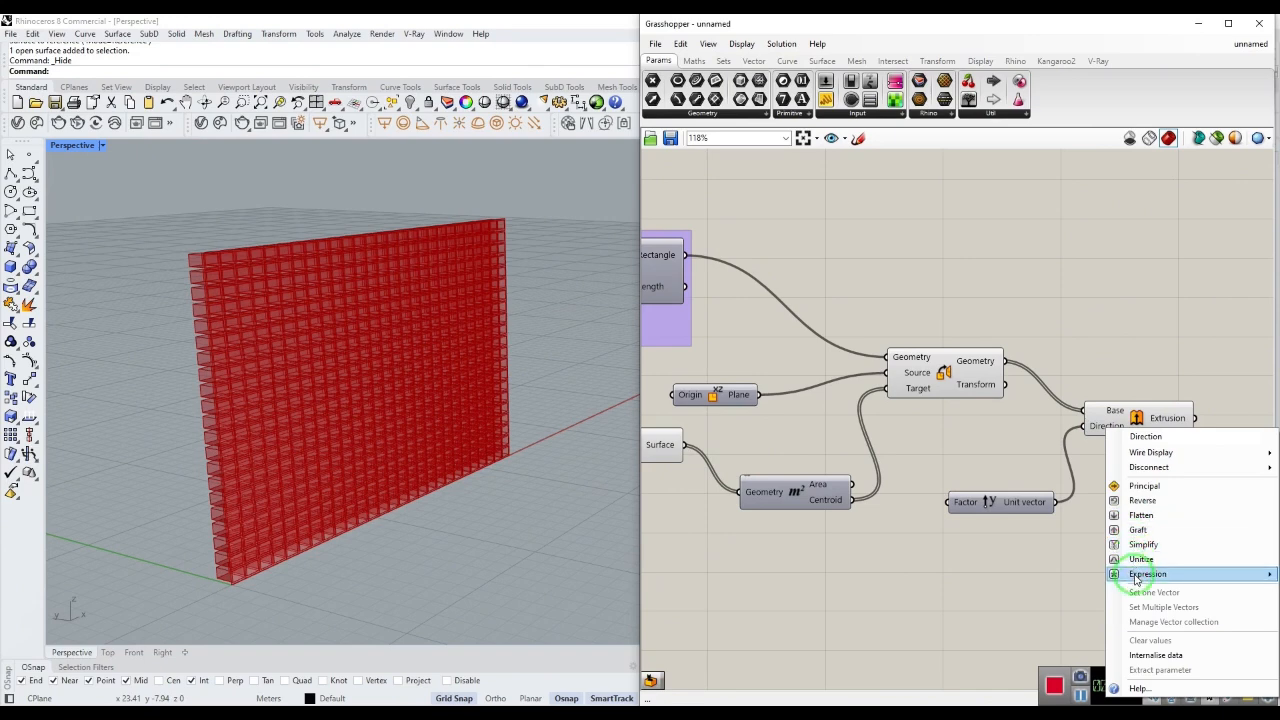
mouse_move(1136, 578)
click(1035, 591)
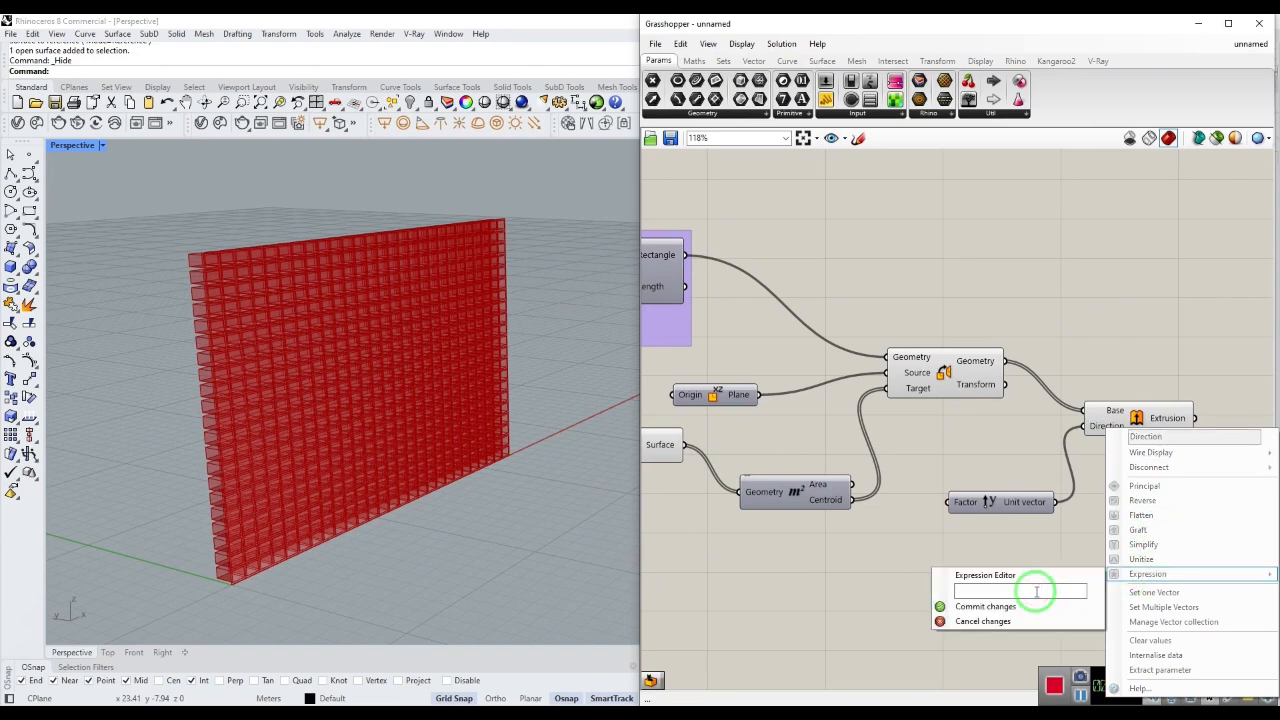
click(986, 606)
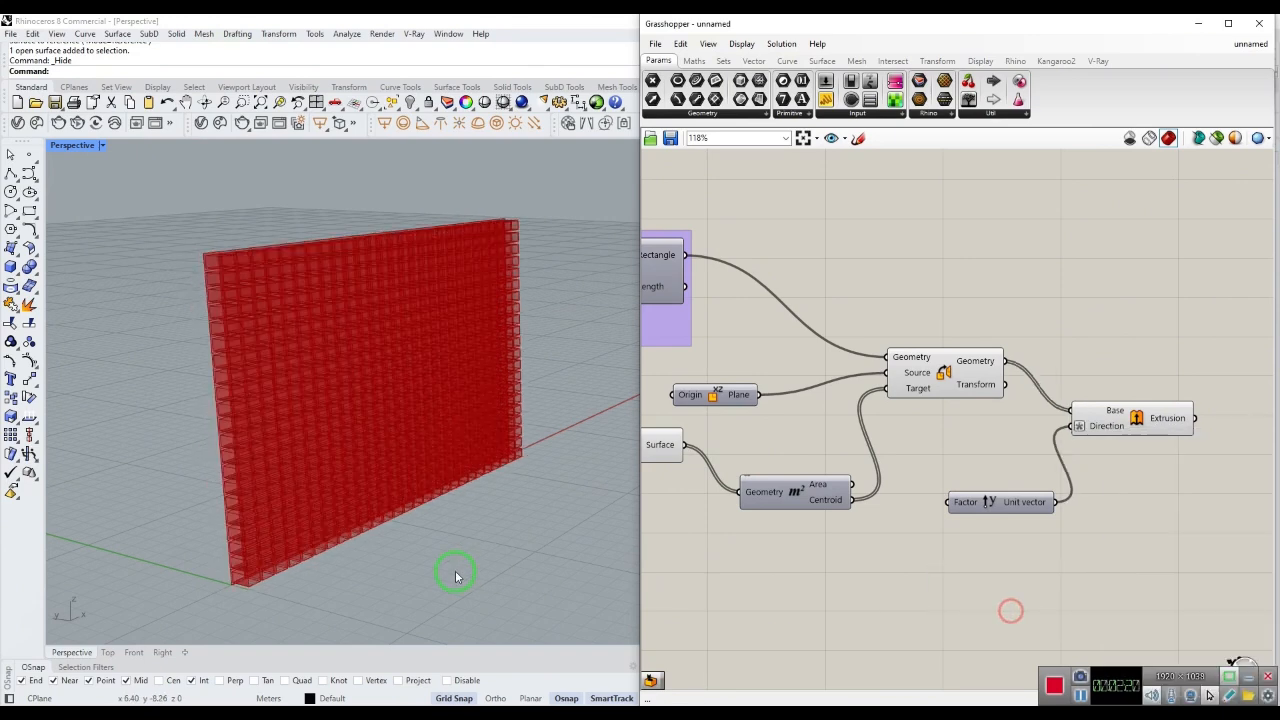
click(451, 570)
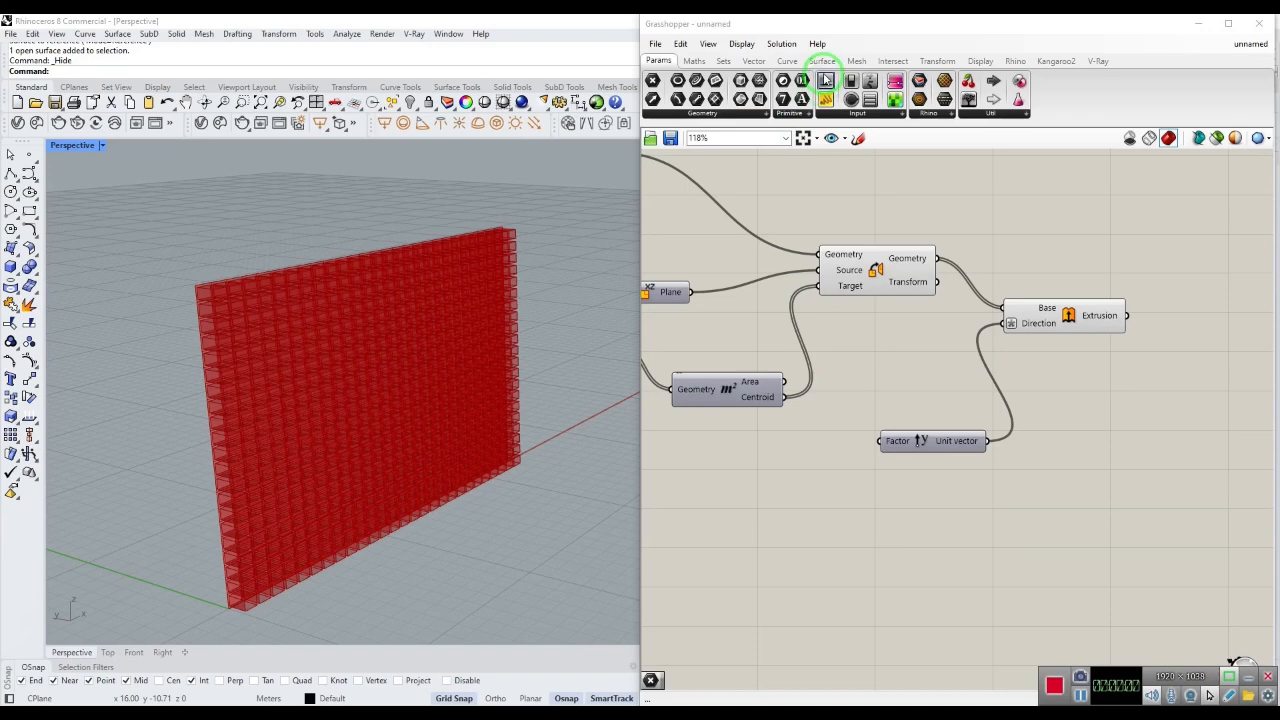
Try driving Unit Y's Factor input with a new Number Slider set to about 0.225
drag(826, 99, 748, 528)
drag(830, 530, 880, 441)
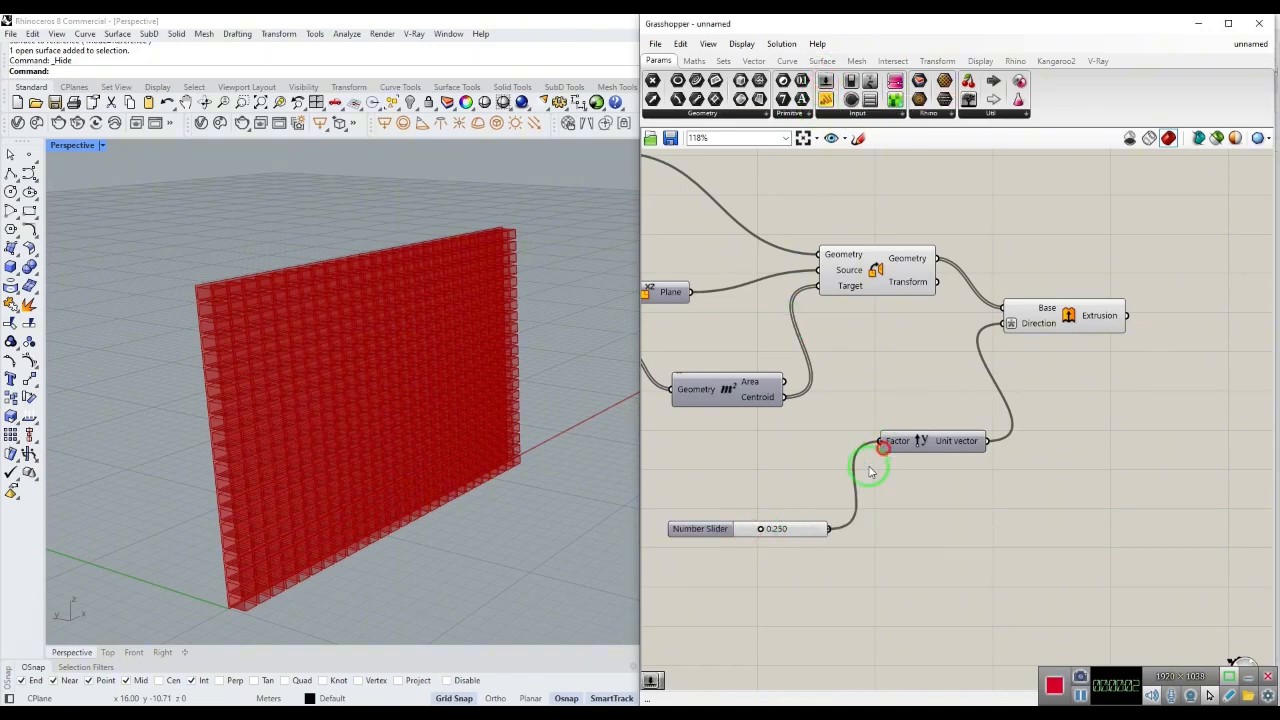
mouse_move(763, 531)
mouse_down()
mouse_move(798, 532)
mouse_move(760, 538)
mouse_up()
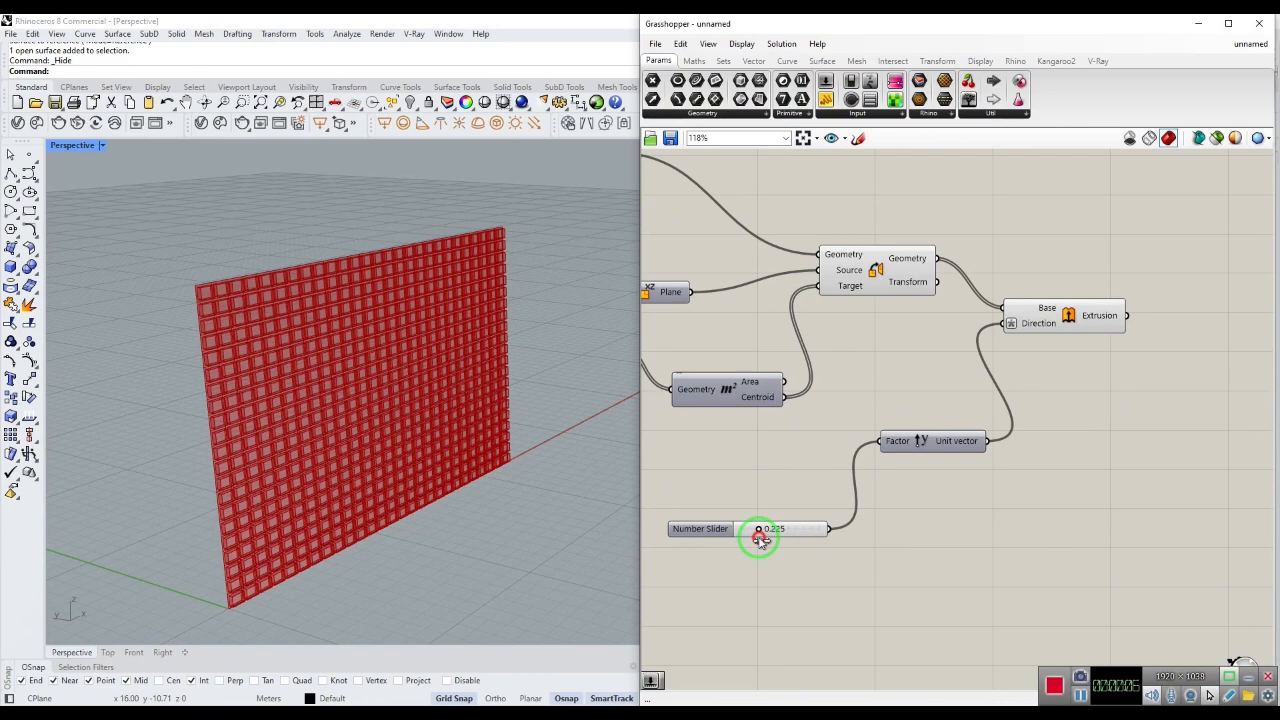
Add a Random component on the canvas below the Area component
double_click(857, 500)
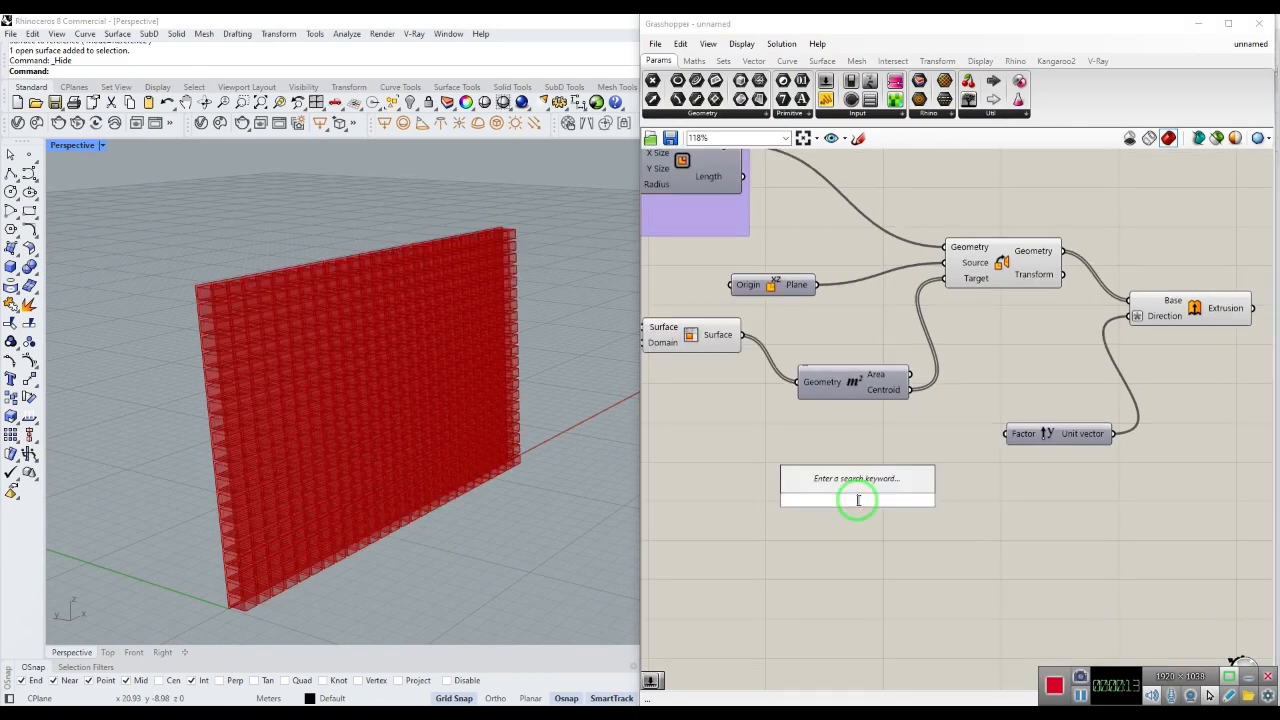
text(rand)
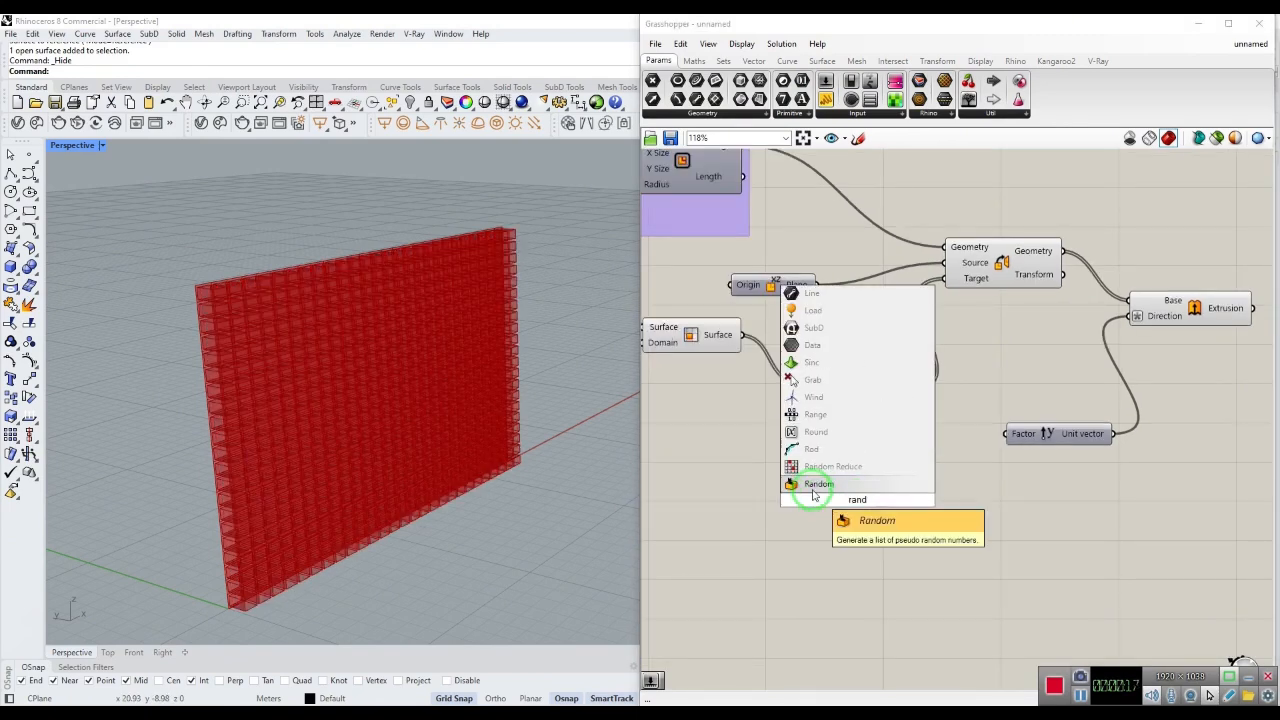
key(Return)
click(880, 492)
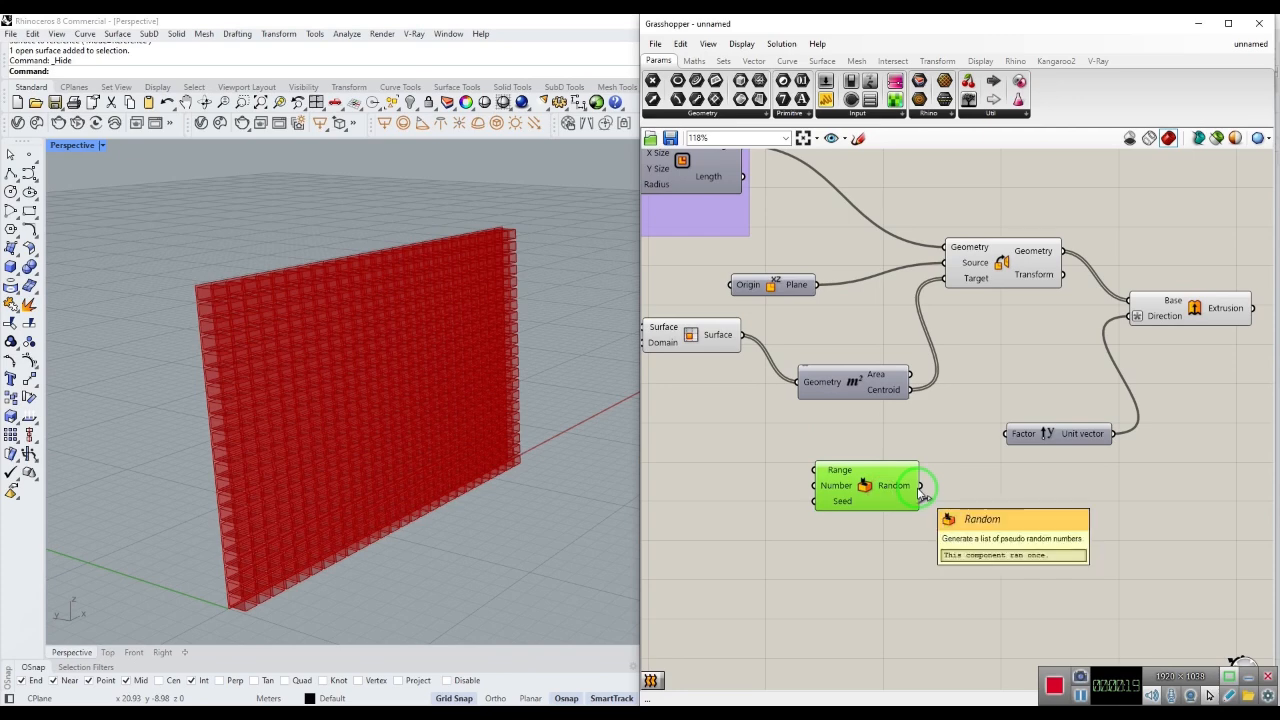
Add a Construct Domain component before Random for its Range input
right_drag(838, 488, 942, 488)
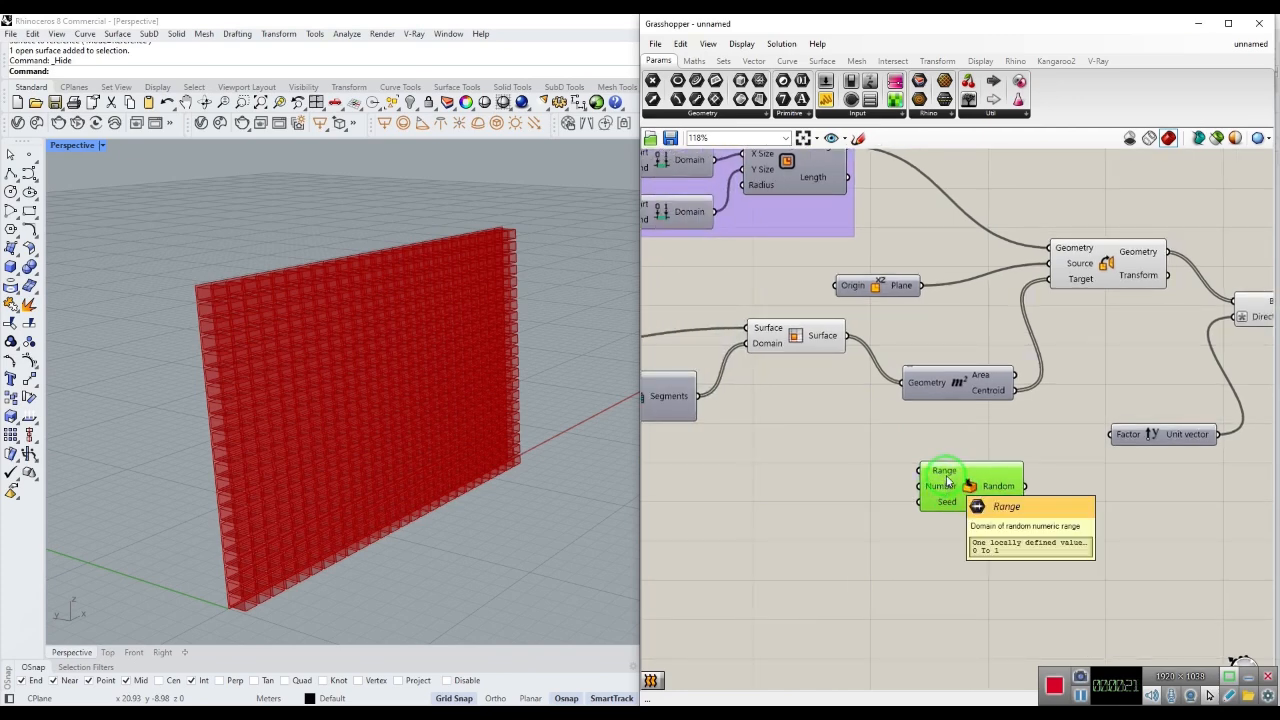
mouse_move(946, 477)
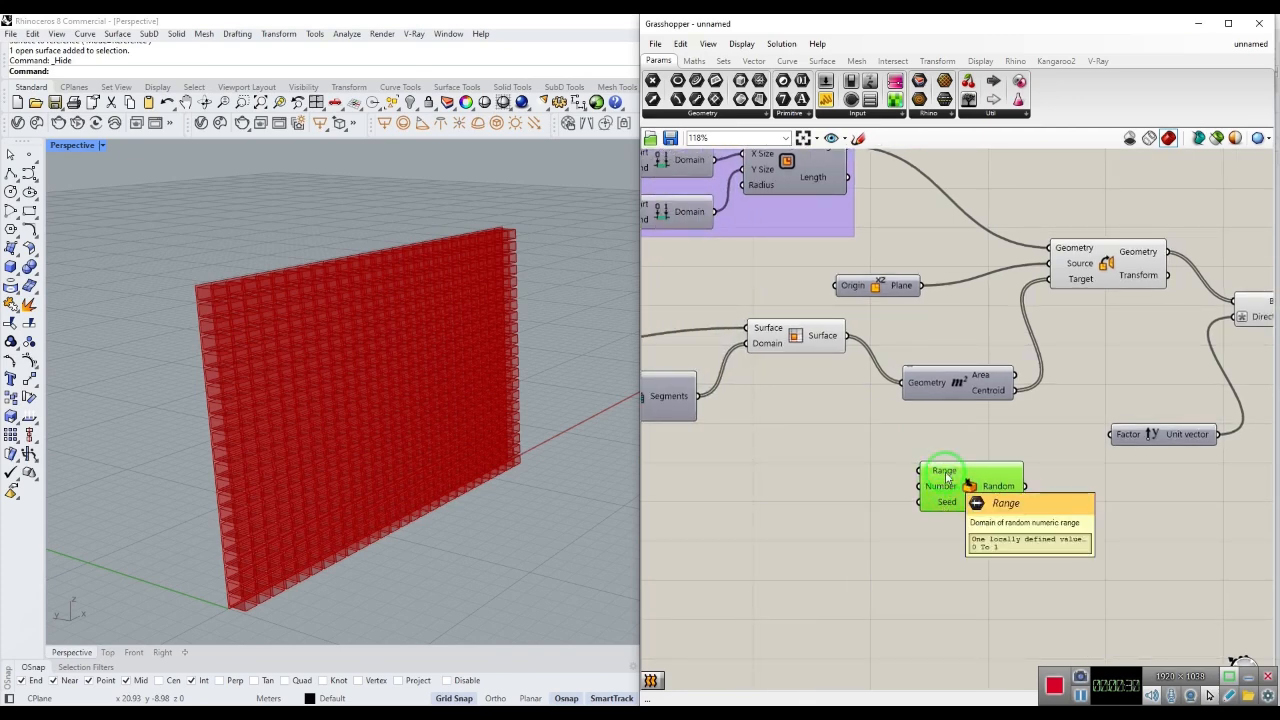
double_click(840, 470)
text(d)
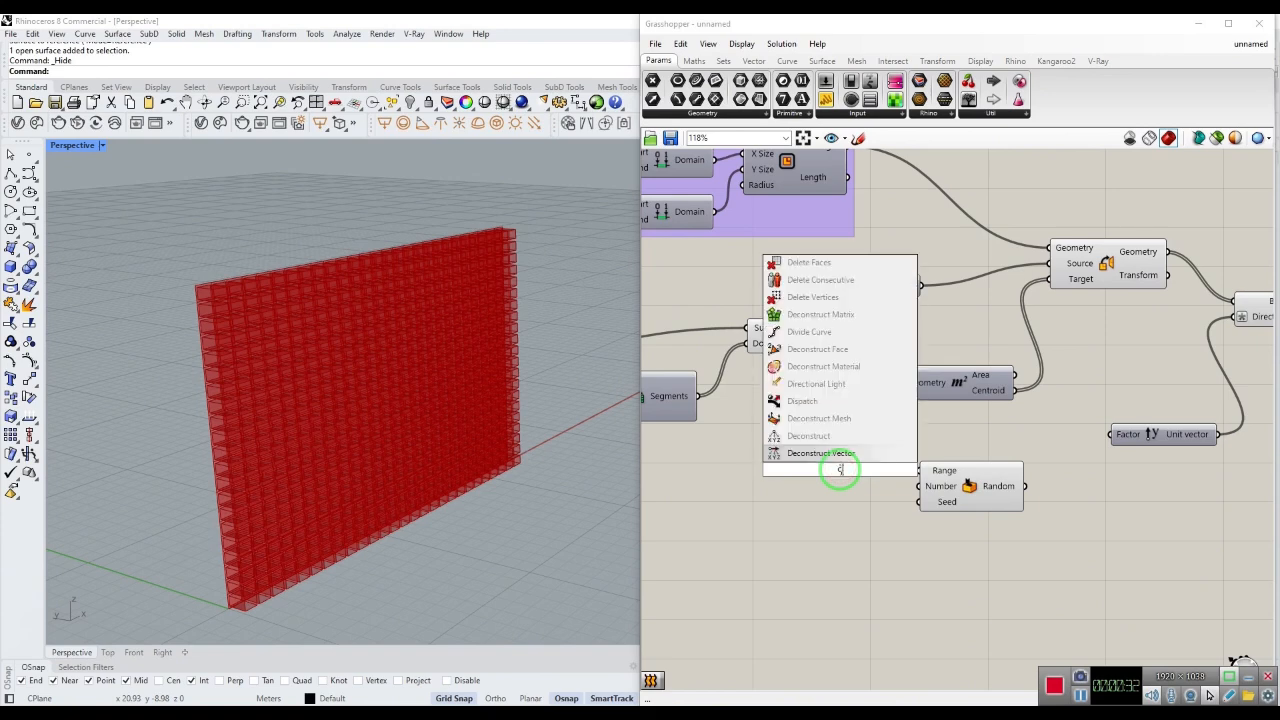
text(om)
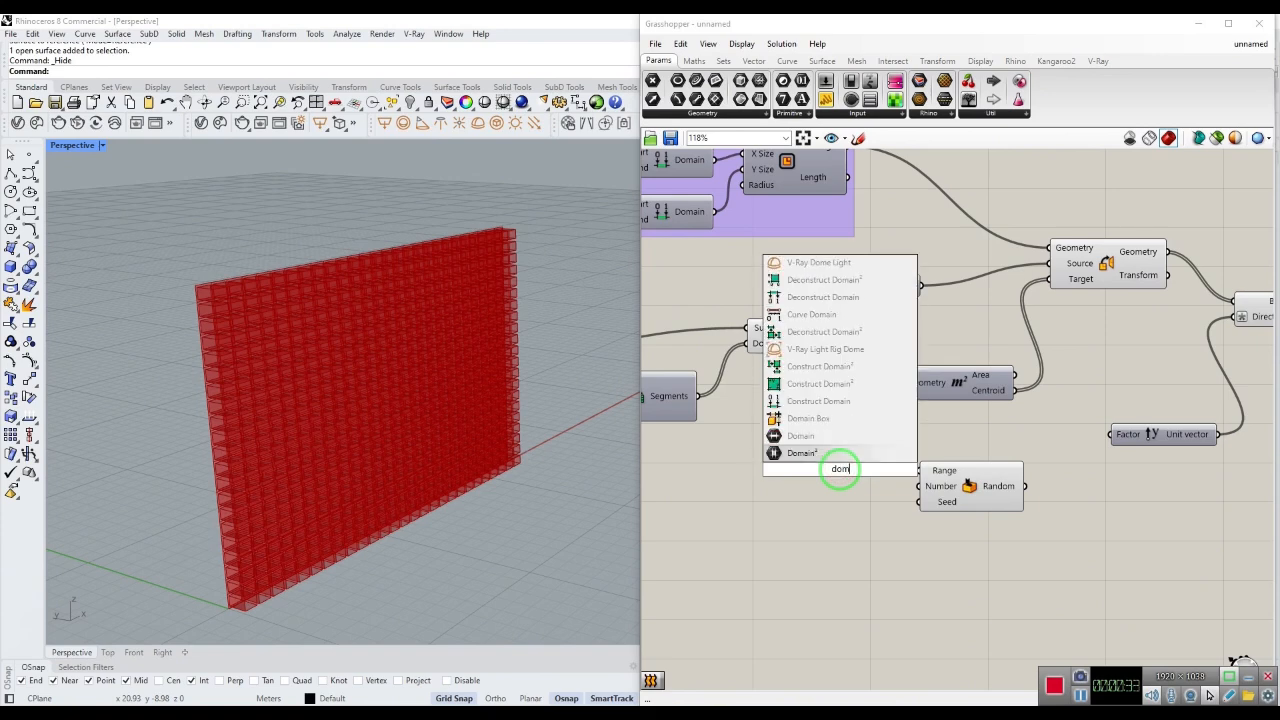
click(793, 404)
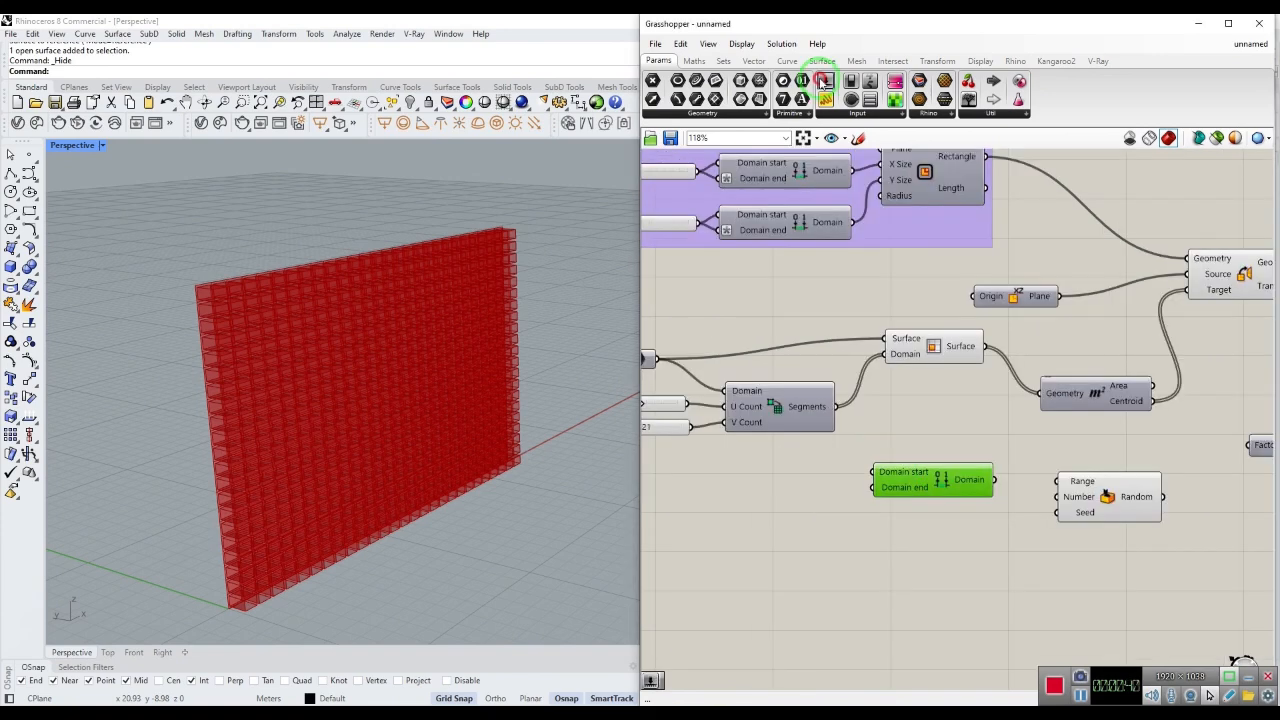
Connect Number Sliders of 0.250 and 1.000 to Domain start and Domain end, and feed the Domain into Random's Range input
click(822, 81)
click(737, 477)
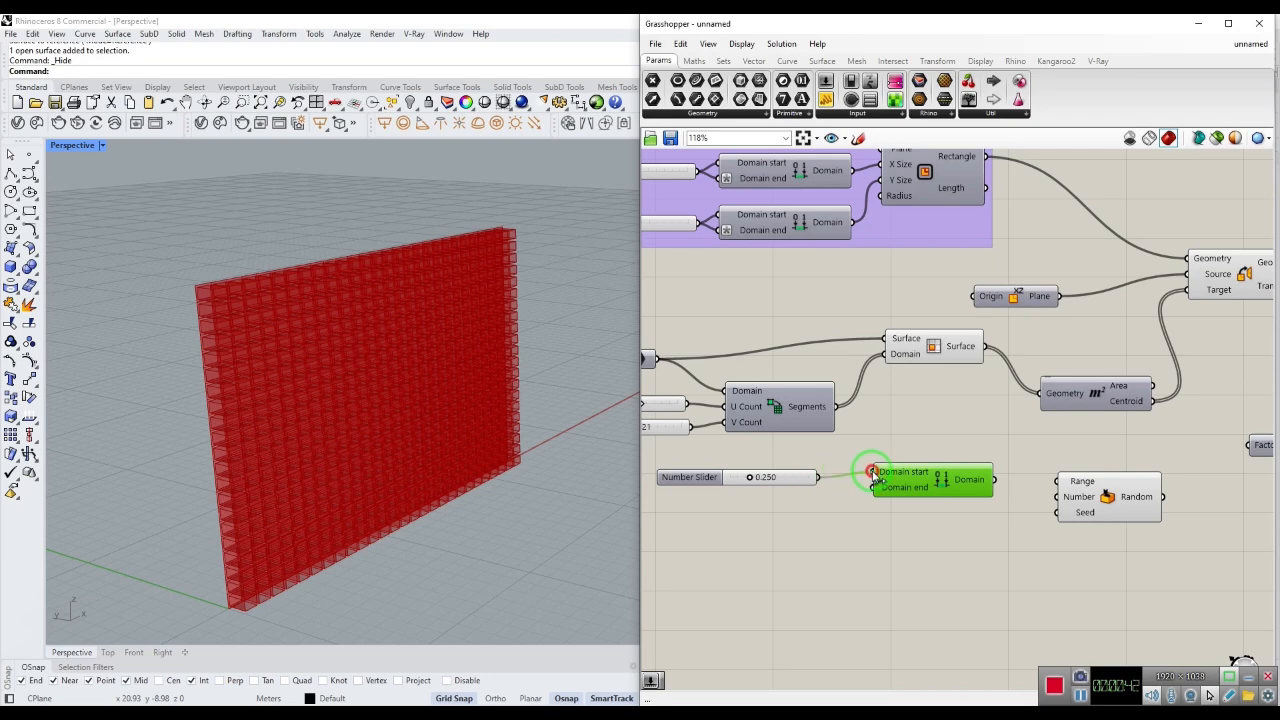
click(770, 480)
alt+drag(795, 480, 803, 506)
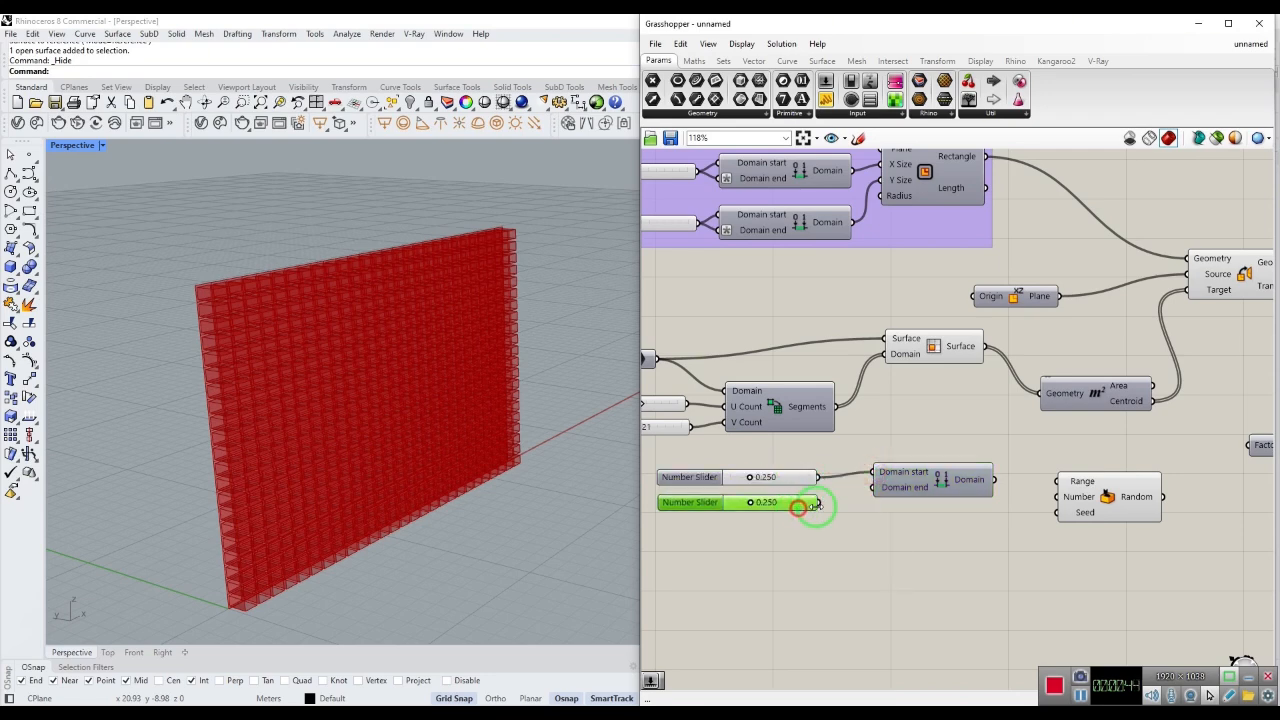
drag(875, 487, 746, 505)
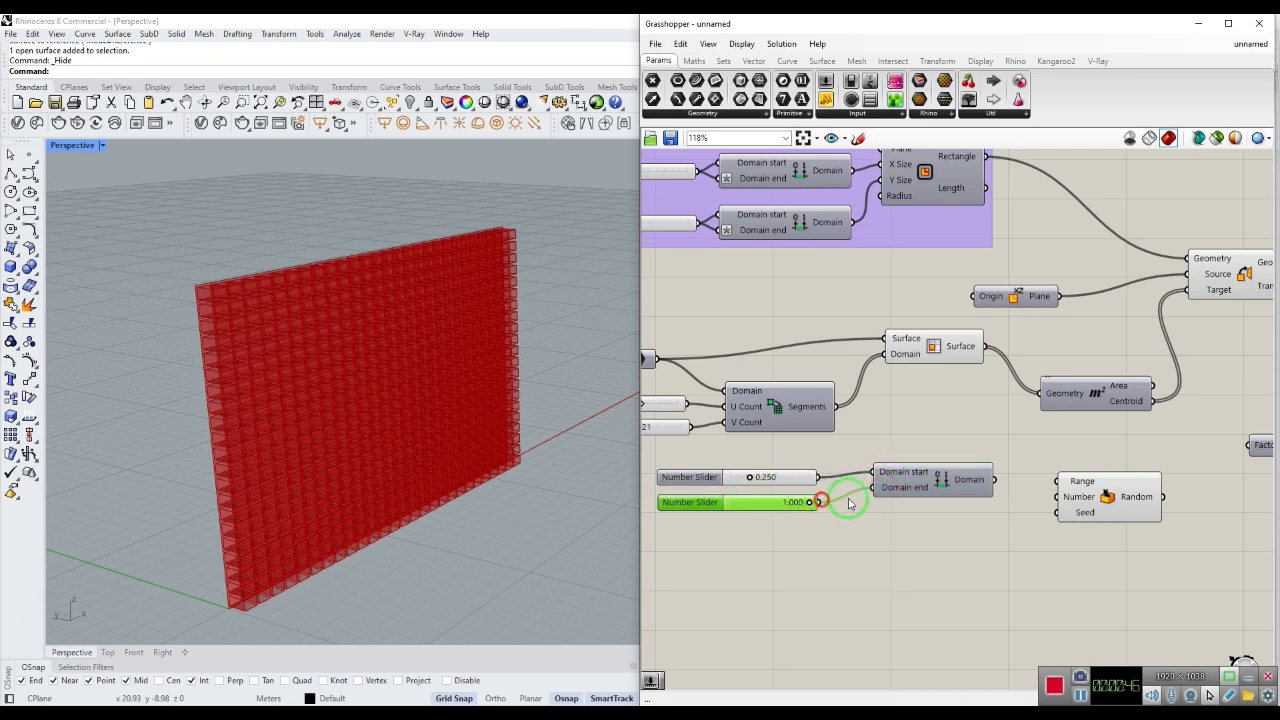
right_drag(1118, 550, 1023, 546)
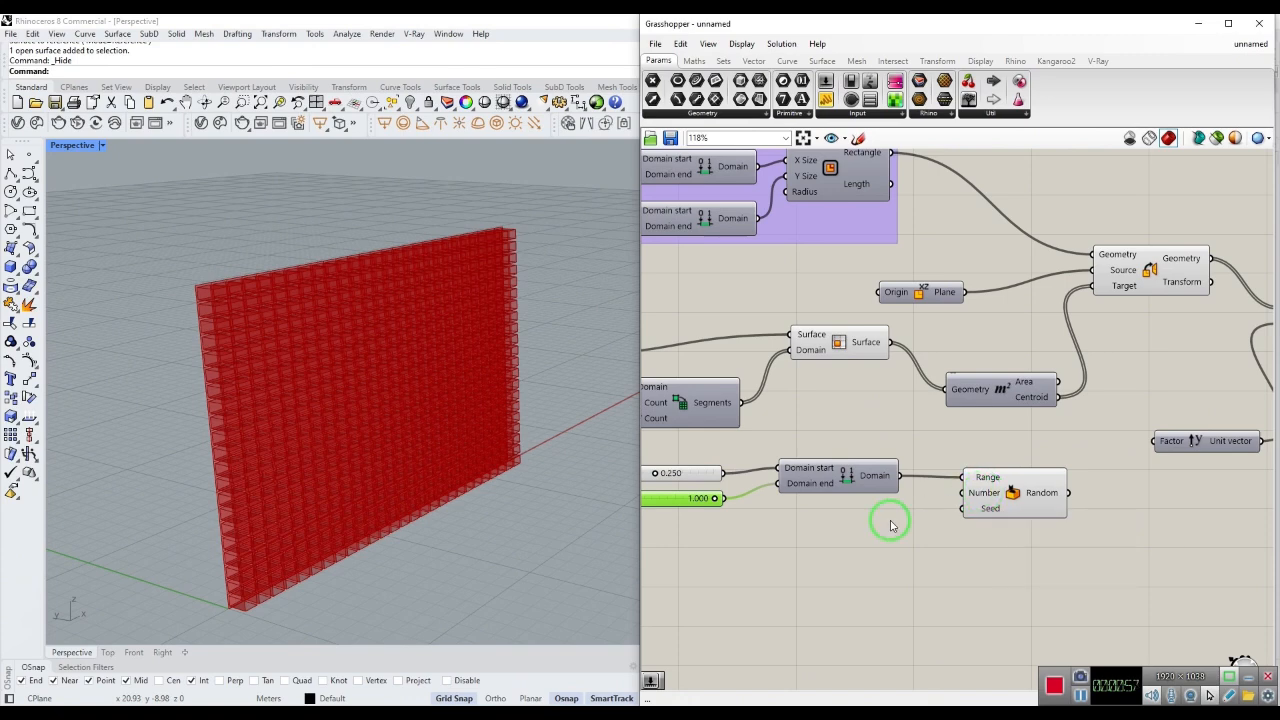
Add a Multiplication component and connect the U Count and V Count sliders to its A and B inputs
right_drag(891, 523, 1054, 520)
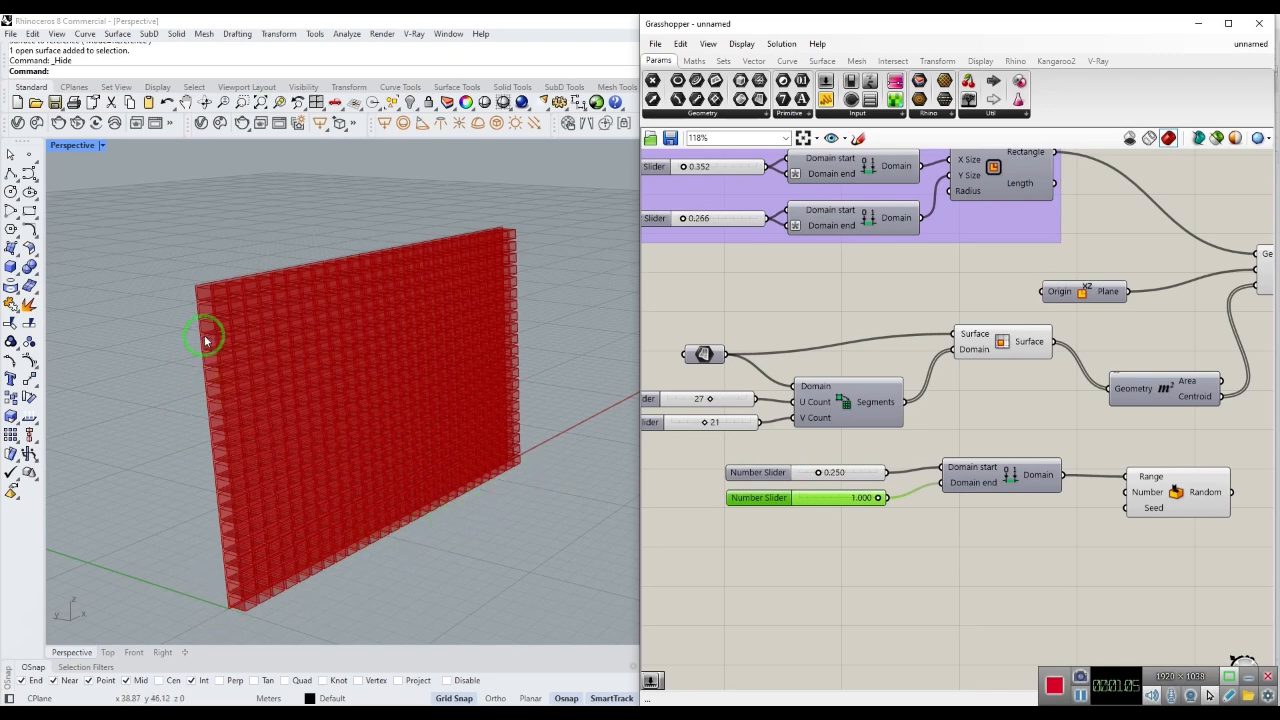
double_click(880, 553)
text(mult)
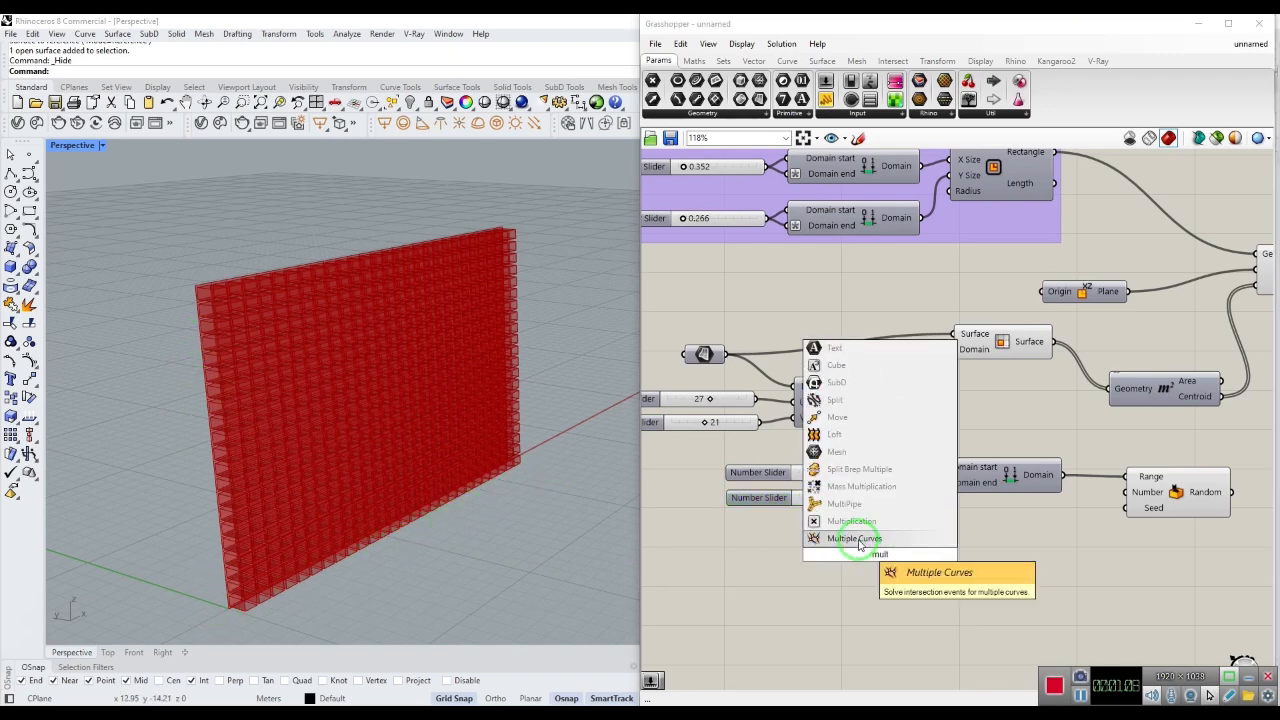
click(851, 521)
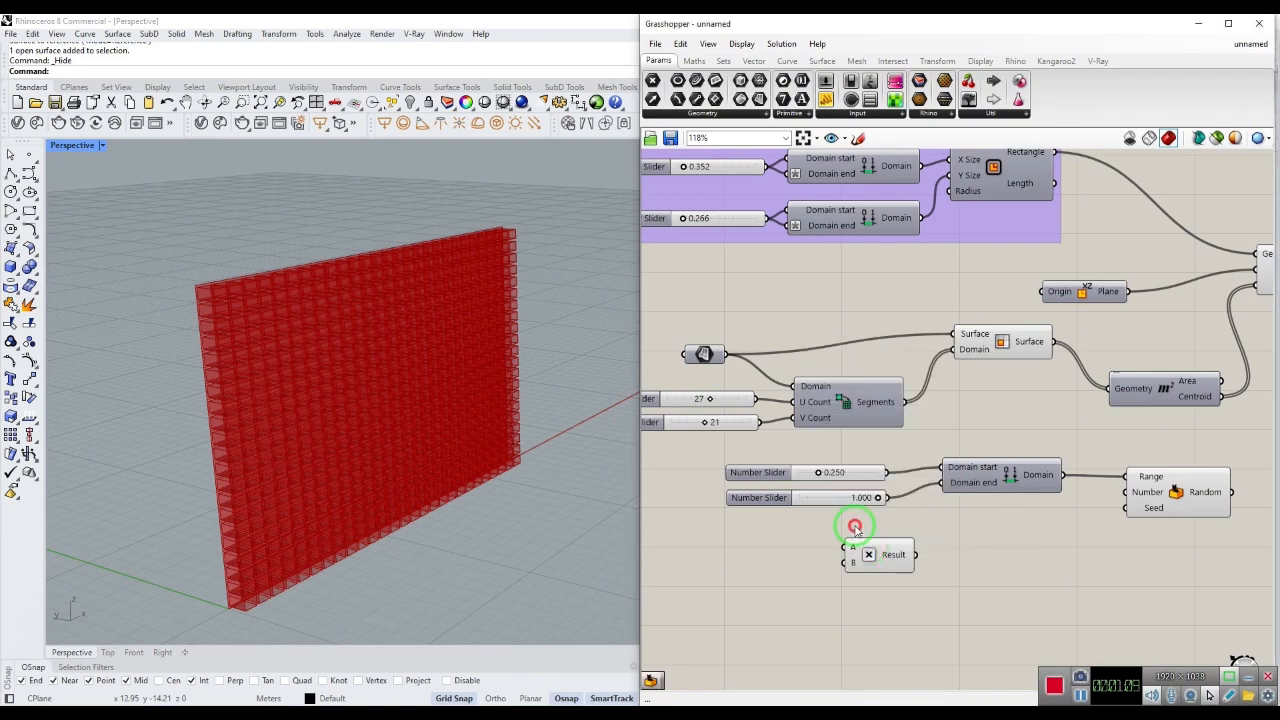
drag(912, 550, 935, 537)
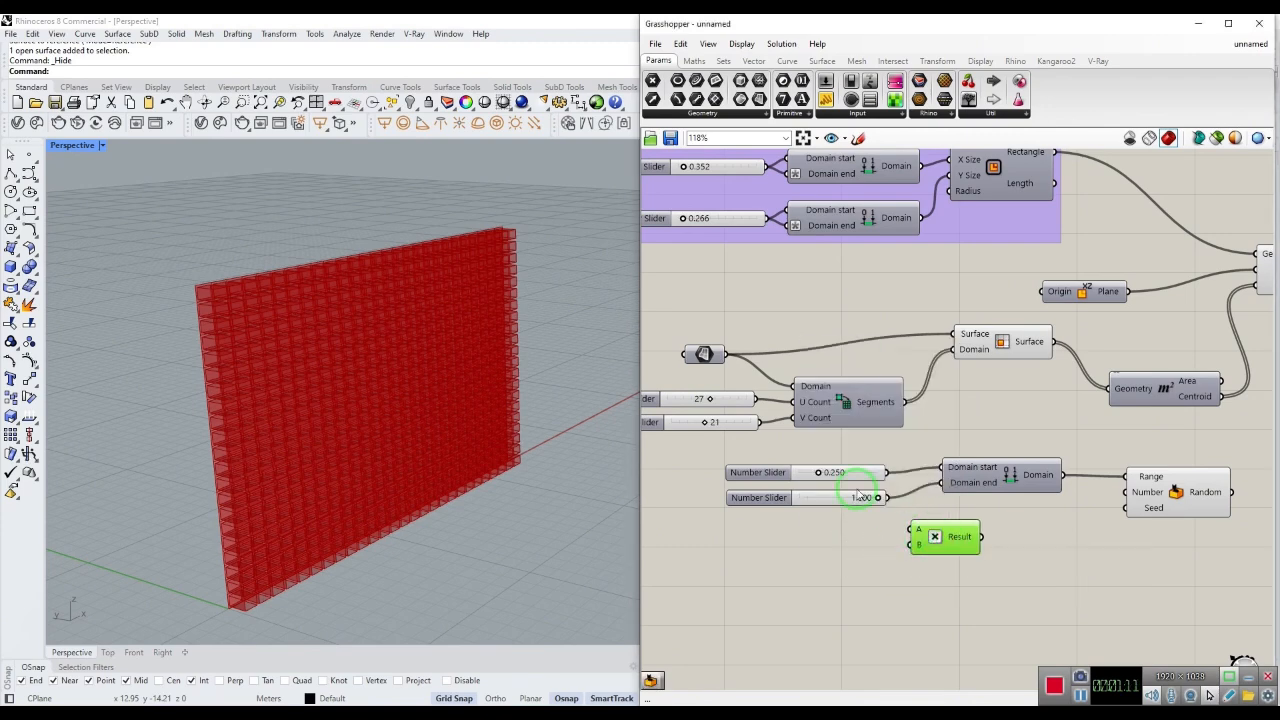
drag(759, 400, 906, 528)
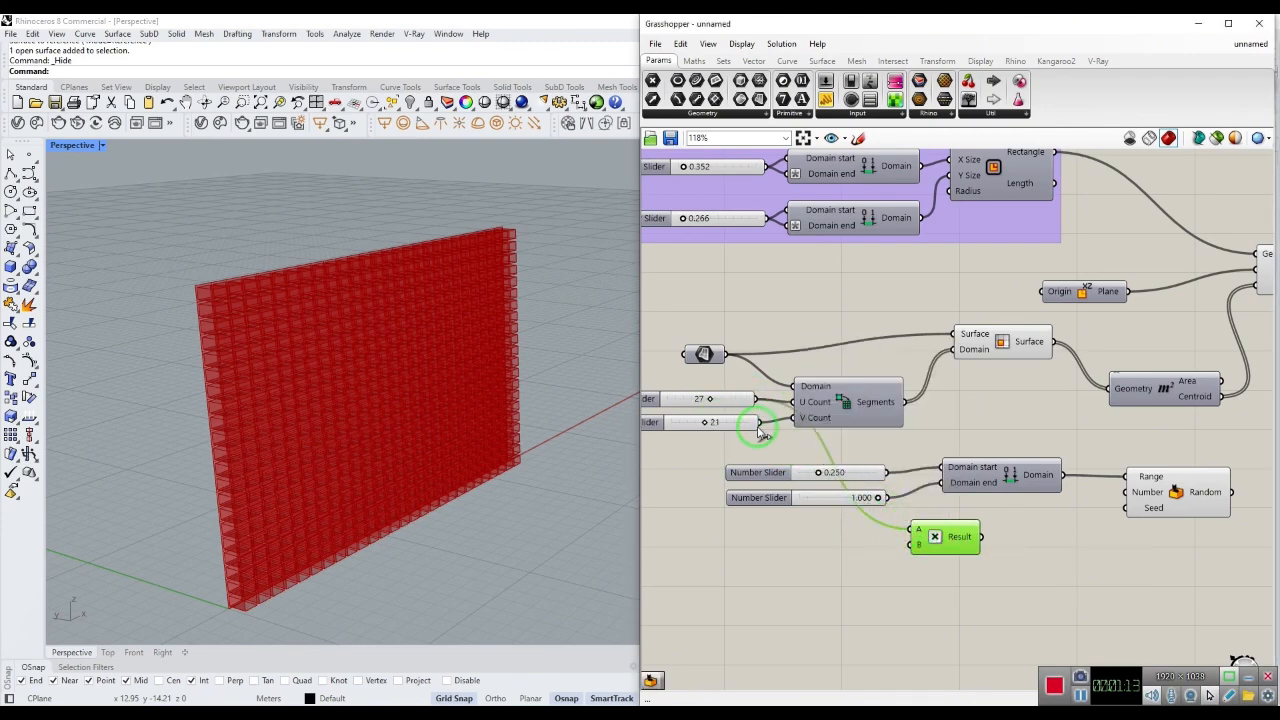
drag(762, 424, 910, 542)
Connect the Multiplication Result to Random's Number input and place the Multiplication component beneath Construct Domain
right_drag(910, 542, 799, 526)
drag(870, 520, 1012, 476)
drag(845, 521, 875, 503)
click(1033, 510)
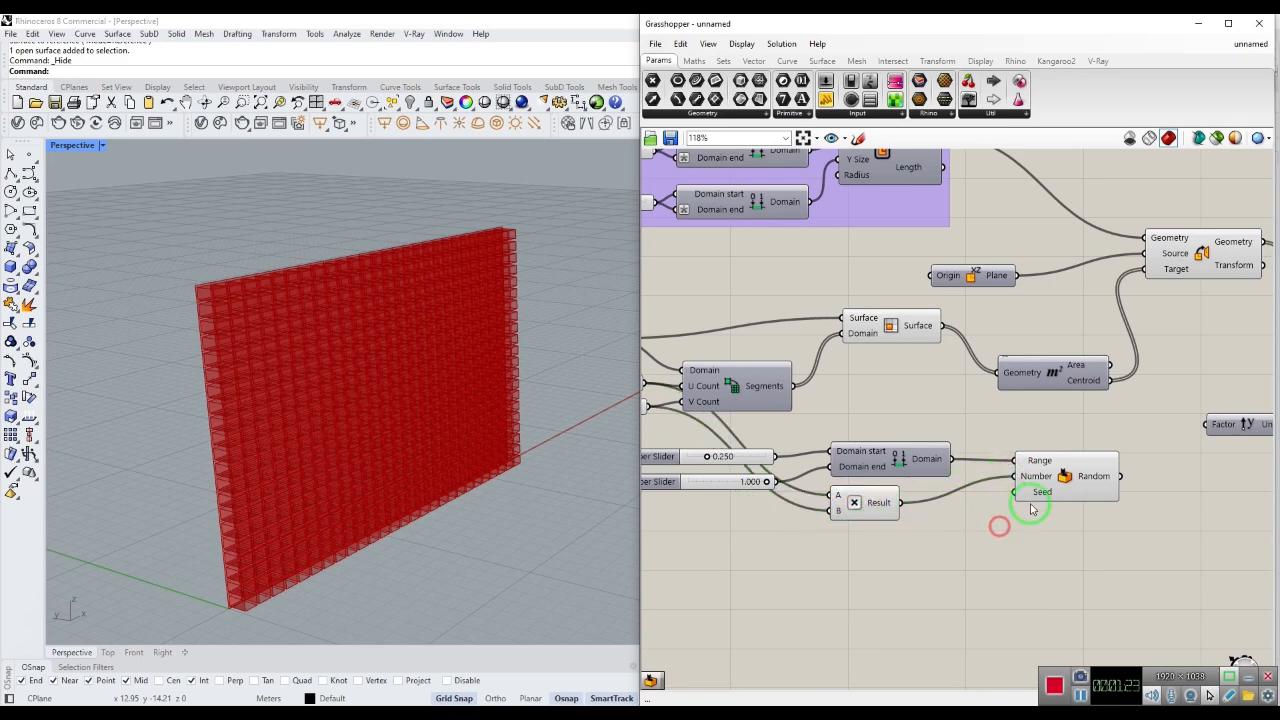
Duplicate the V Count slider, connect the copy to Random's Seed input and set it to 11
right_drag(965, 531, 1117, 554)
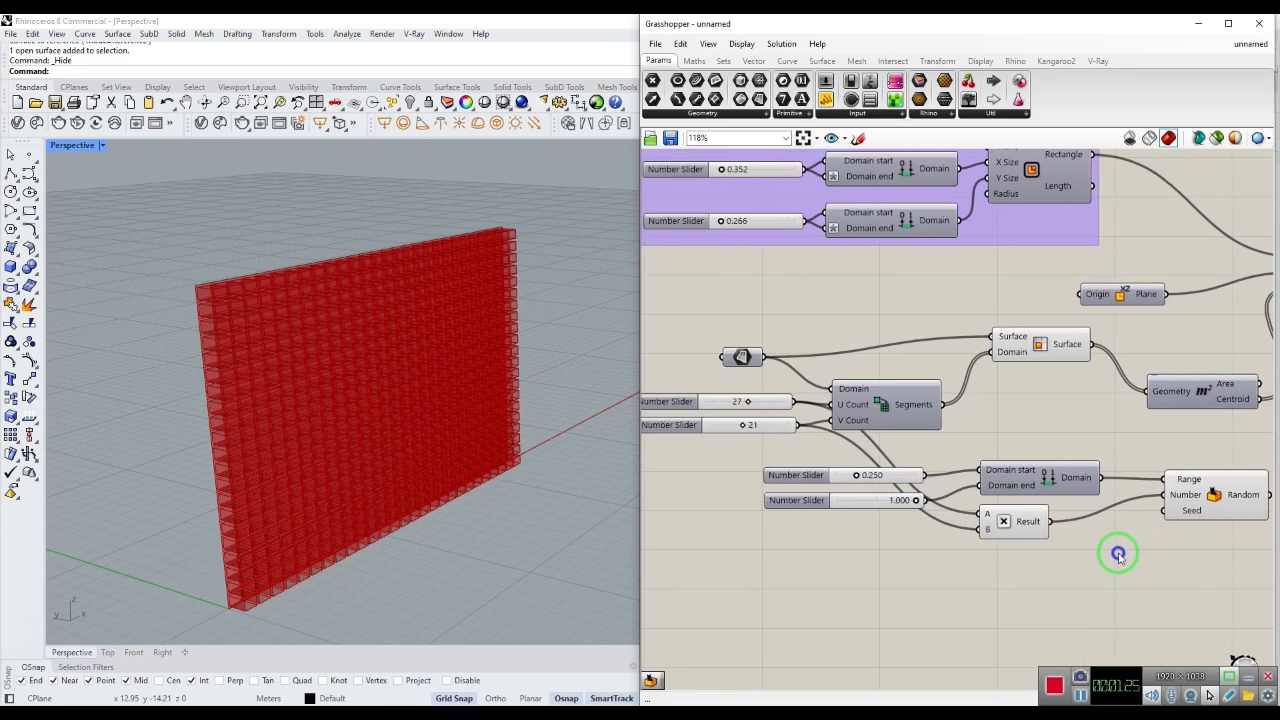
scroll(738, 250, down, 1)
click(741, 330)
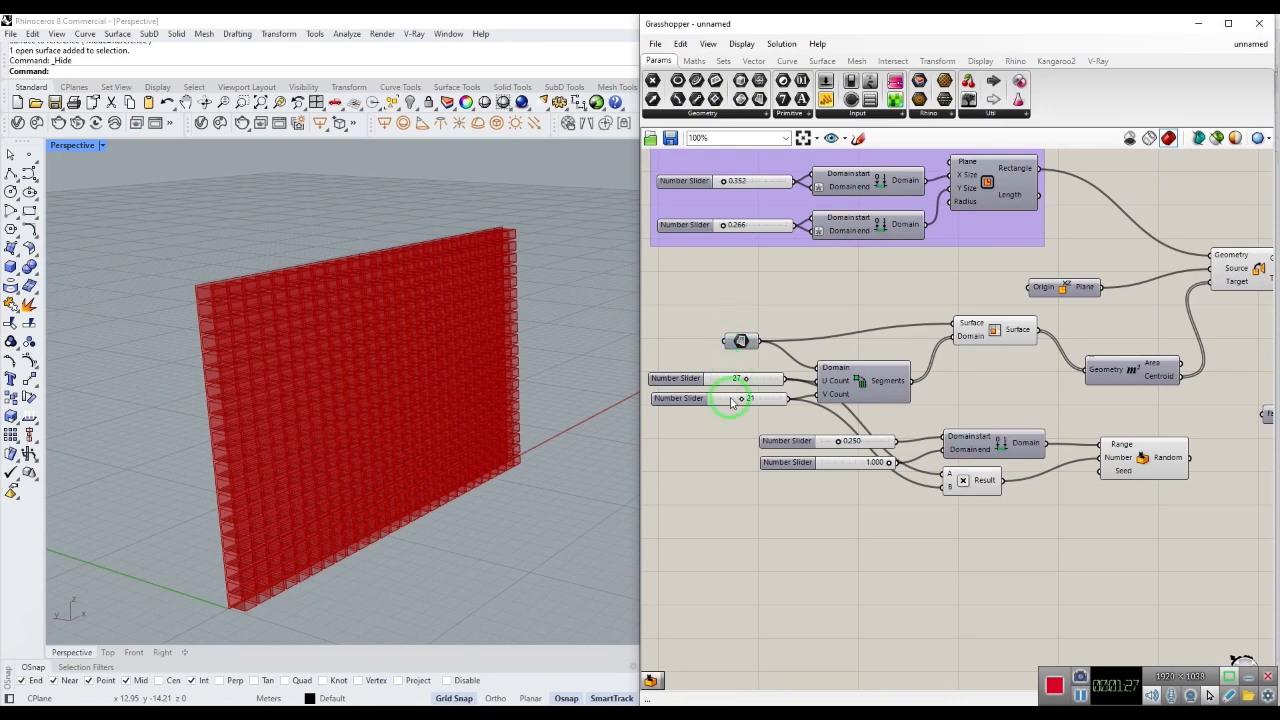
alt+drag(731, 401, 1098, 474)
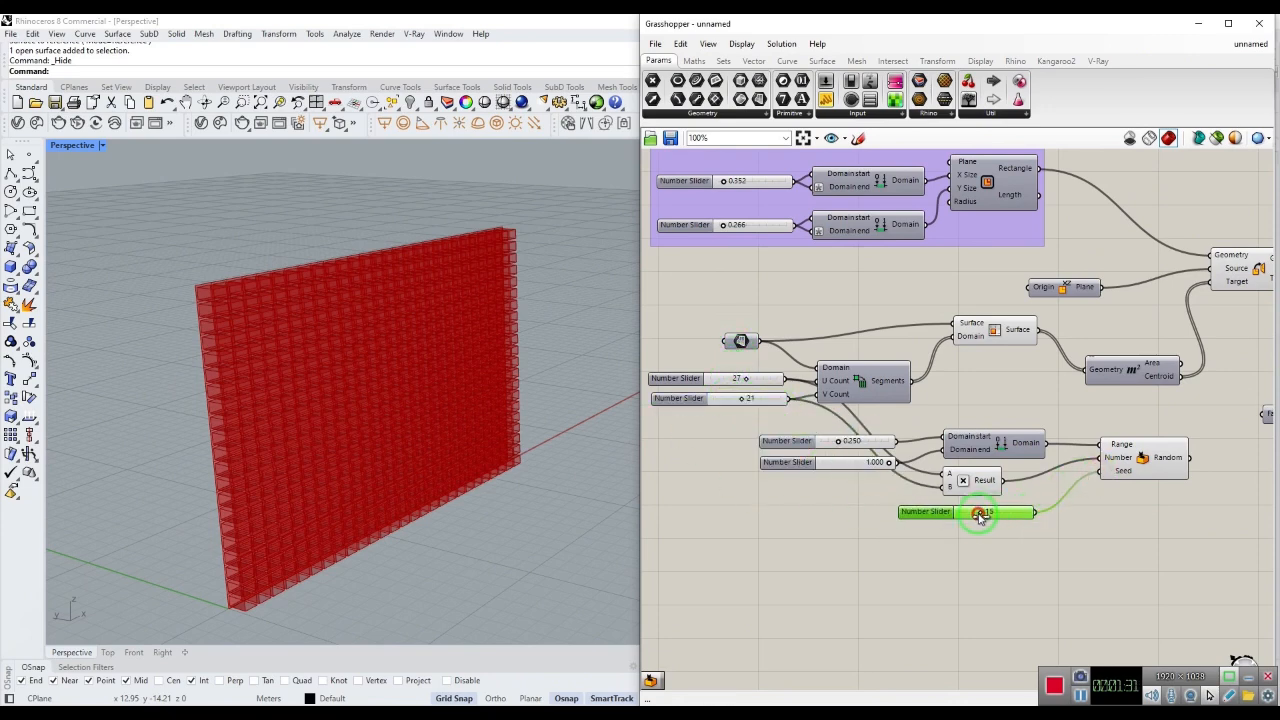
Connect Random's output to Unit Y's Factor input to give the facade boxes varying depths
right_drag(1020, 534, 803, 566)
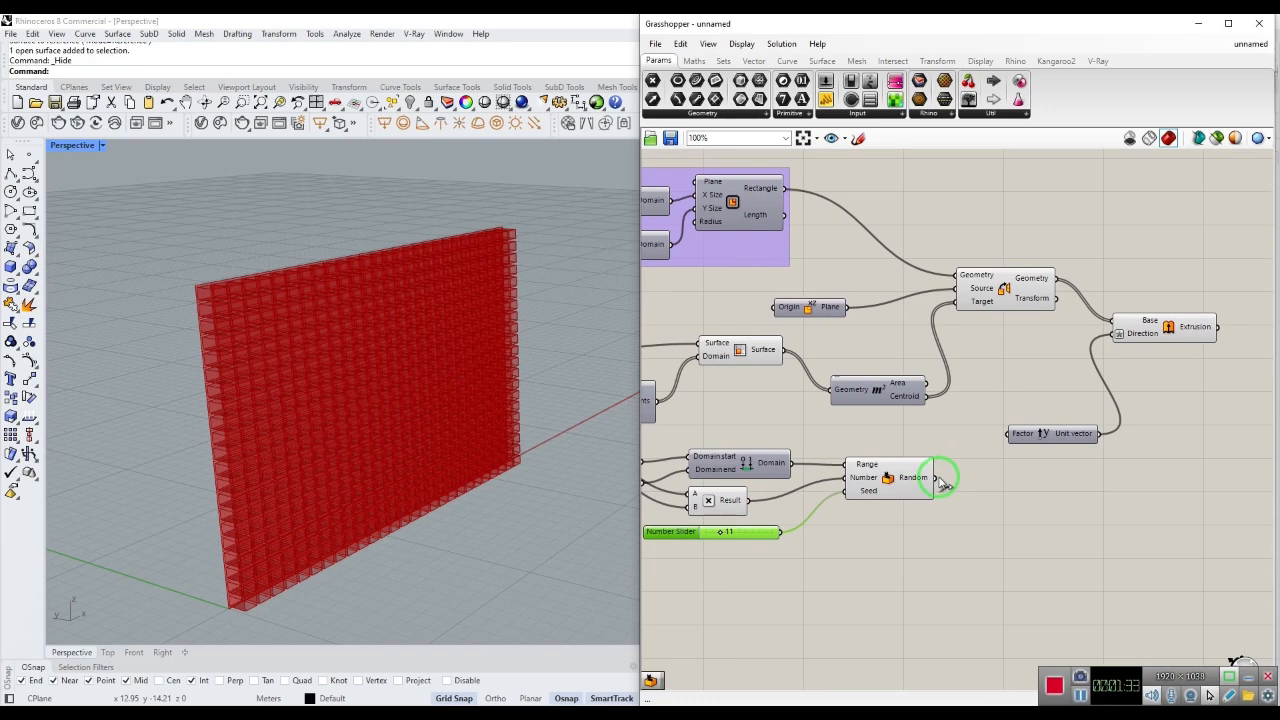
scroll(941, 483, up, 1)
drag(941, 483, 1006, 427)
click(440, 513)
right_drag(440, 513, 458, 518)
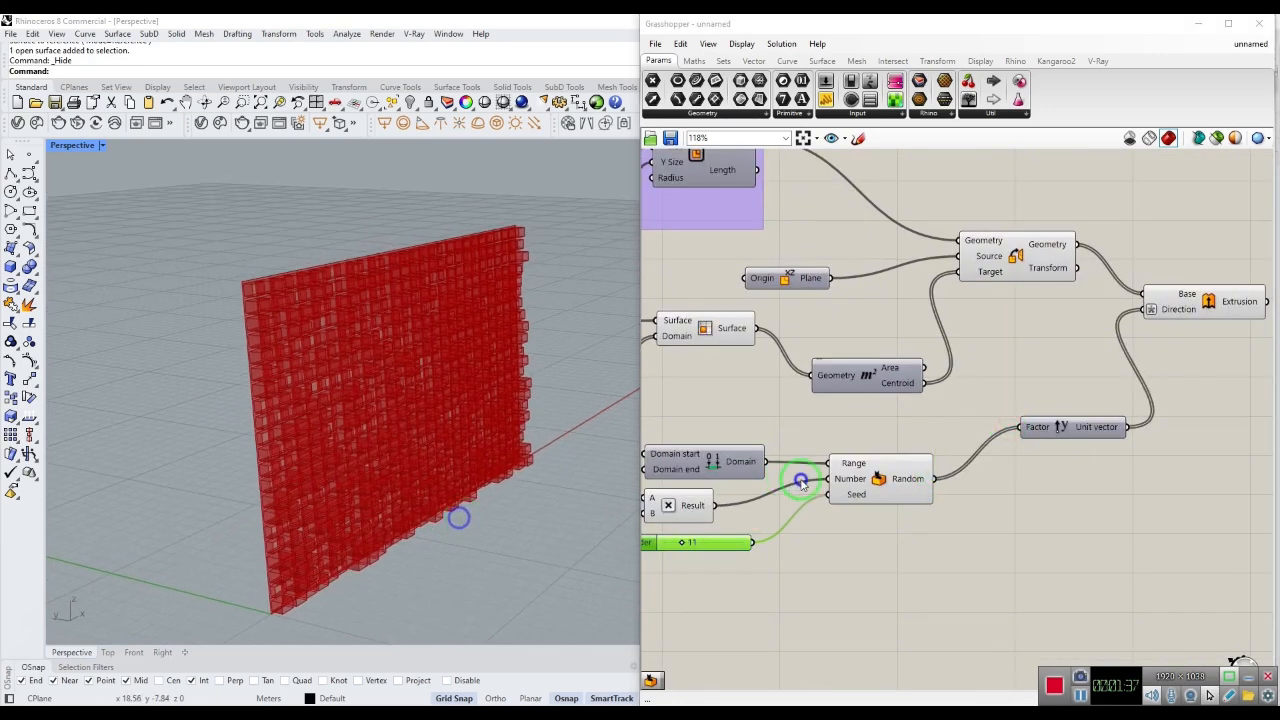
Turn off the Isotrim component's preview and set the Random seed slider to 23
right_drag(795, 480, 995, 481)
right_click(909, 330)
click(923, 354)
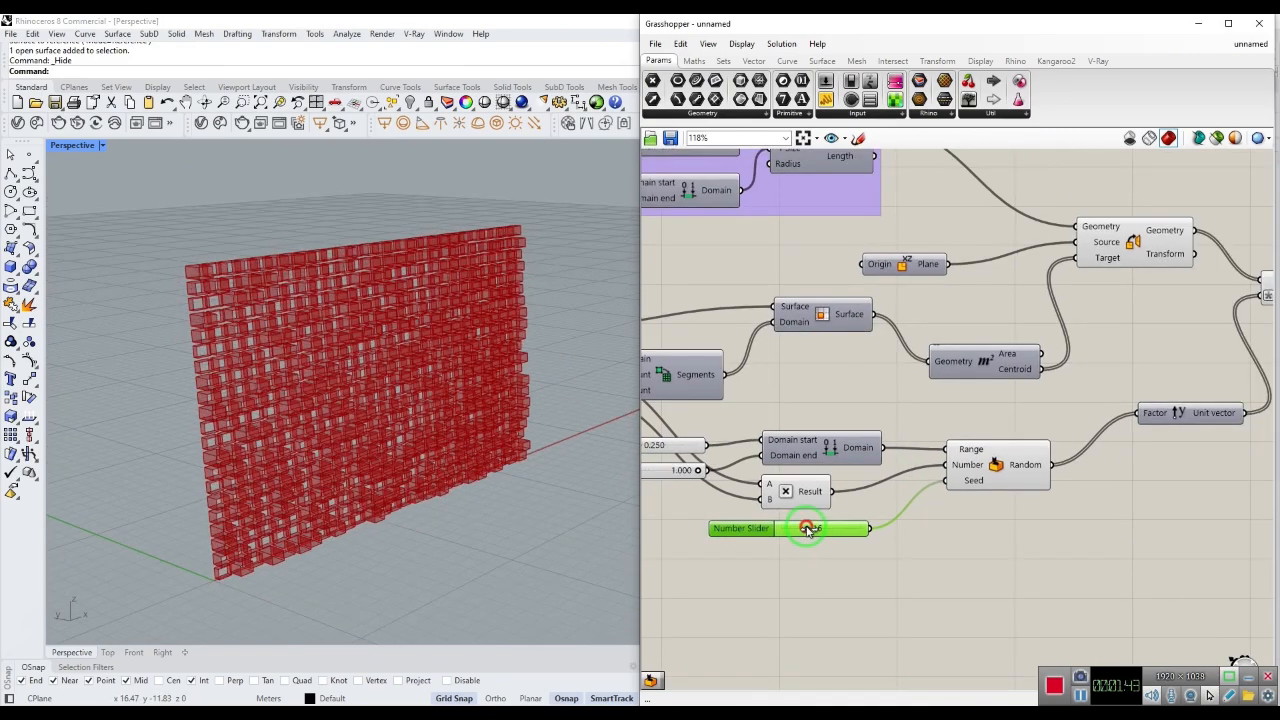
drag(807, 529, 819, 535)
Bake the Extrude component's geometry into the Rhino model
right_drag(931, 537, 746, 549)
scroll(776, 540, down, 3)
scroll(940, 461, up, 3)
right_click(1035, 366)
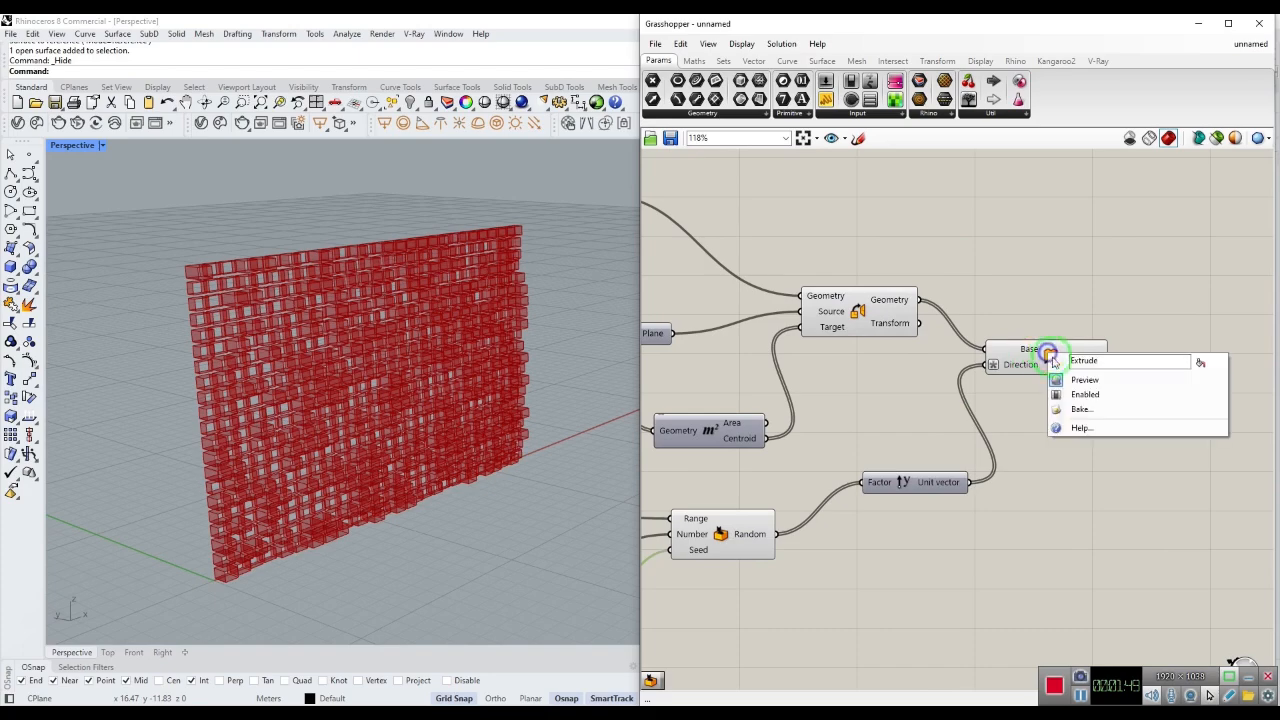
click(1078, 409)
click(1062, 560)
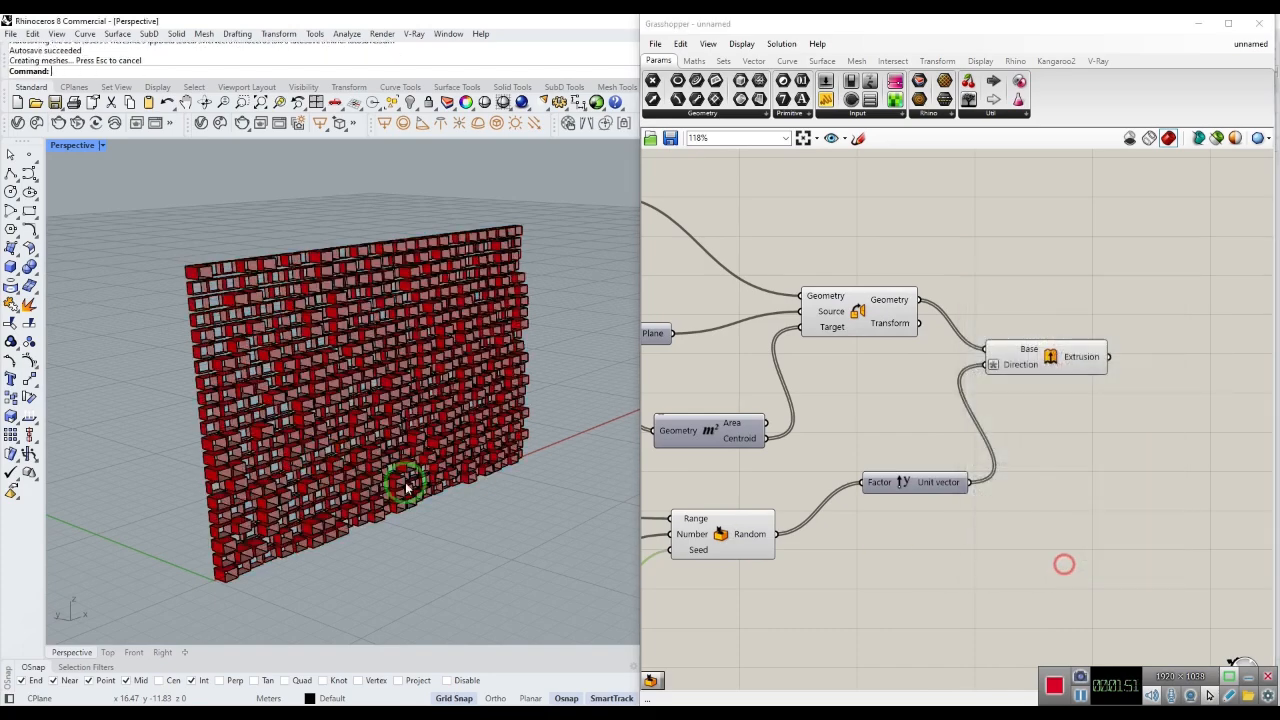
Select all the baked facade extrusions in the Rhino viewport and delete them
scroll(403, 480, down, 3)
drag(466, 277, 214, 531)
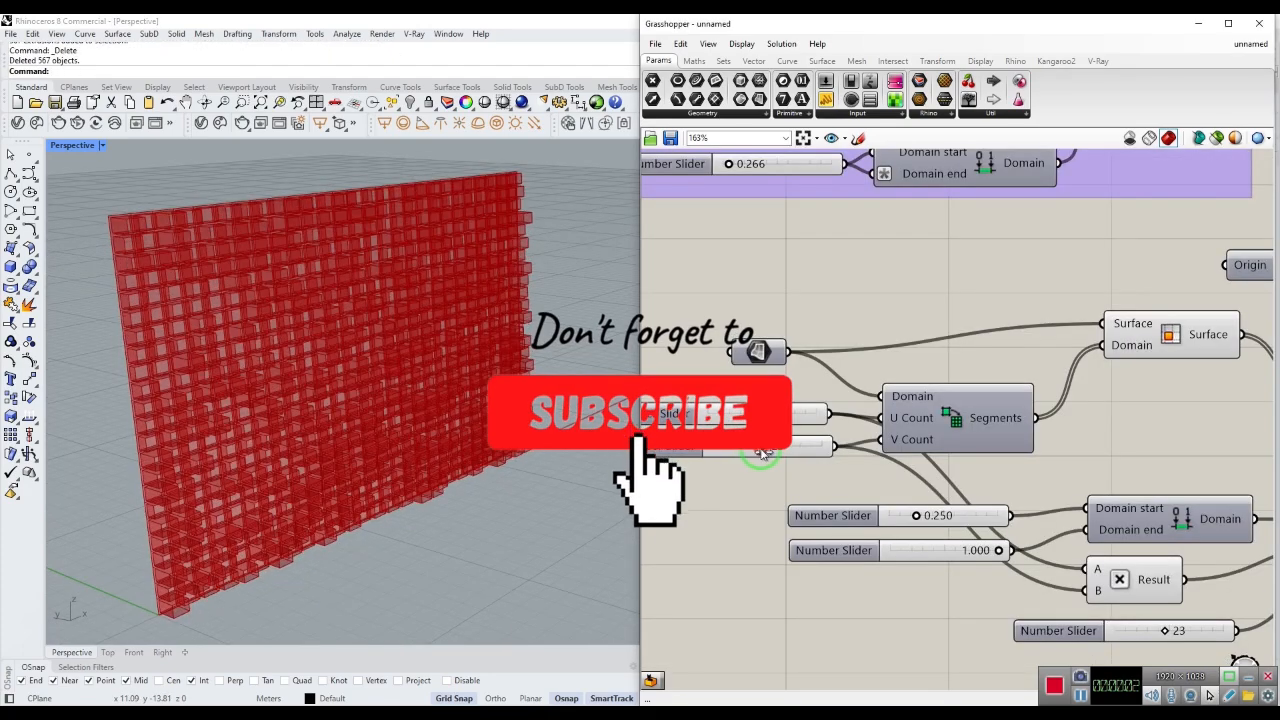